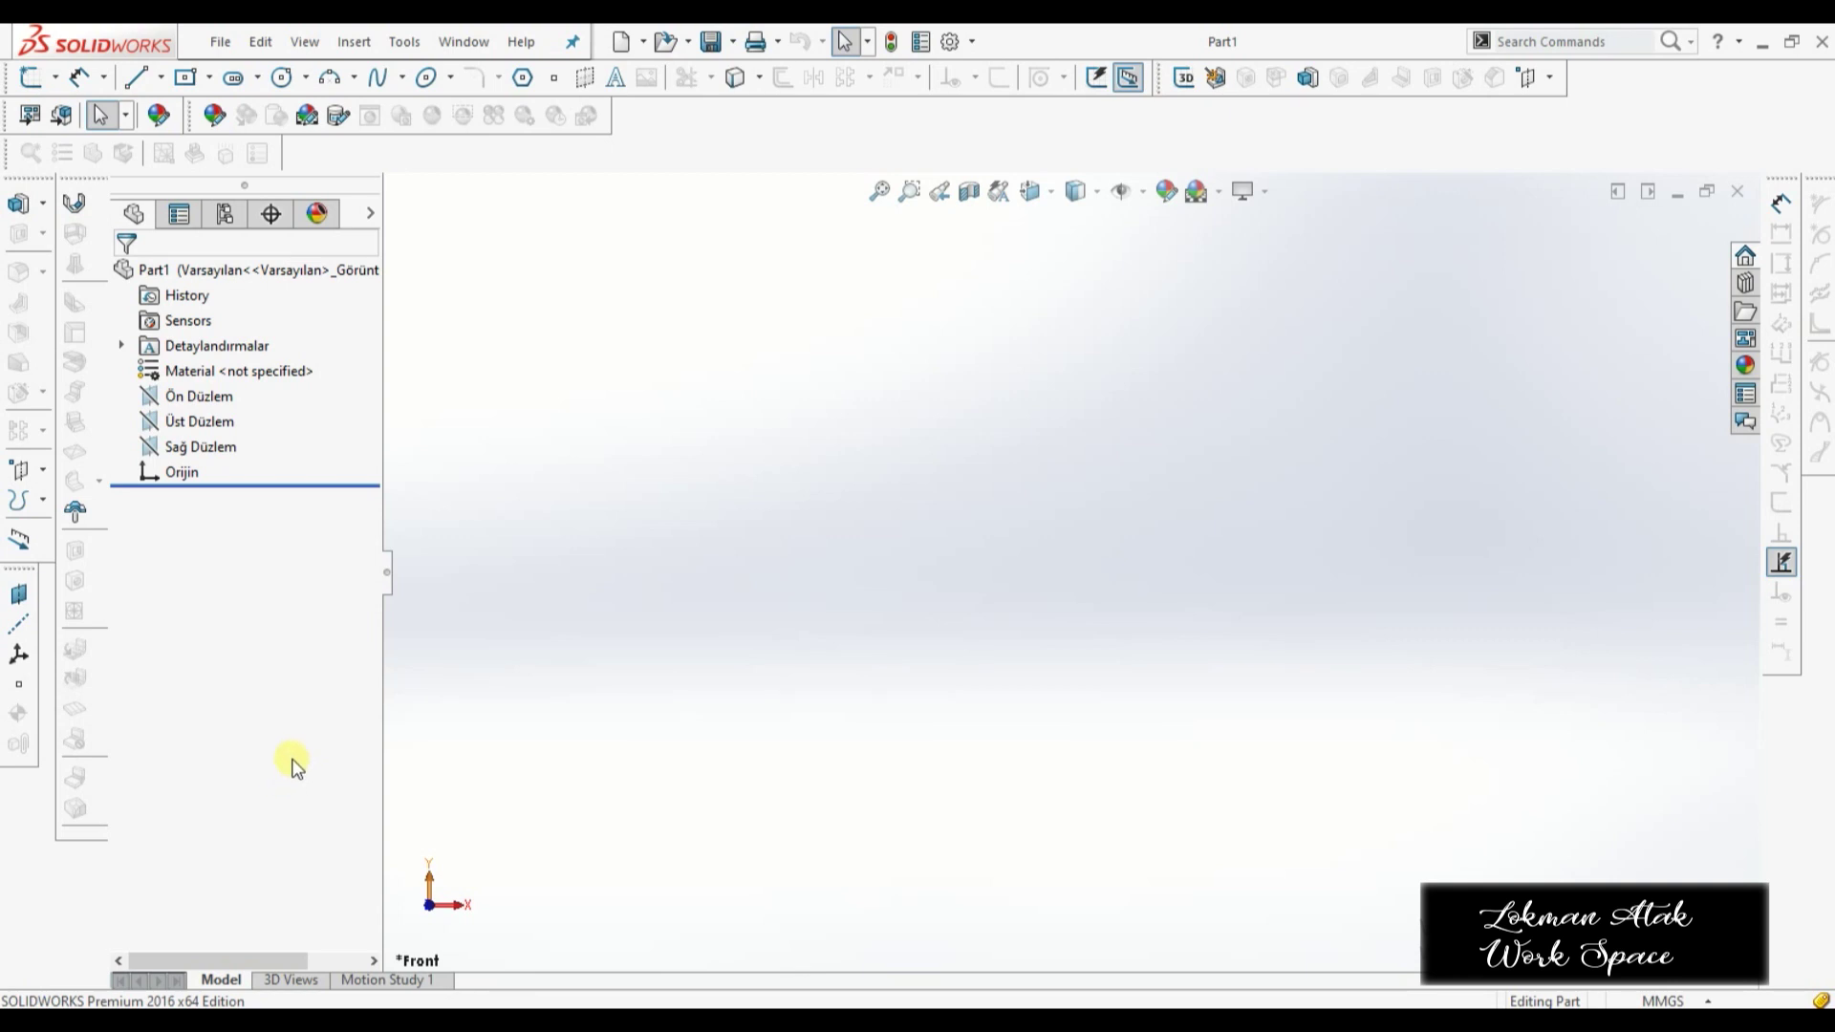
- Start a sketch on Üst Düzlem and draw a circle centred on the origin
left_click(191, 395)
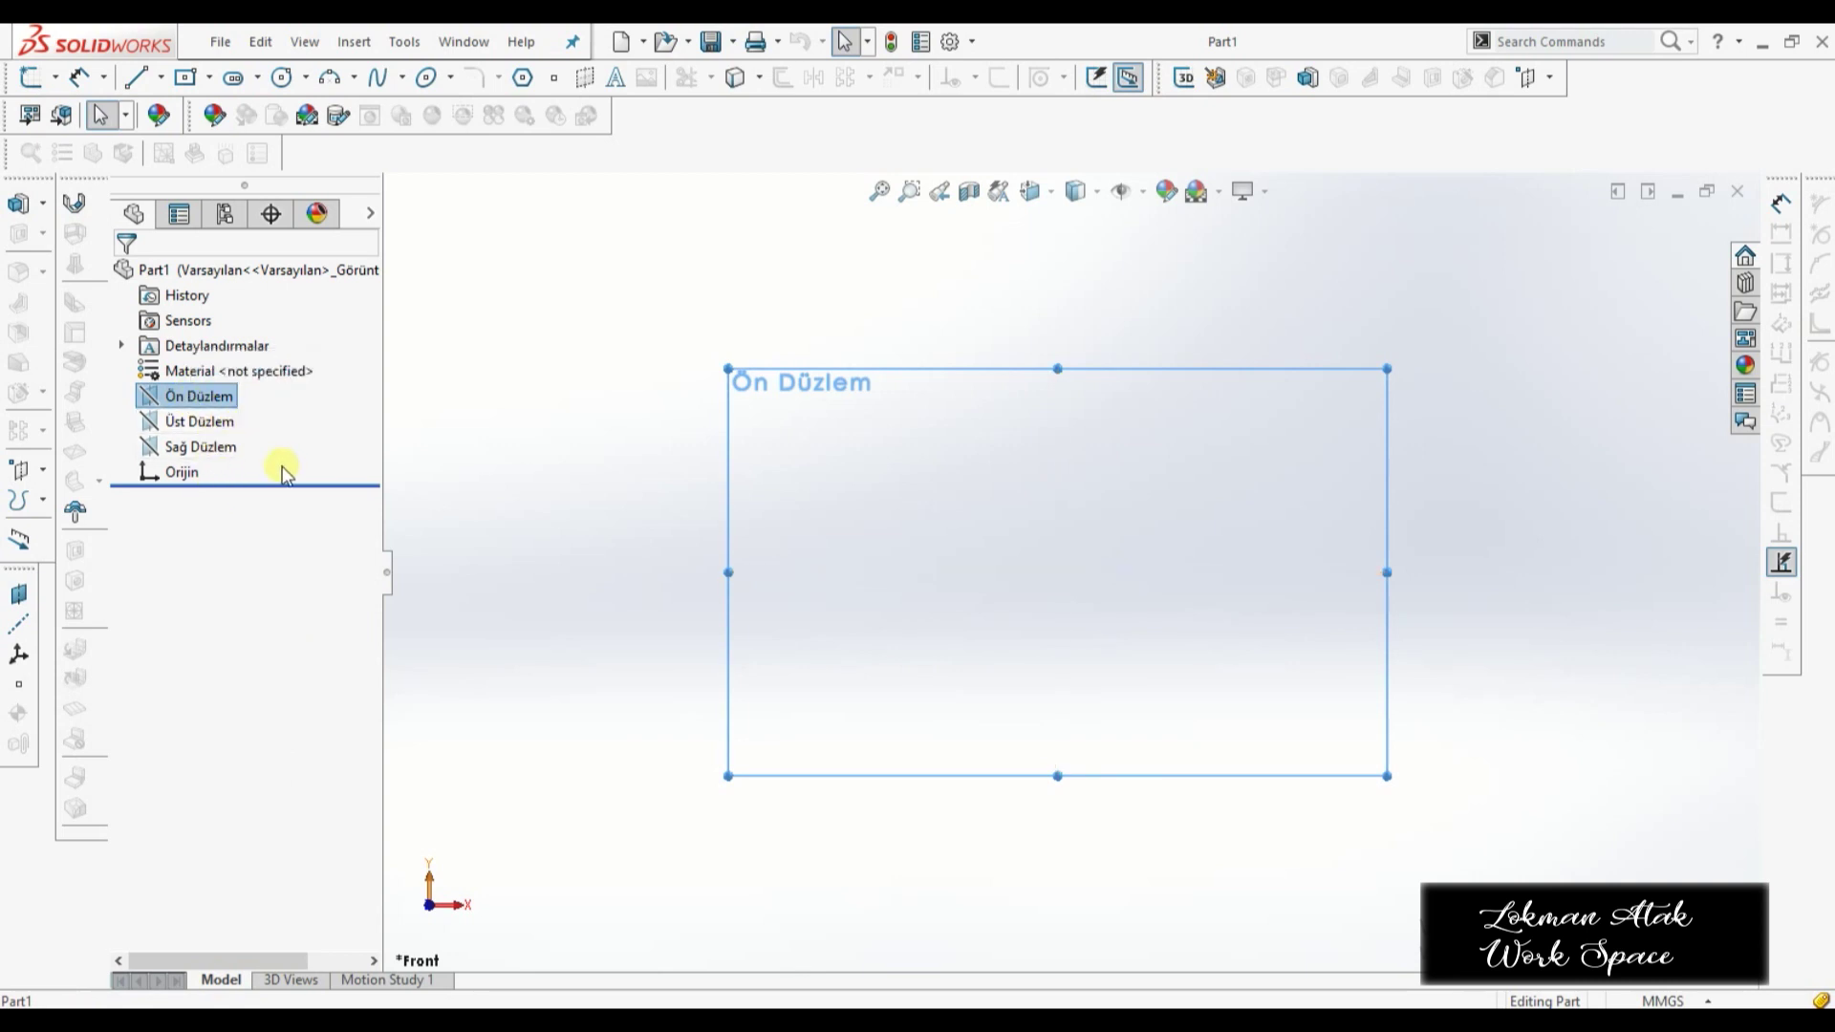
left_click(195, 421)
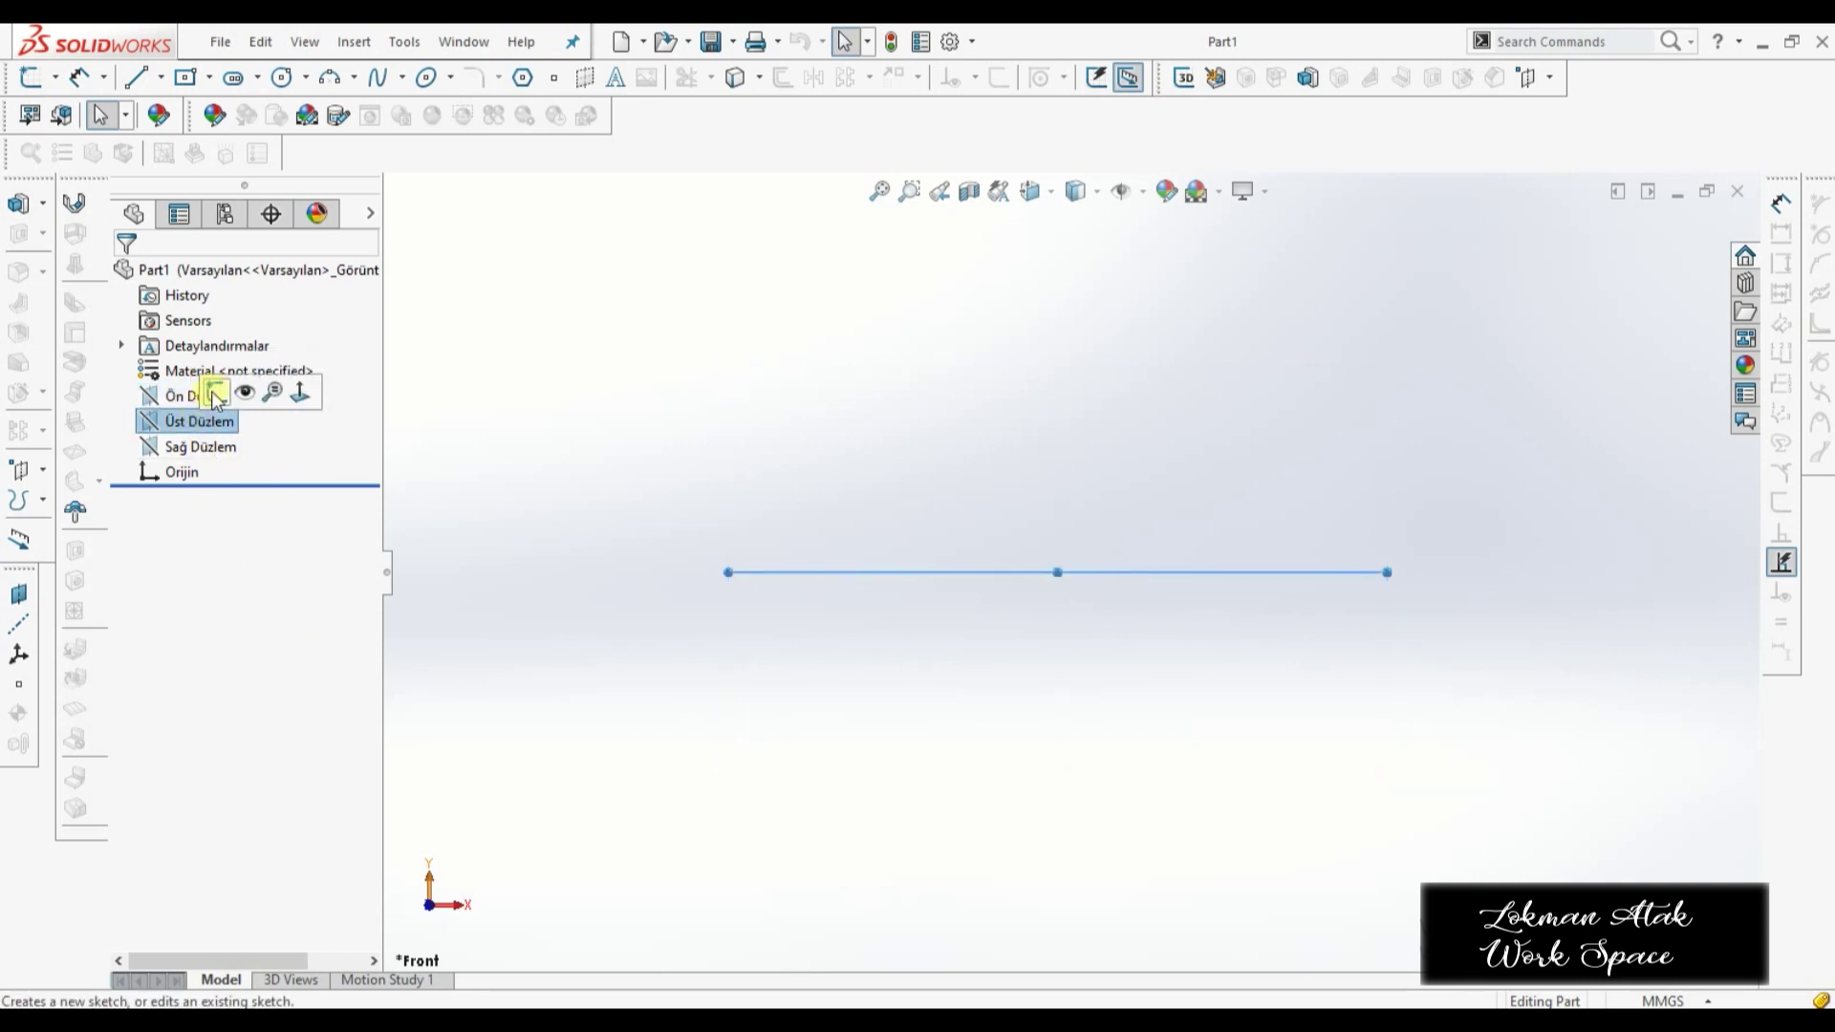
left_click(285, 389)
left_click(32, 77)
left_click(282, 77)
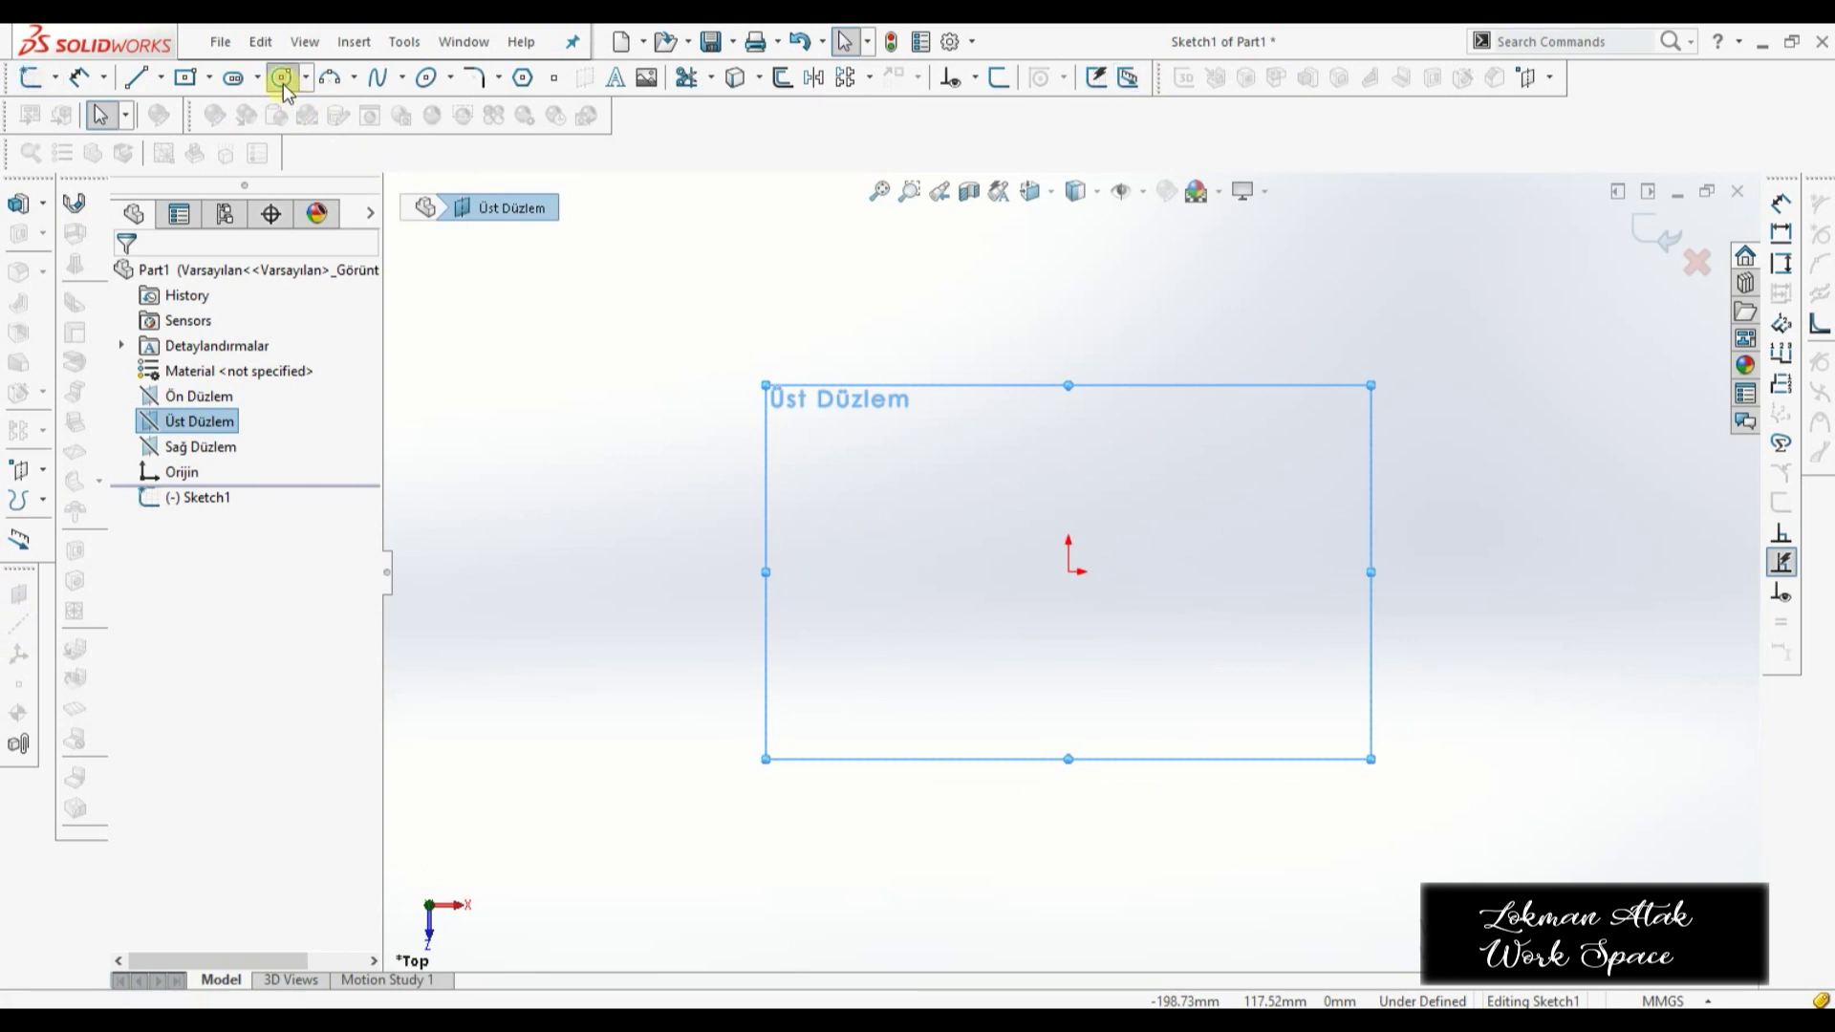
left_click(1068, 571)
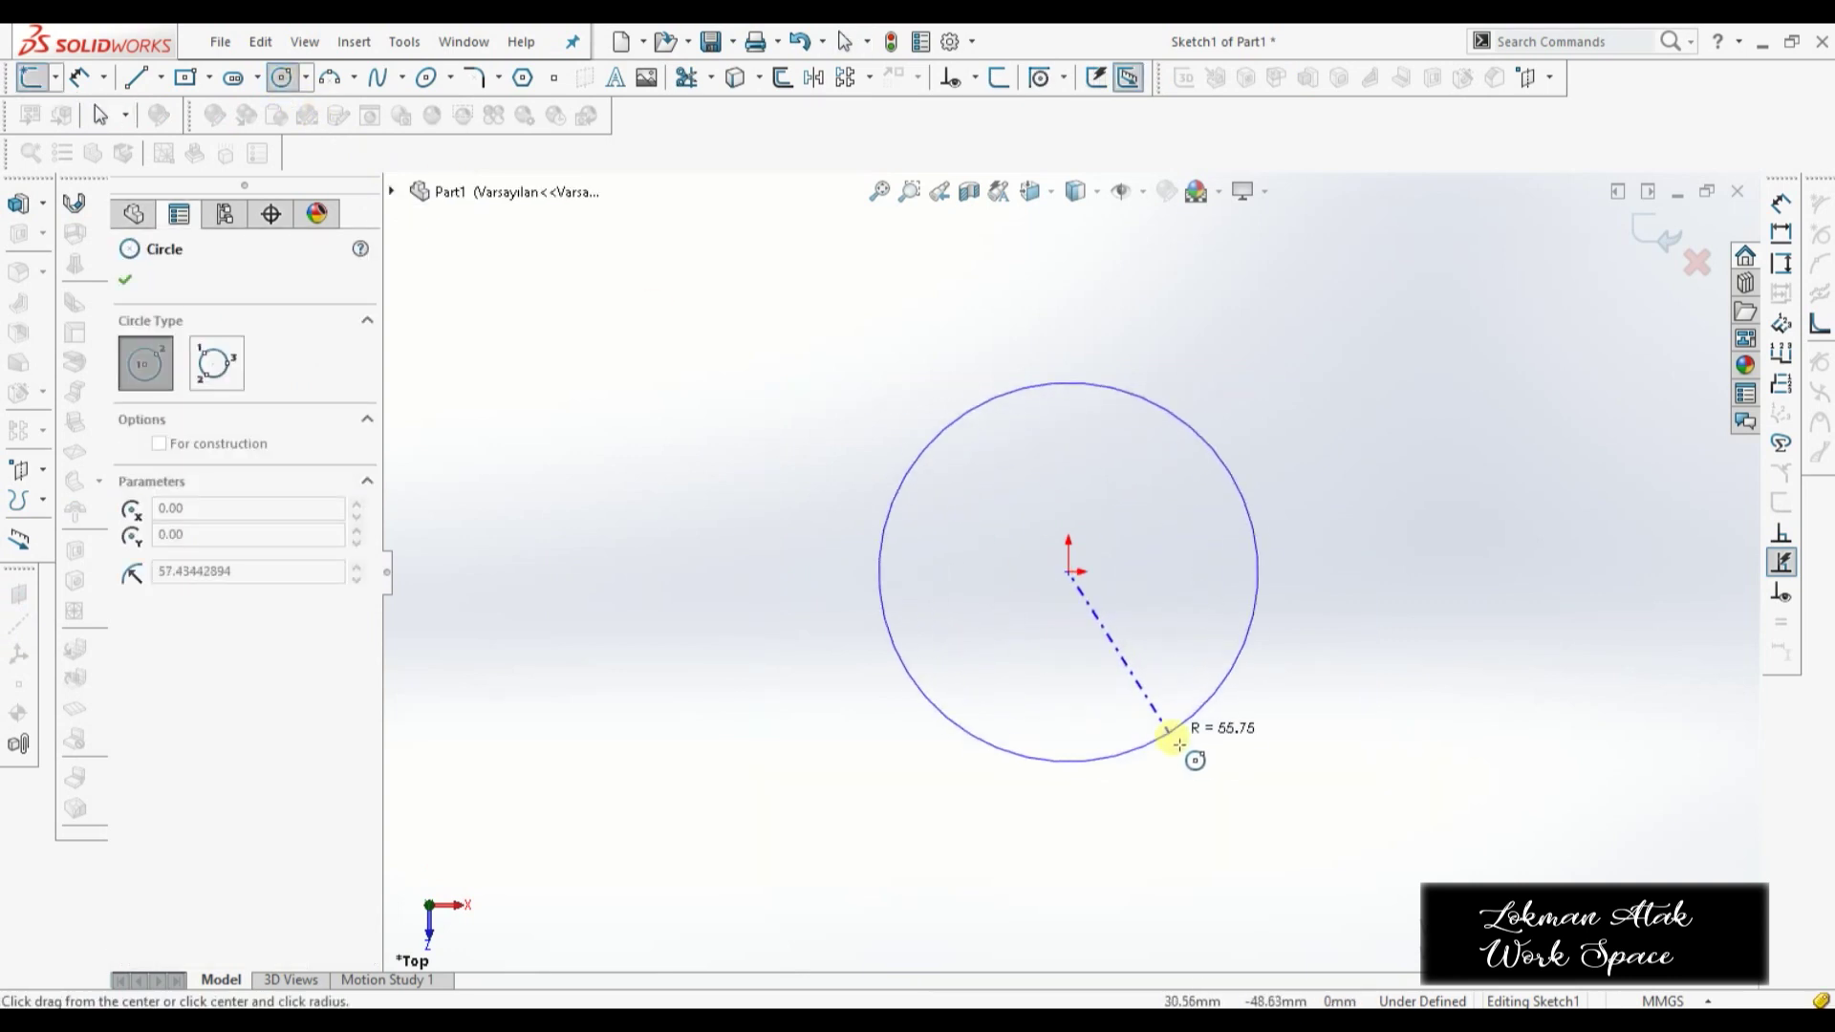
left_click(1178, 749)
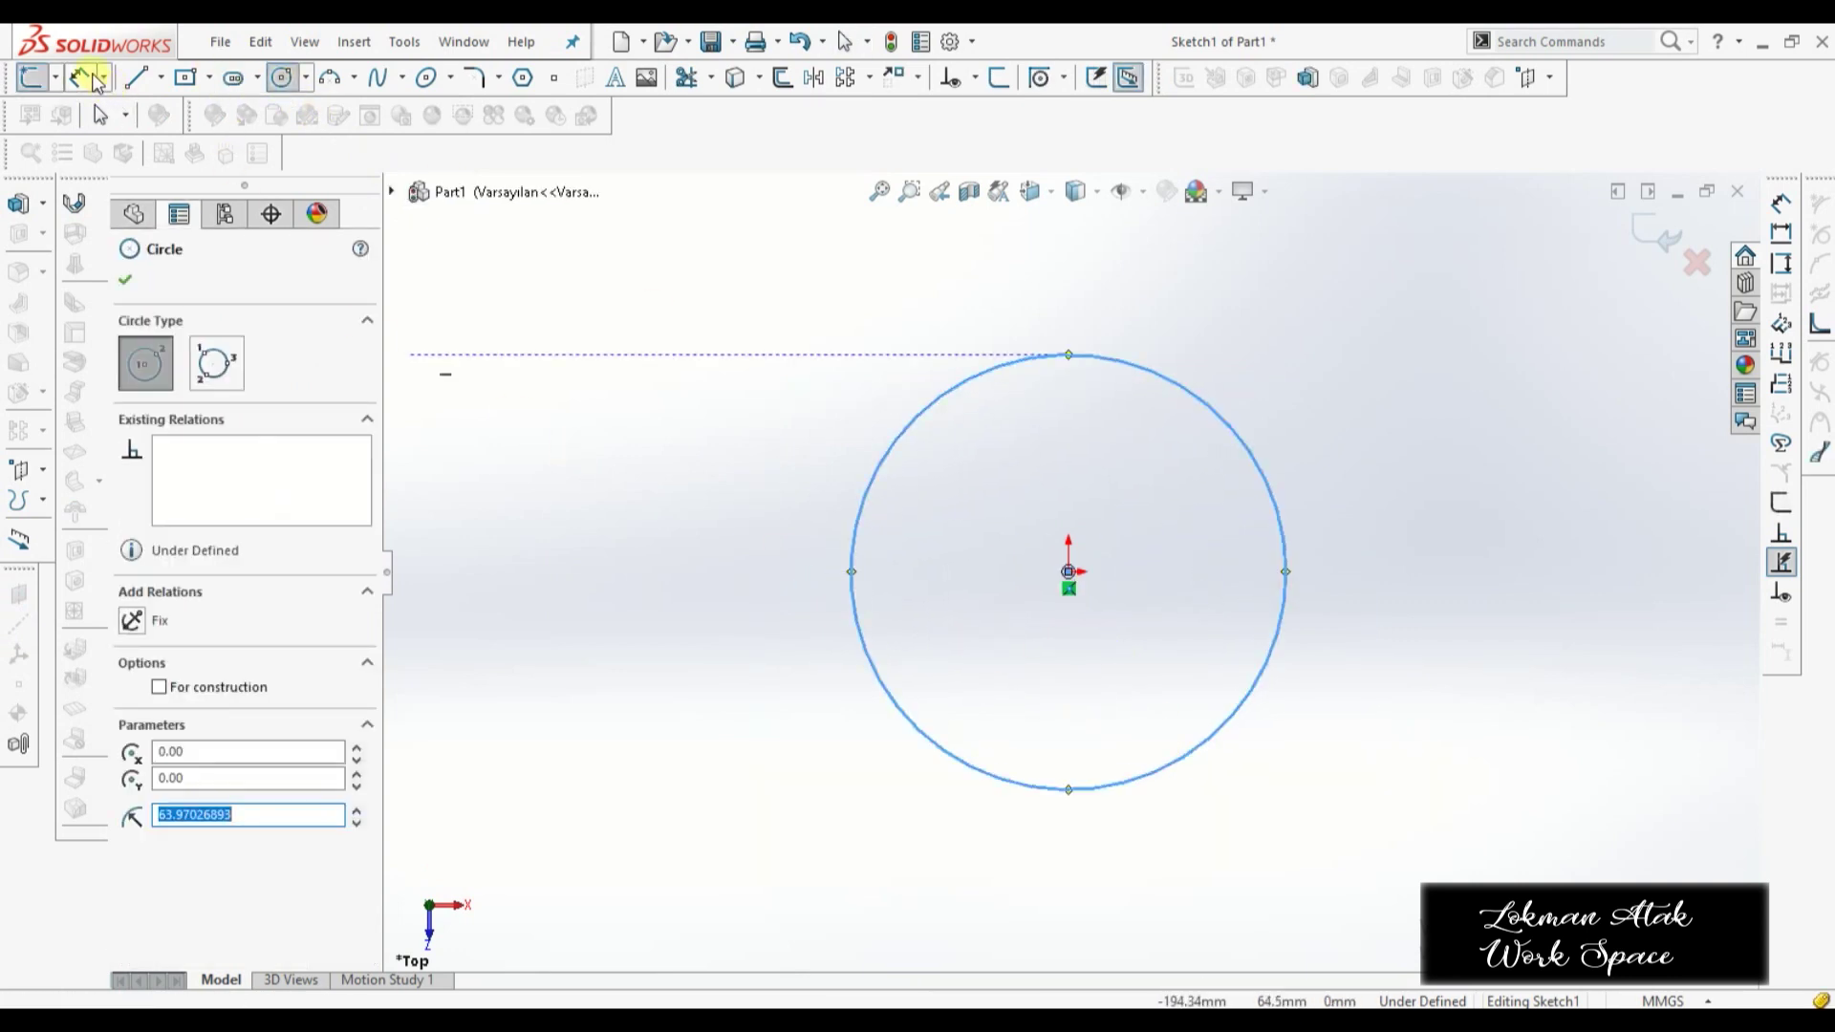
- Dimension the circle's diameter to 500 mm
left_click(79, 77)
left_click(1233, 422)
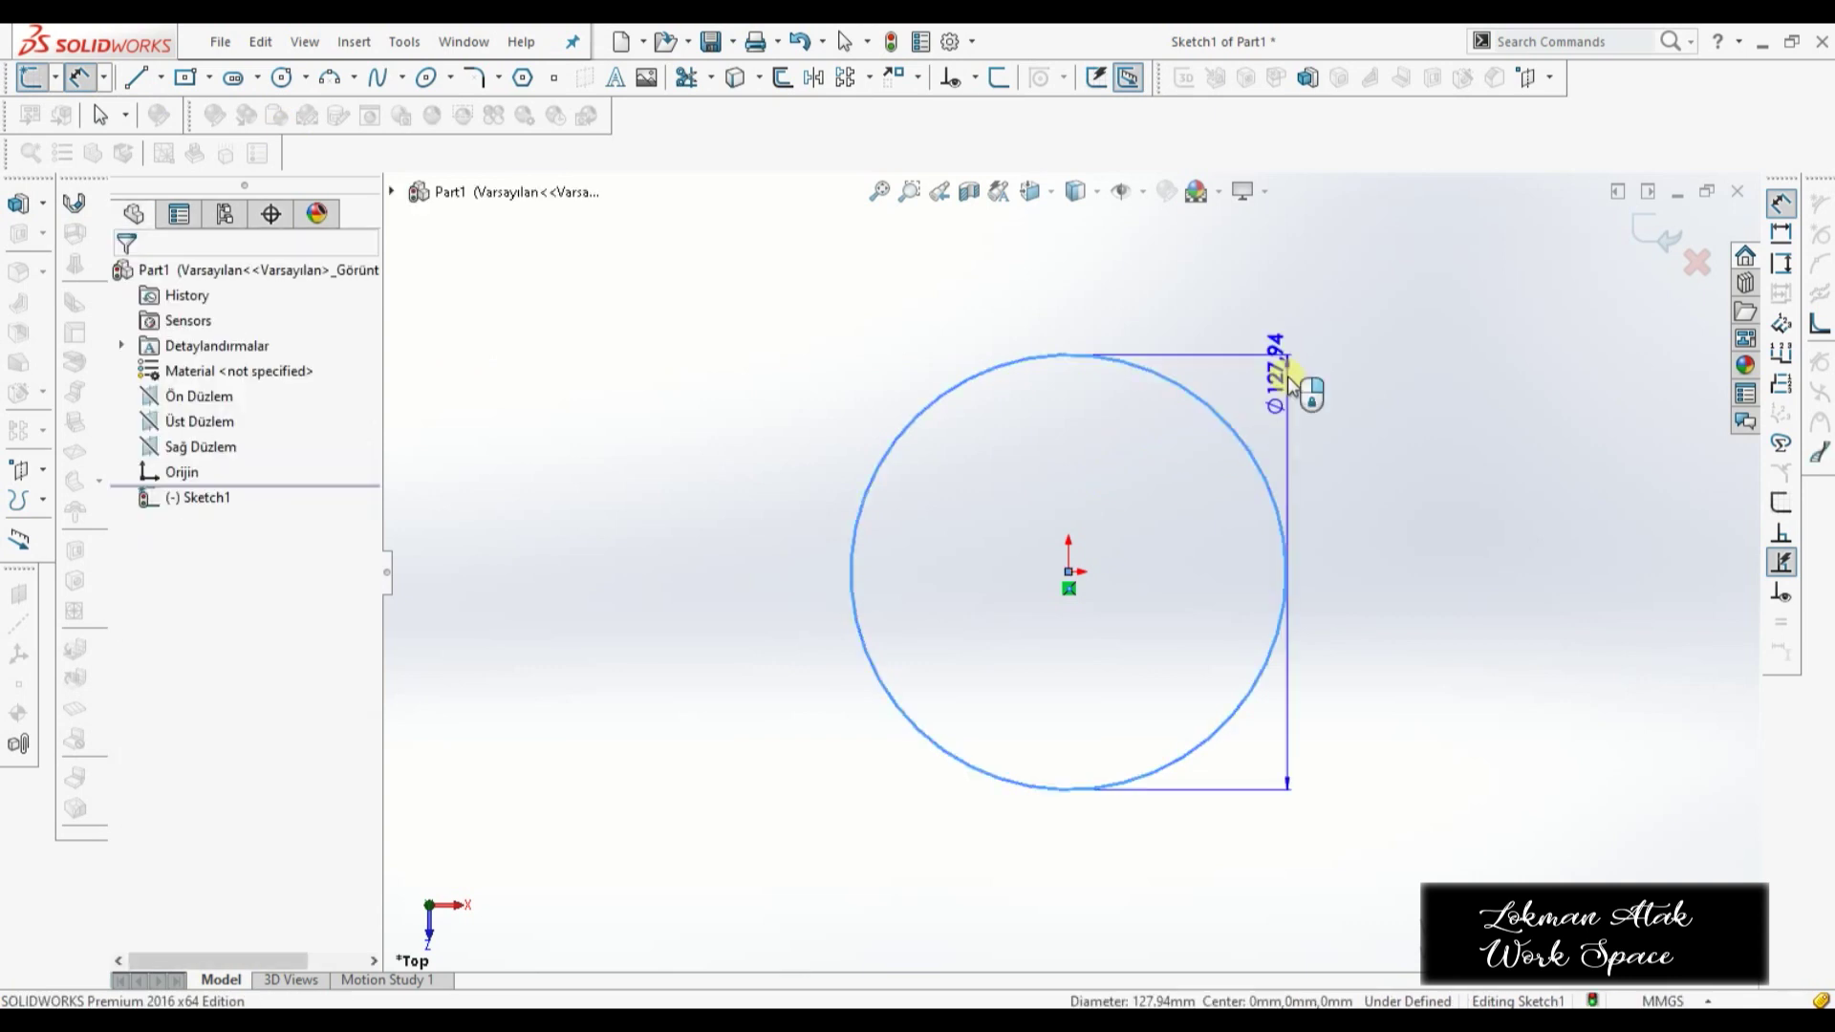
left_click(1287, 376)
type("500")
key("Return")
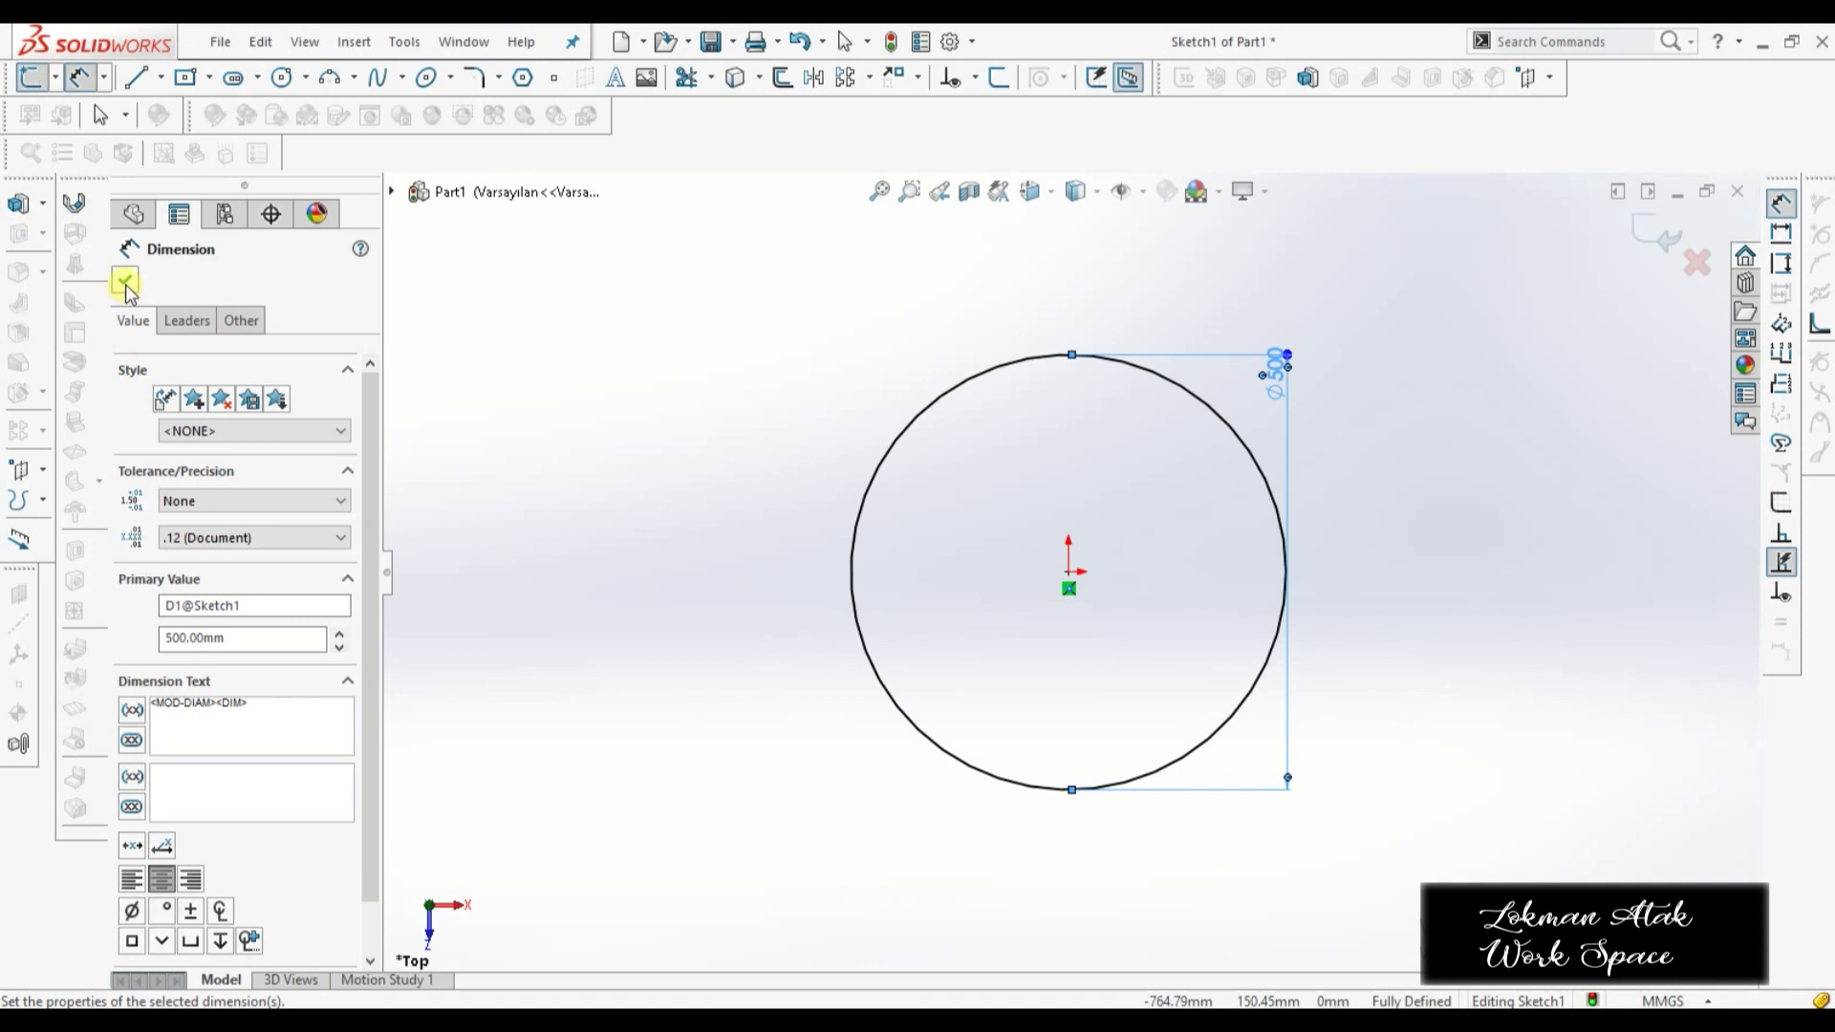
- Draw a small centre rectangle on the circle's top point and trim away the arc inside it
left_click(184, 80)
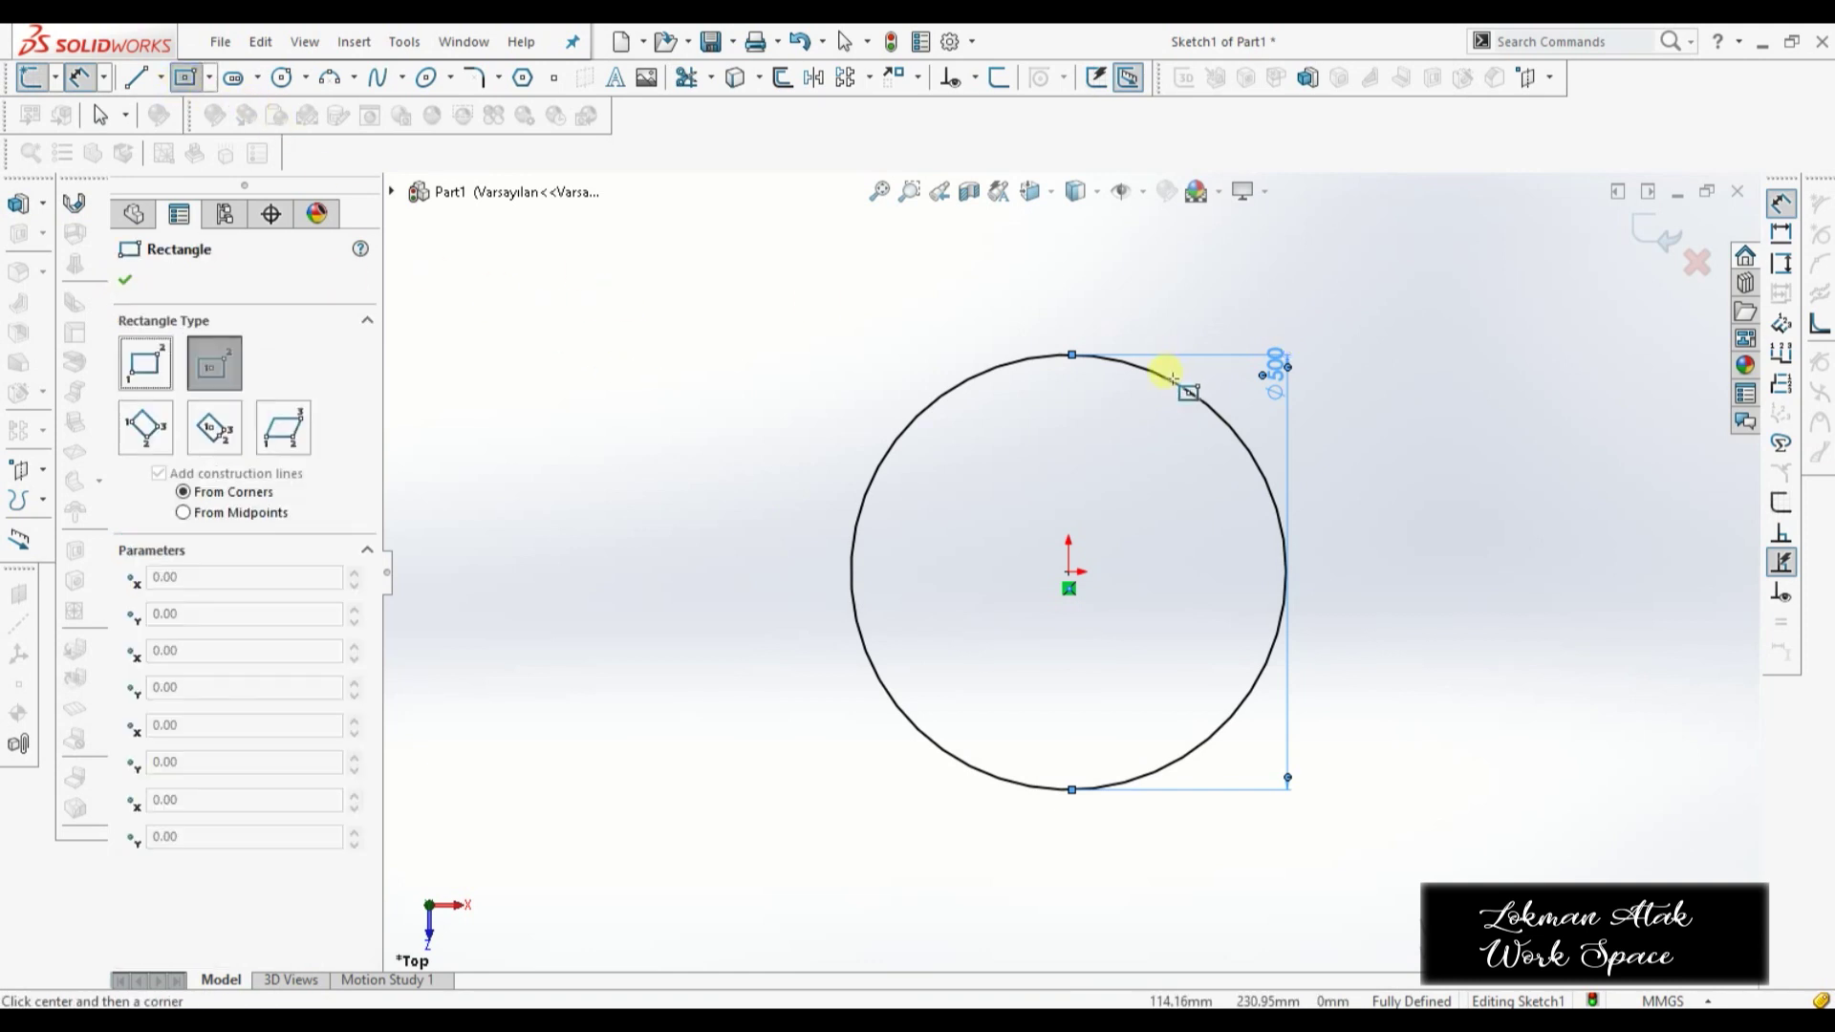
left_click(1072, 357)
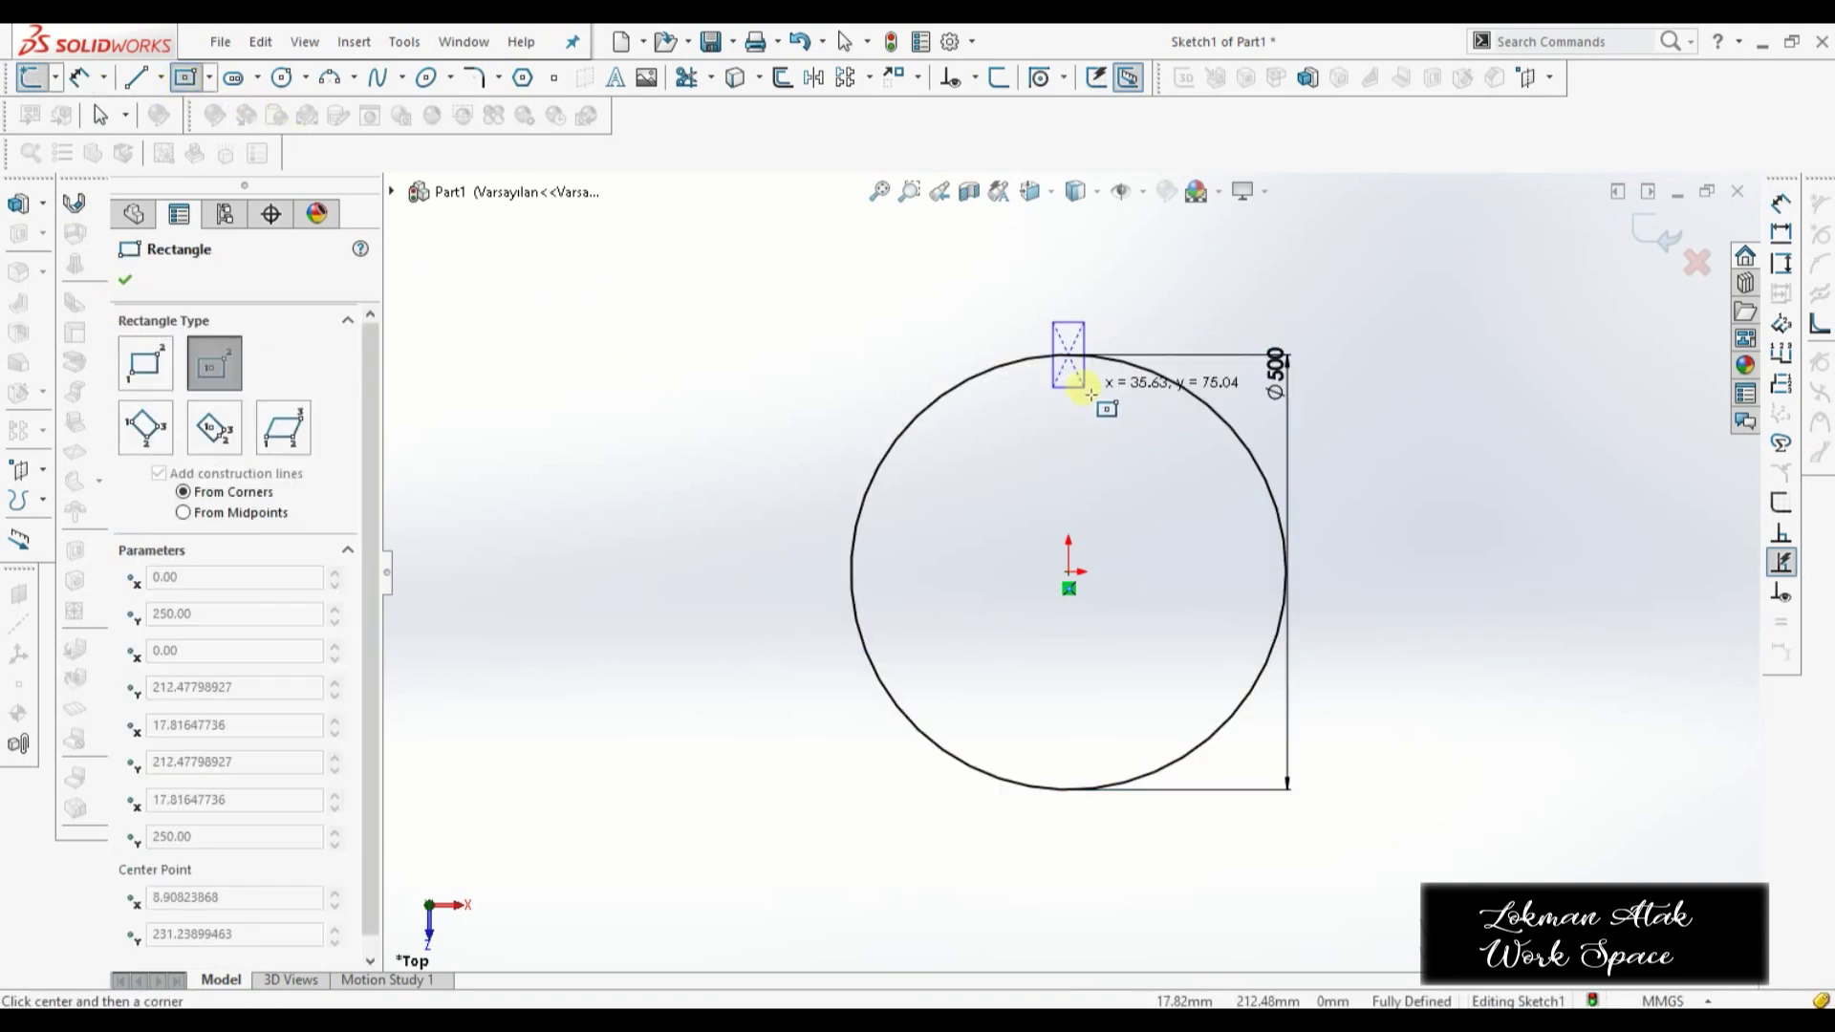
left_click(1087, 324)
scroll(1092, 333, "down", 3)
scroll(1032, 420, "down", 2)
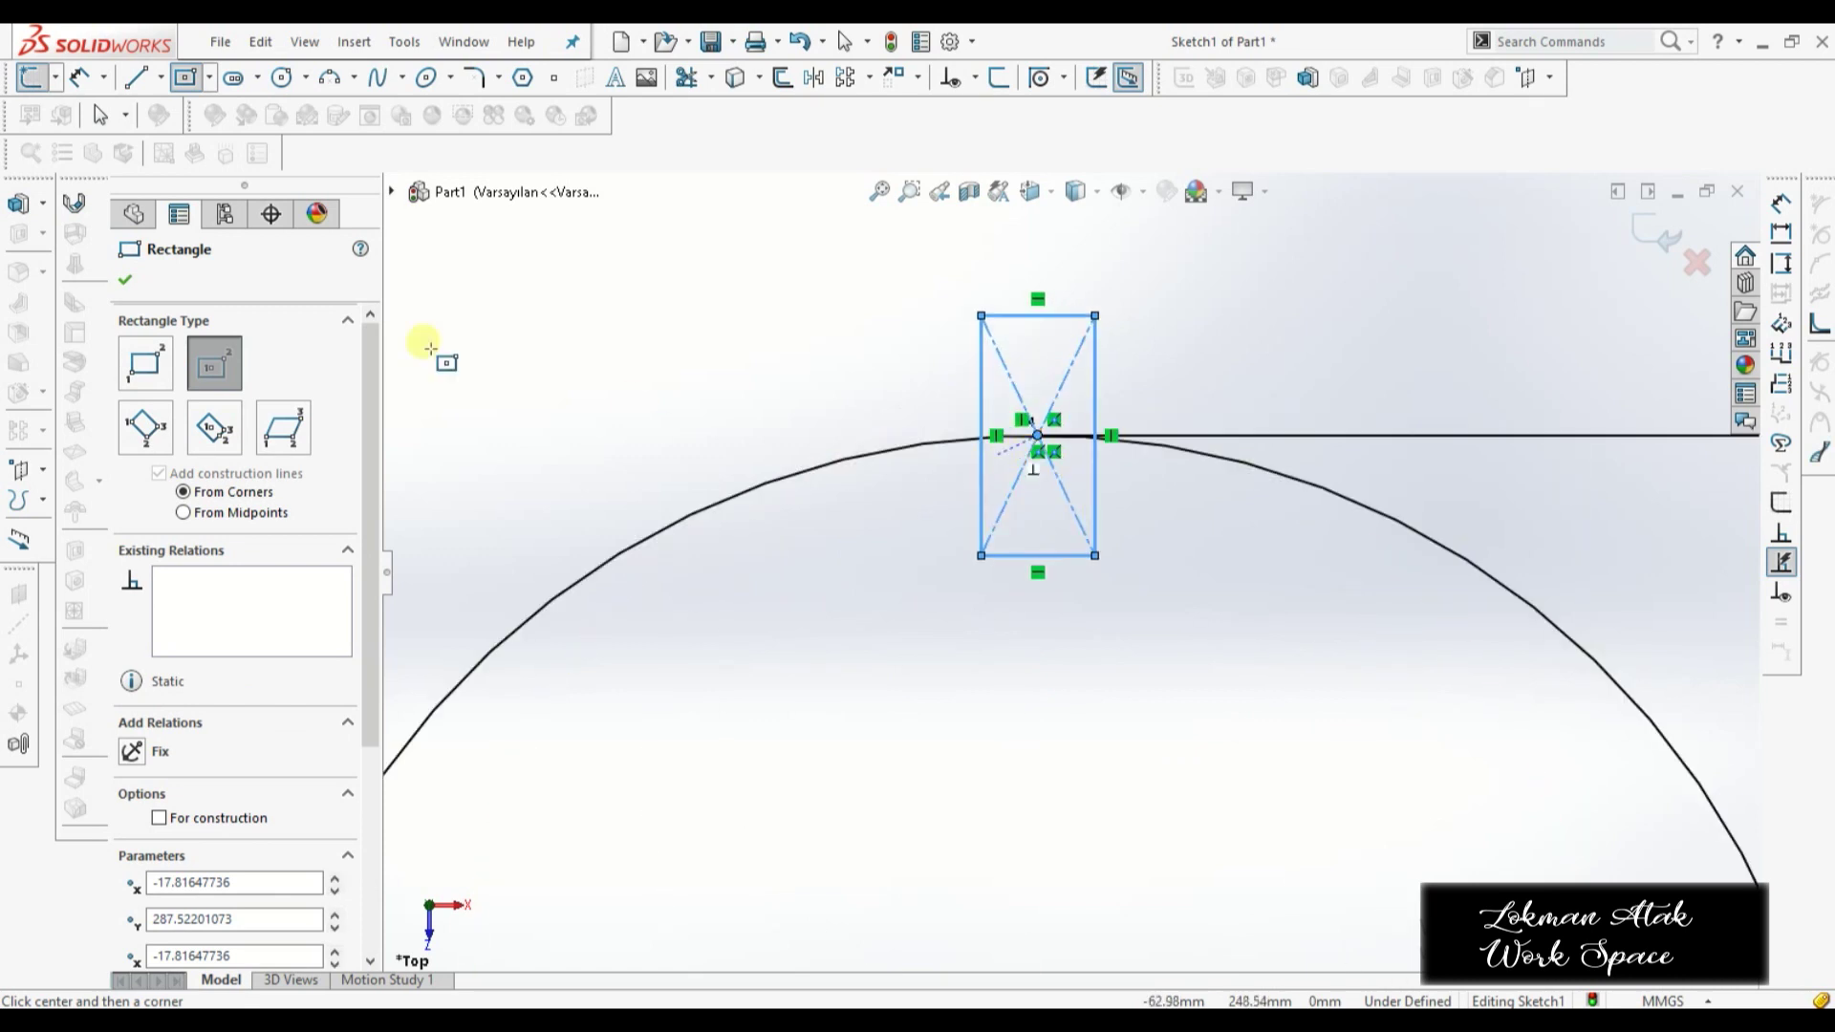
left_click(711, 78)
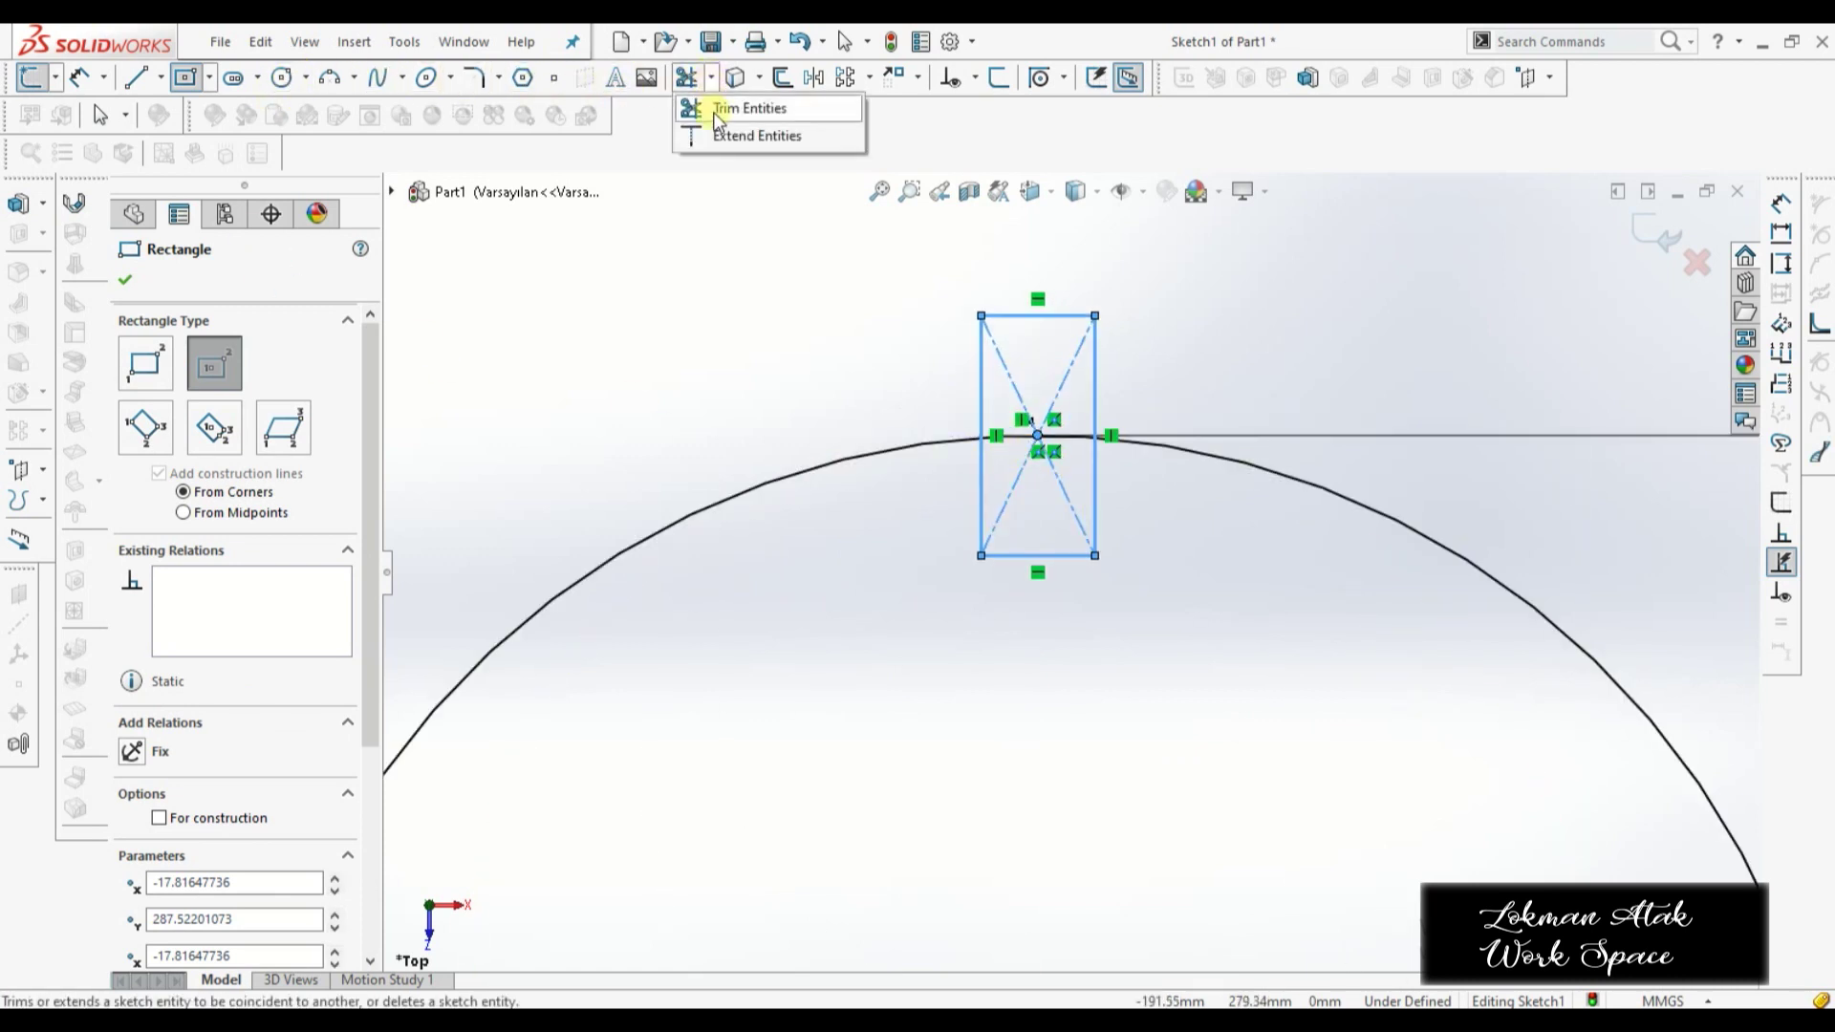
left_click_drag(1078, 422, 1085, 459)
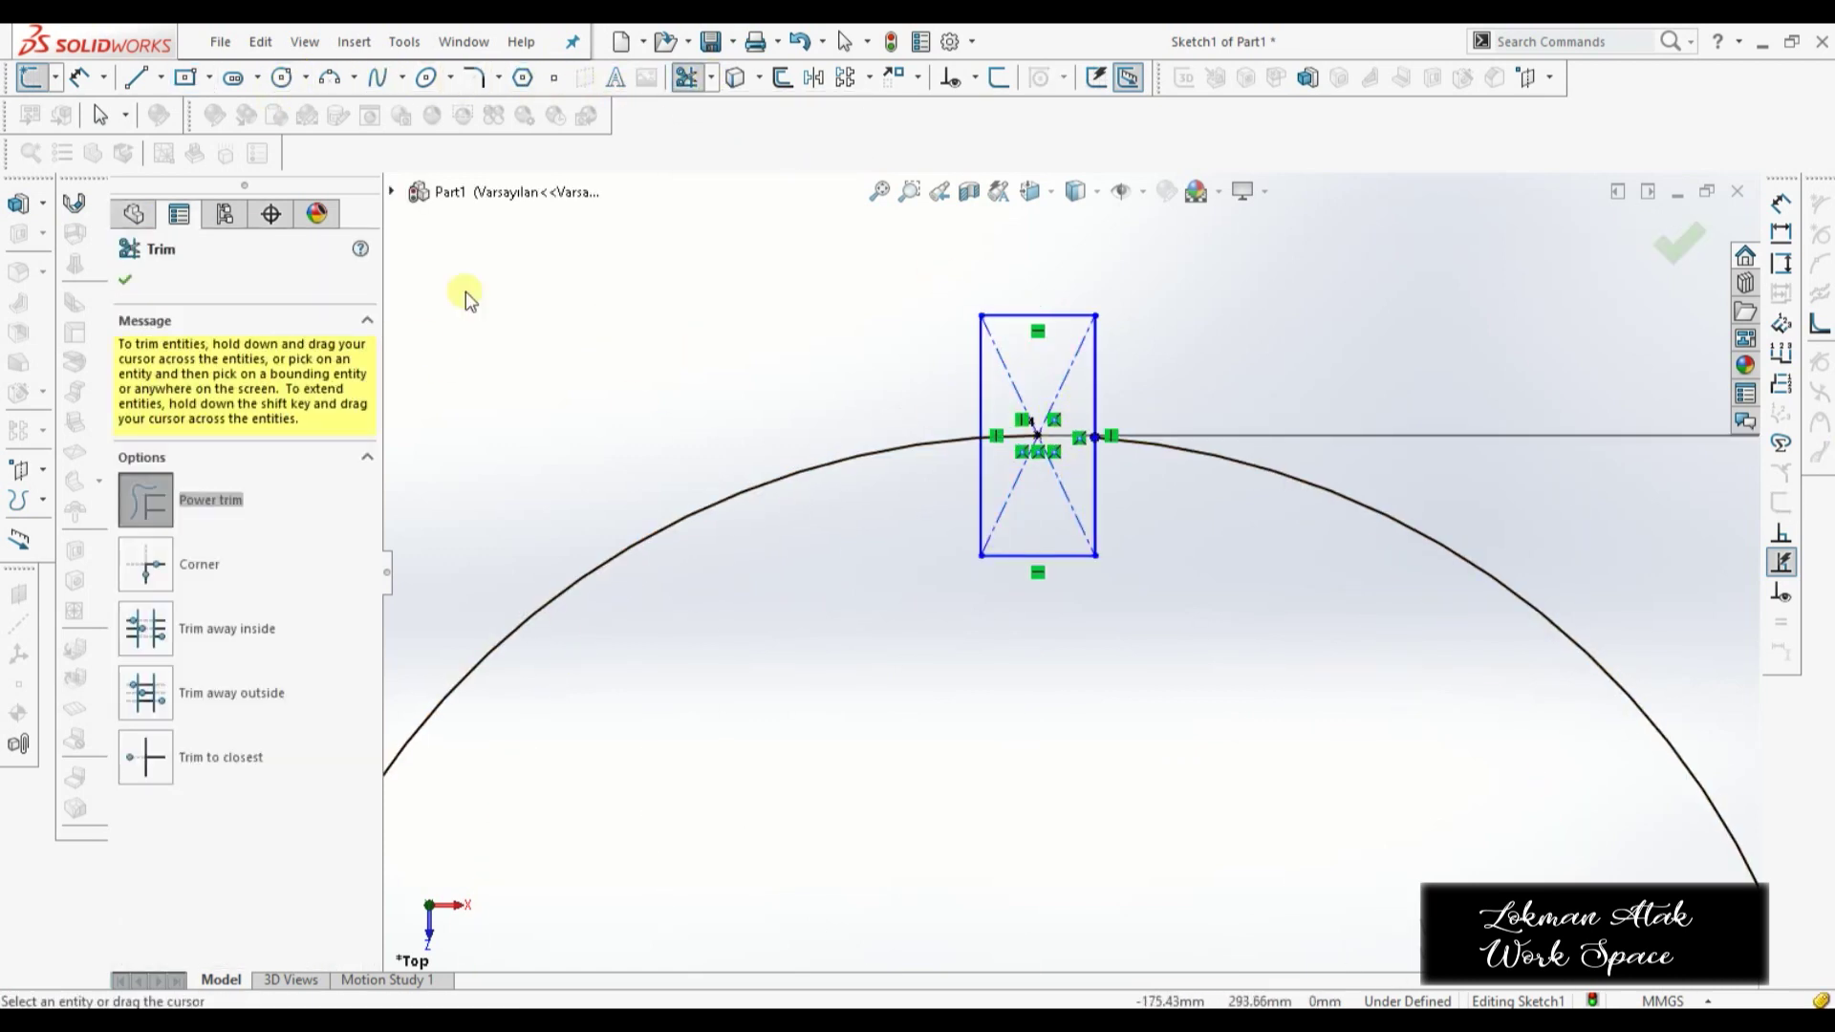
- Dimension the rectangle's width to 0.10 mm
left_click(84, 75)
left_click(1059, 315)
left_click(1065, 277)
type("0,1")
key("Return")
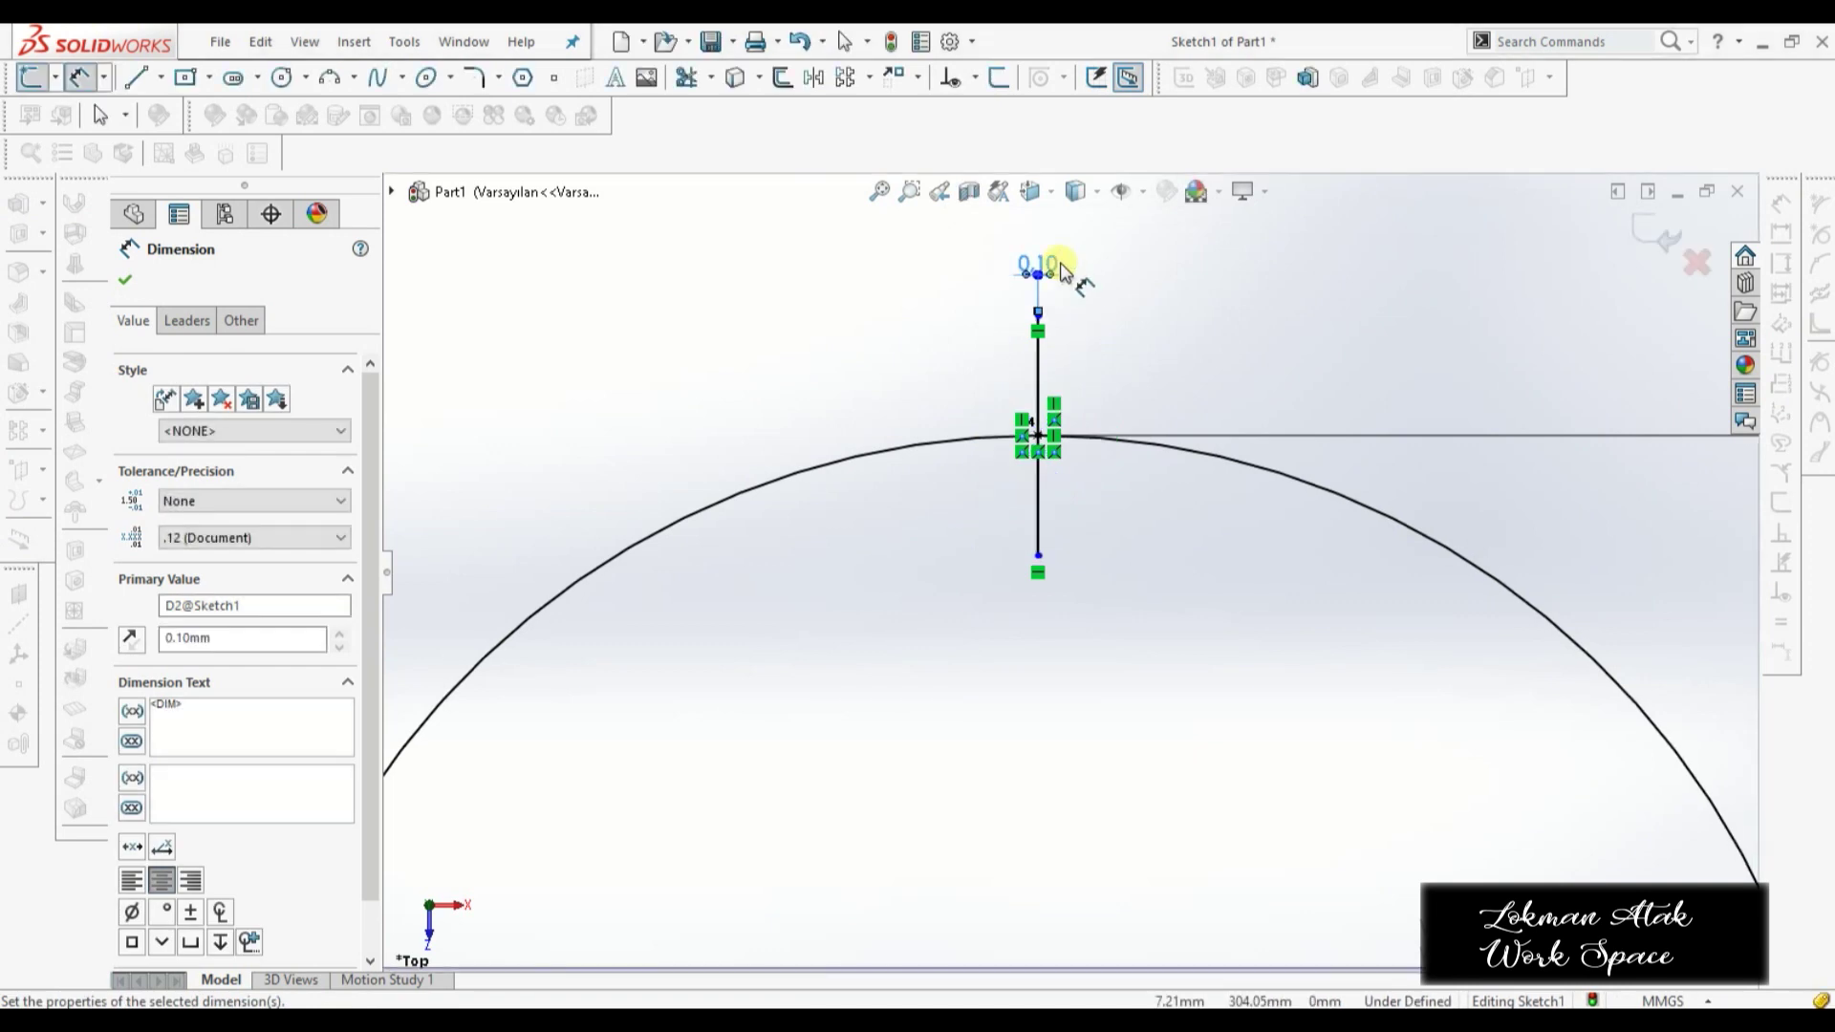
left_click(126, 280)
- Exit the first sketch
scroll(831, 449, "up", 3)
scroll(955, 635, "up", 1)
scroll(1221, 750, "down", 1)
scroll(1212, 759, "up", 1)
scroll(1211, 760, "down", 1)
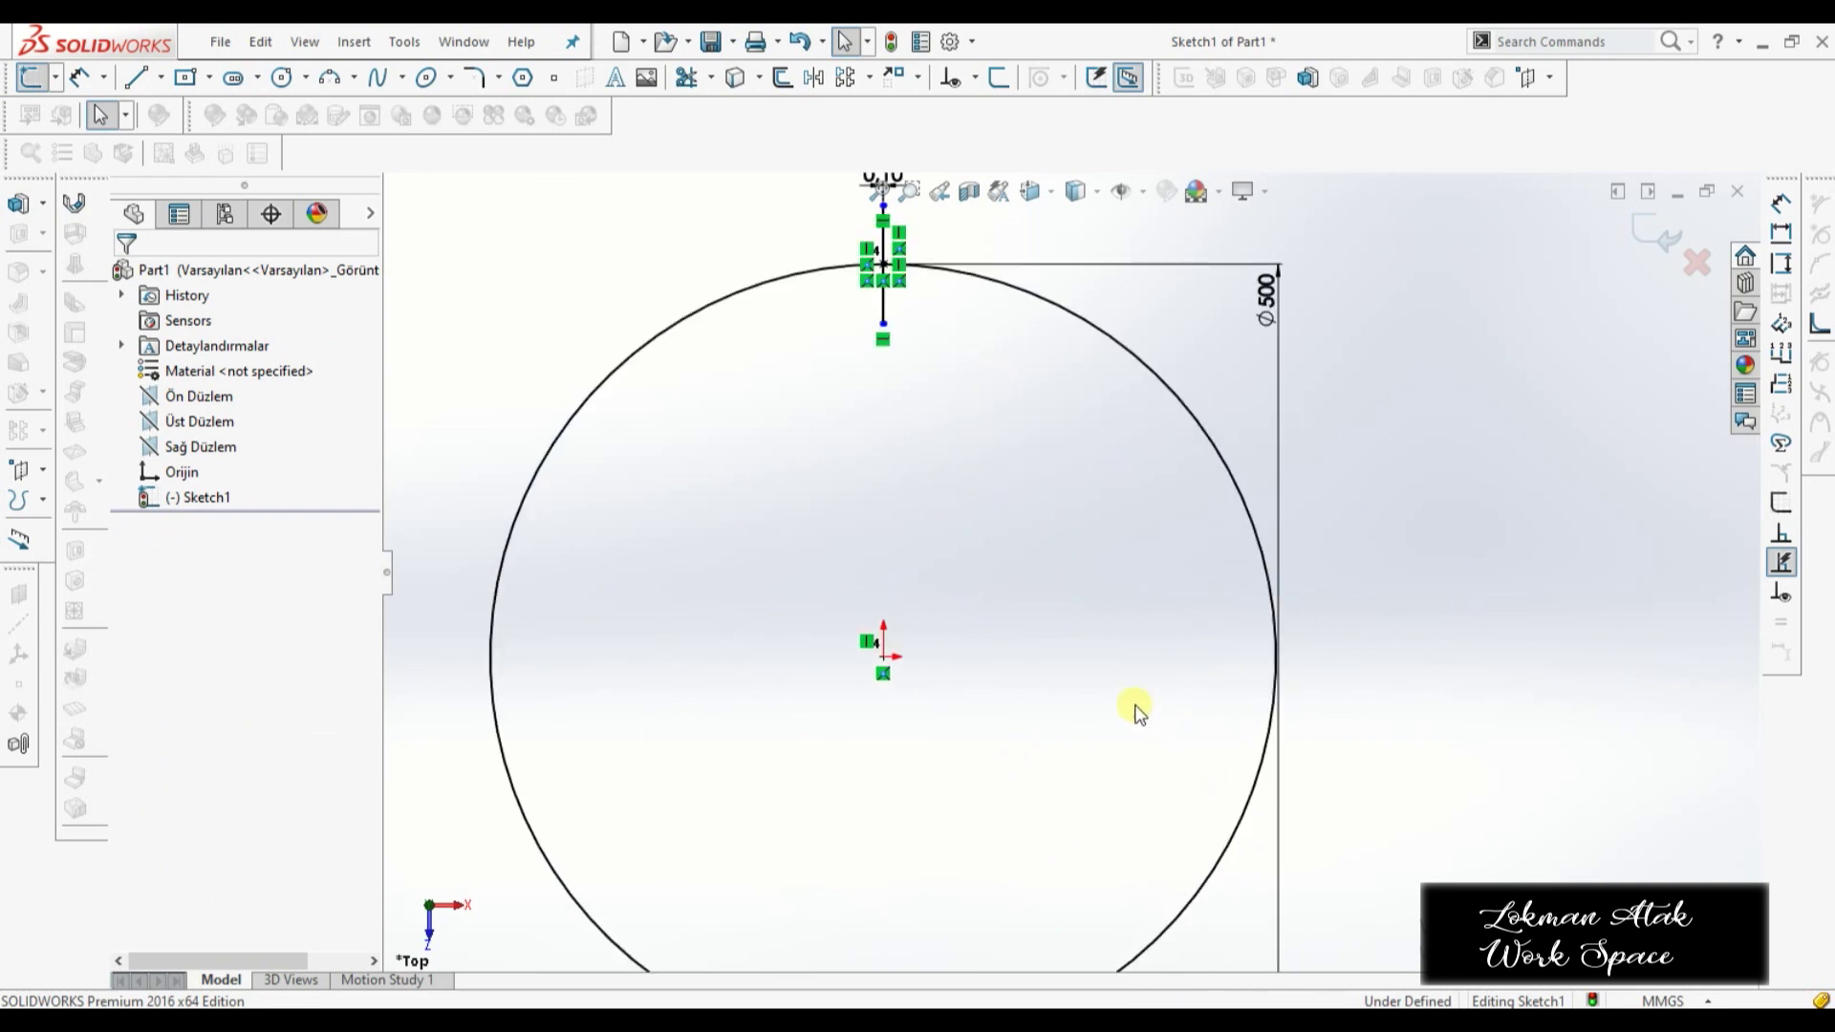
left_click(1661, 244)
scroll(822, 530, "up", 1)
scroll(814, 525, "up", 1)
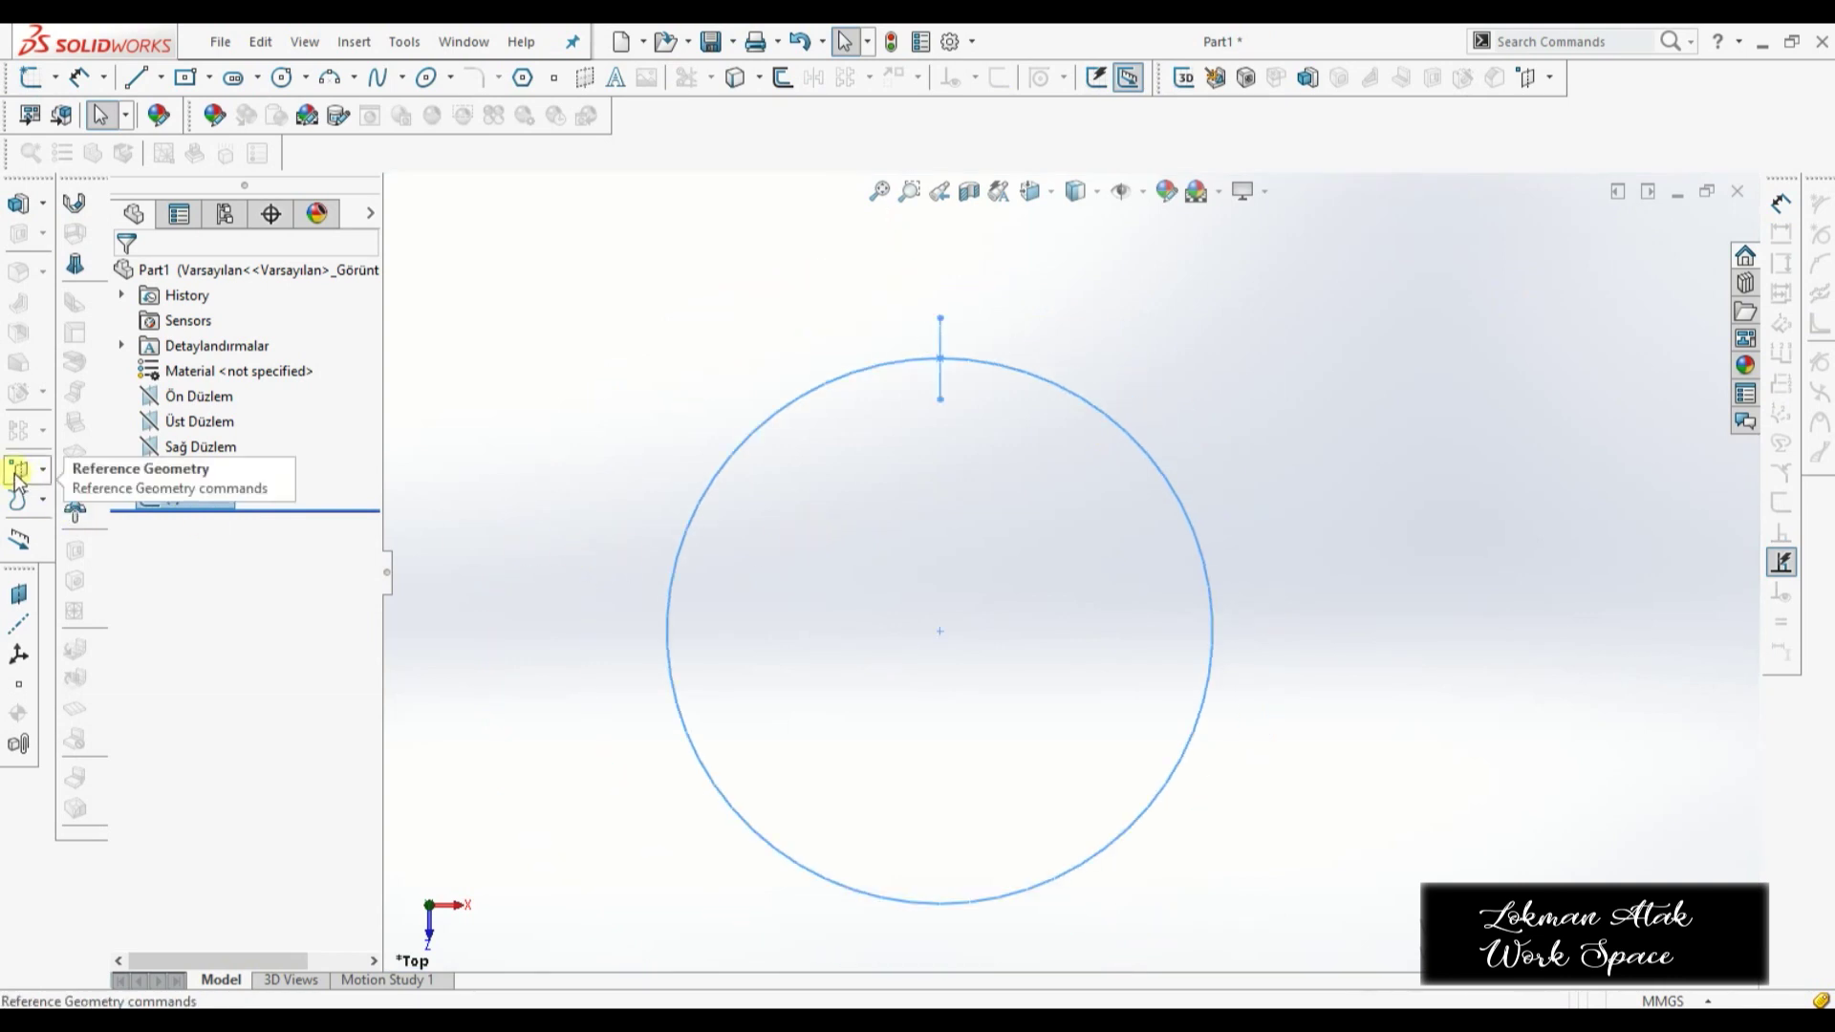
- Create Plane1 offset 500 mm from Üst Düzlem and select it
left_click(196, 422)
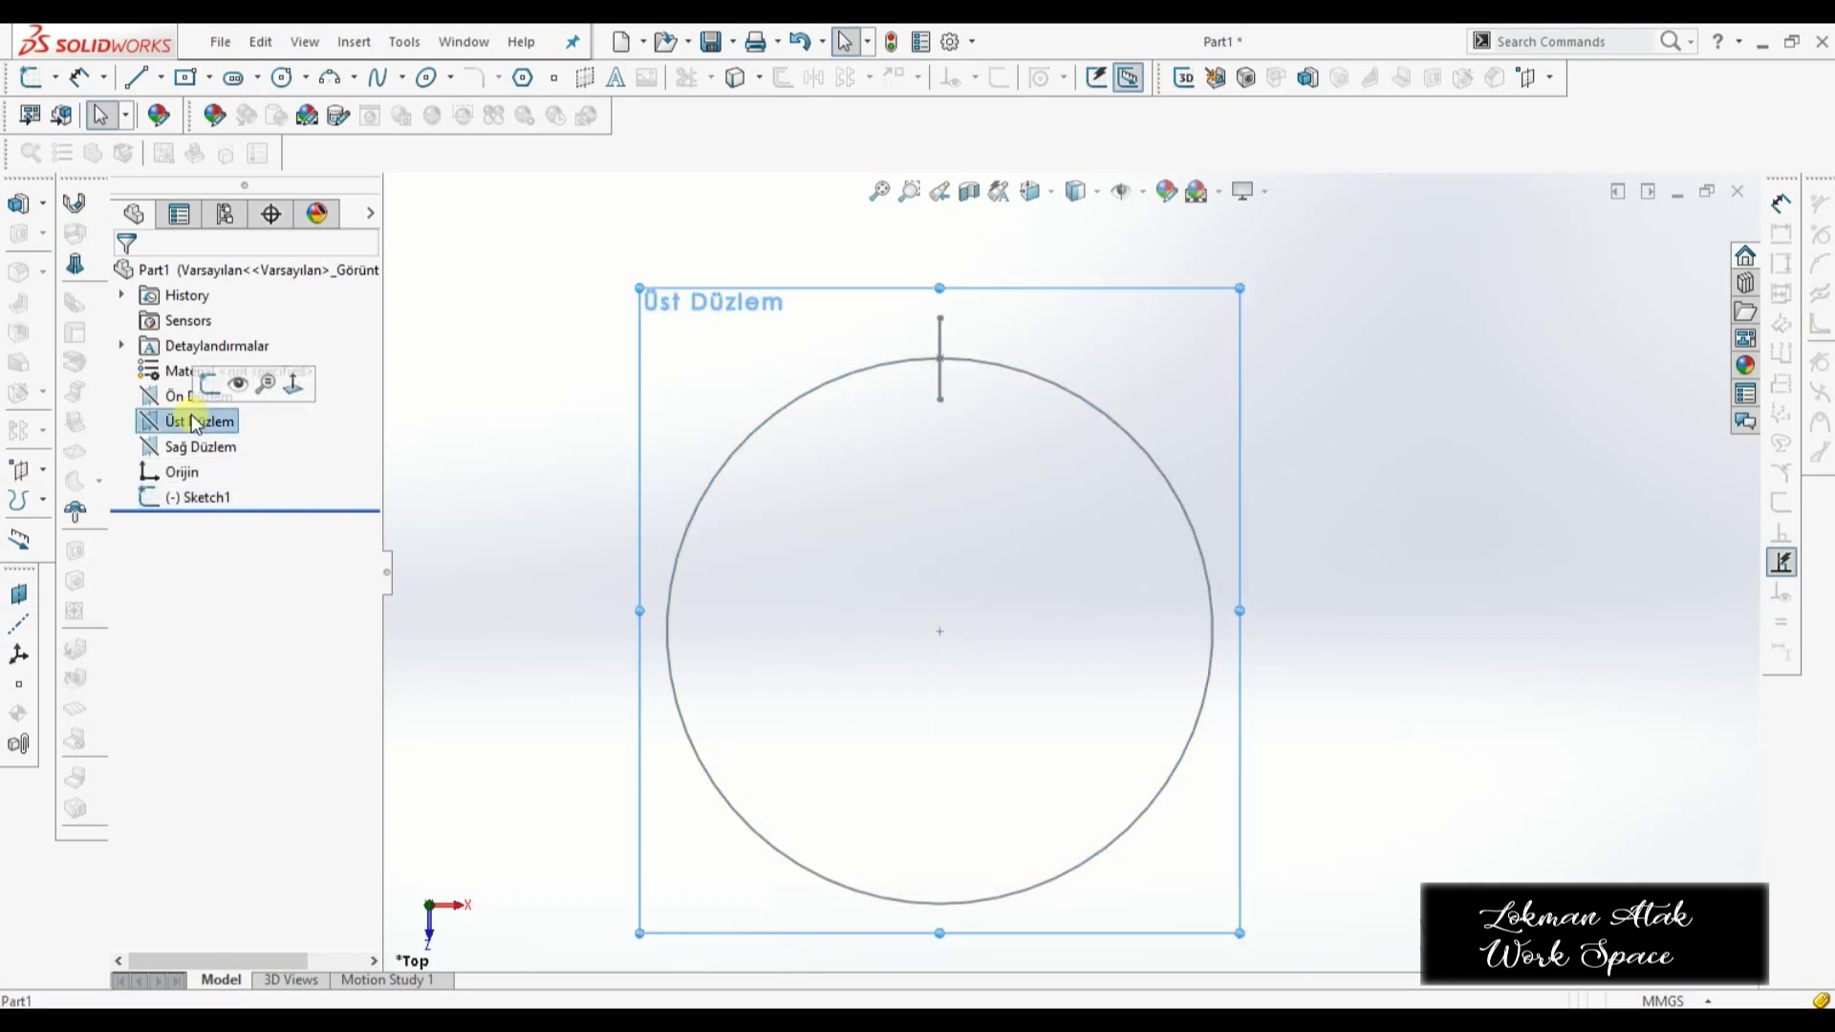
left_click(19, 470)
left_click(107, 472)
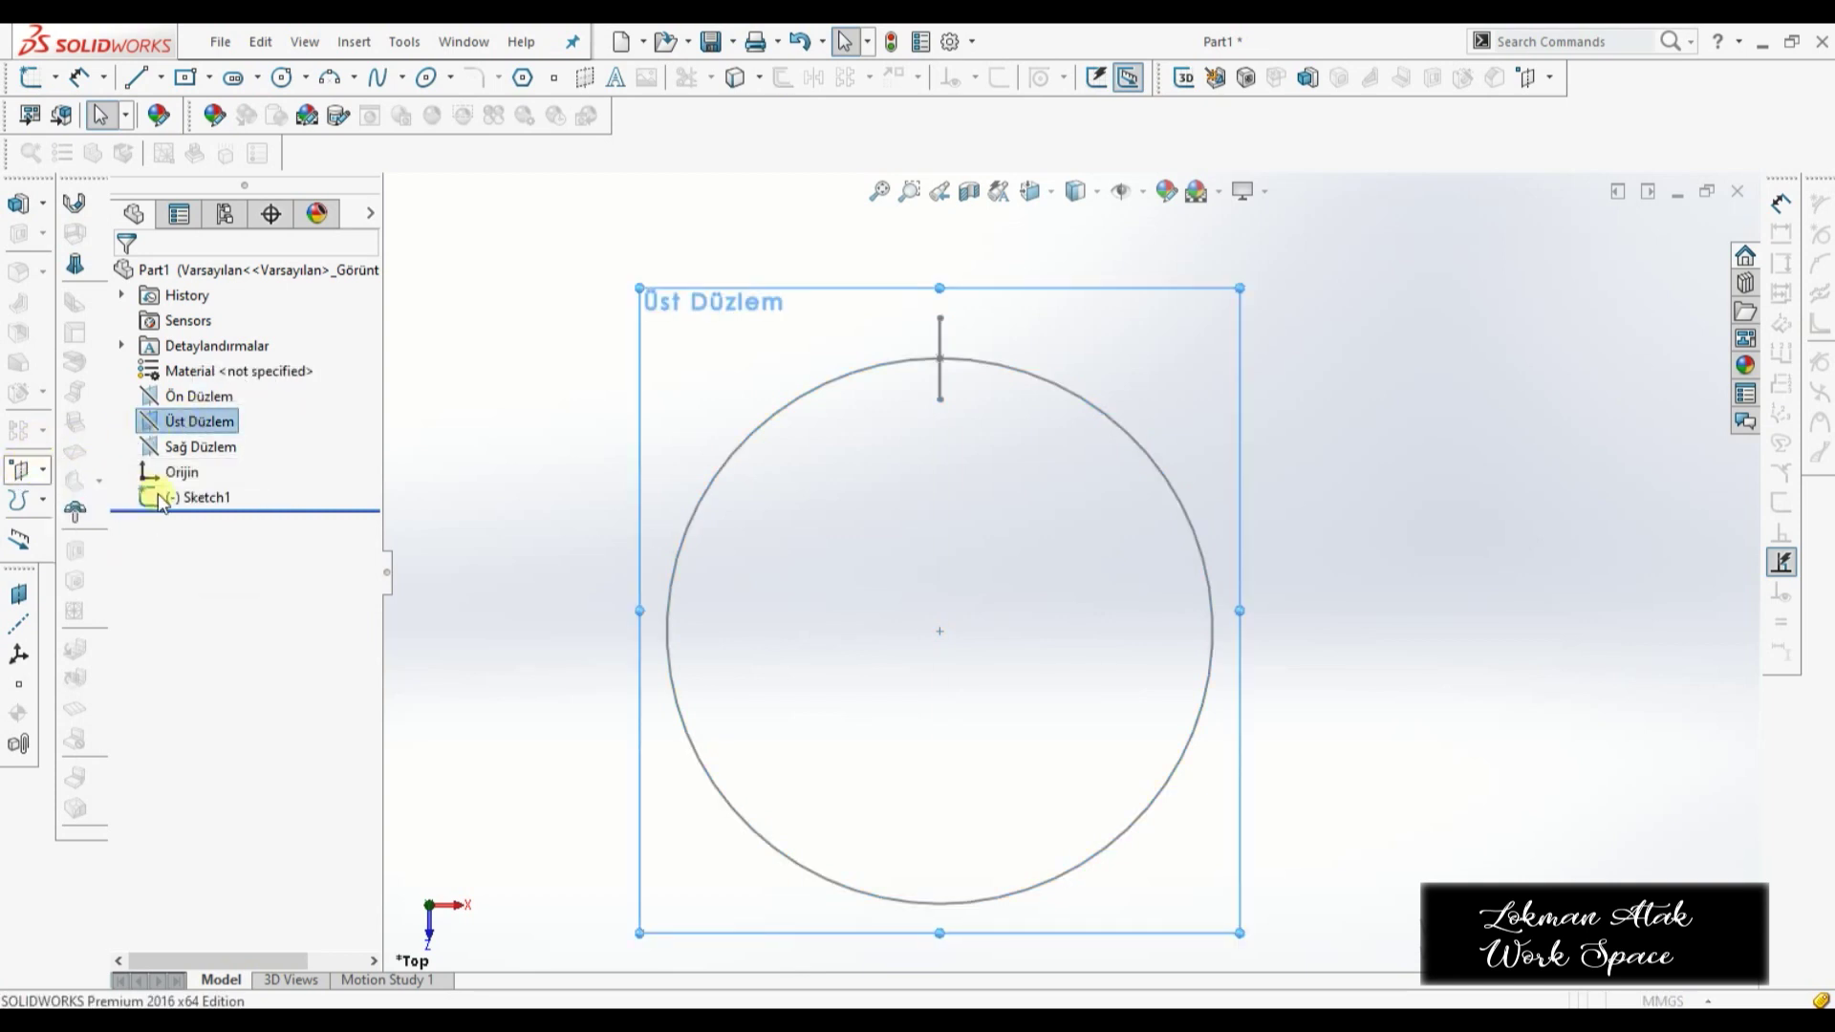
mouse_move(1160, 587)
middle_mouse_down()
mouse_move(1199, 368)
mouse_move(948, 423)
middle_mouse_up()
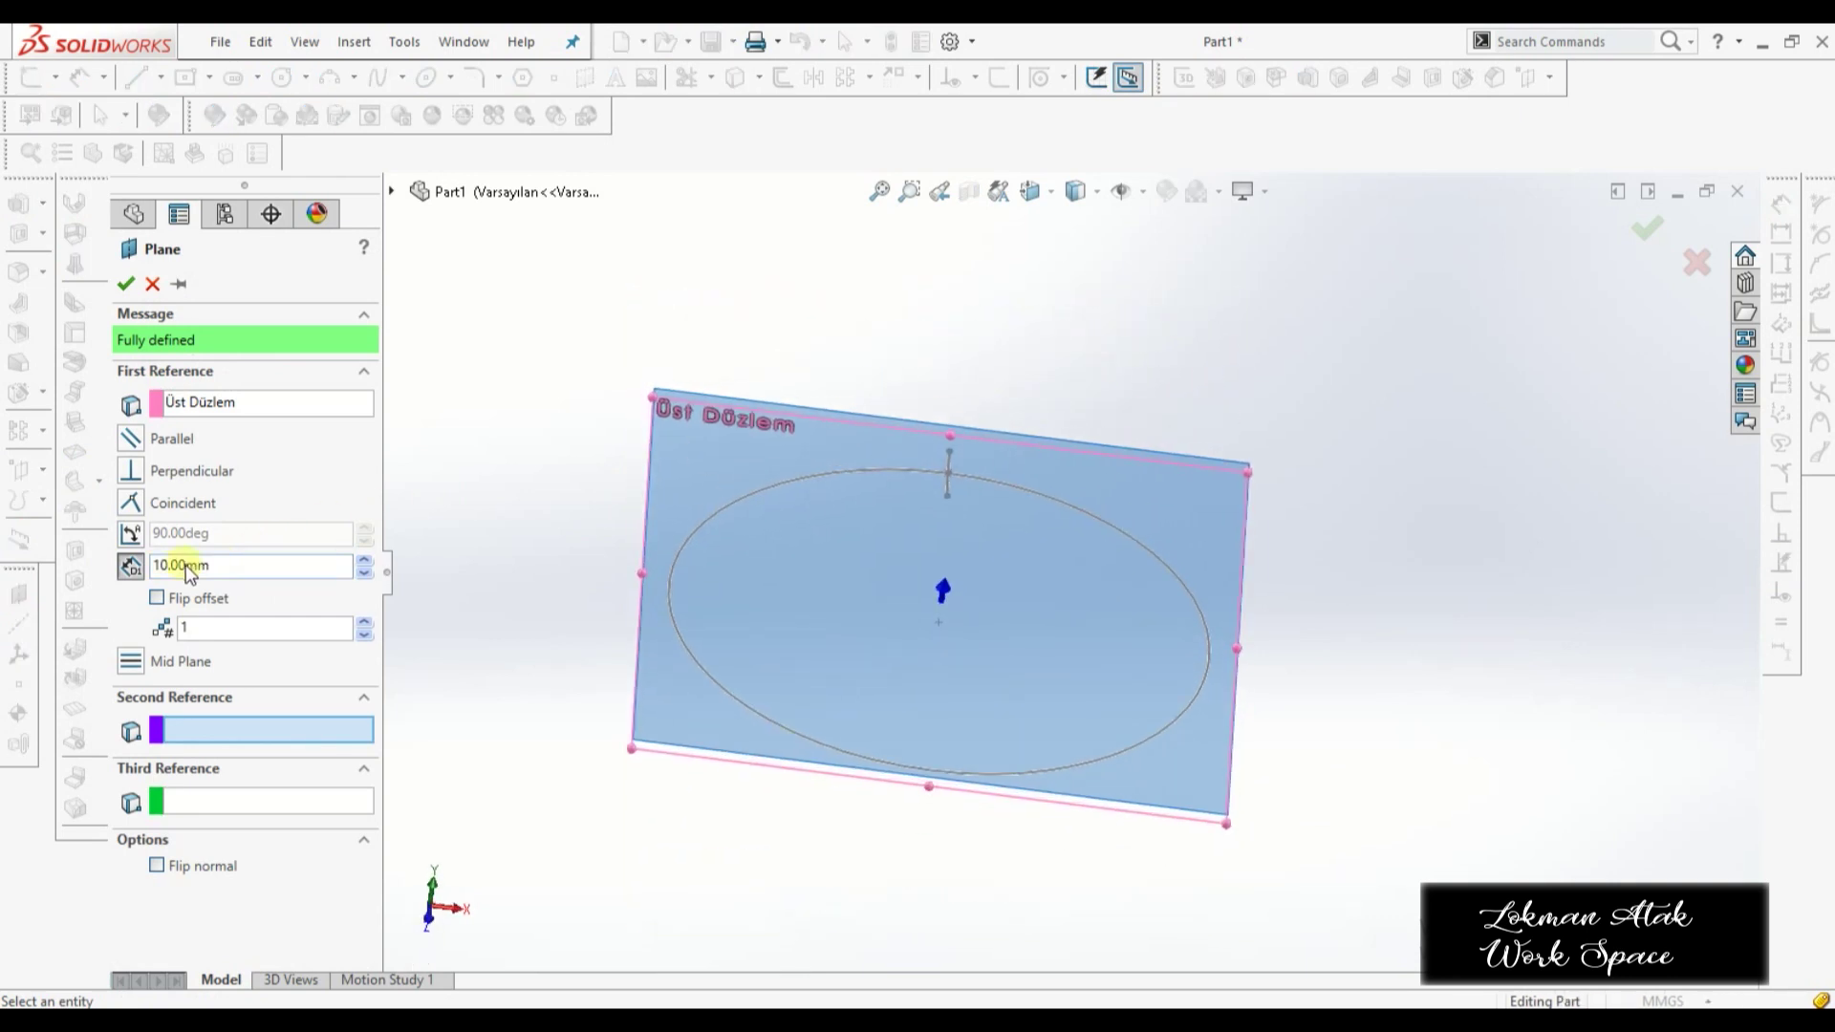
double_click(234, 565)
type("500")
key("Return")
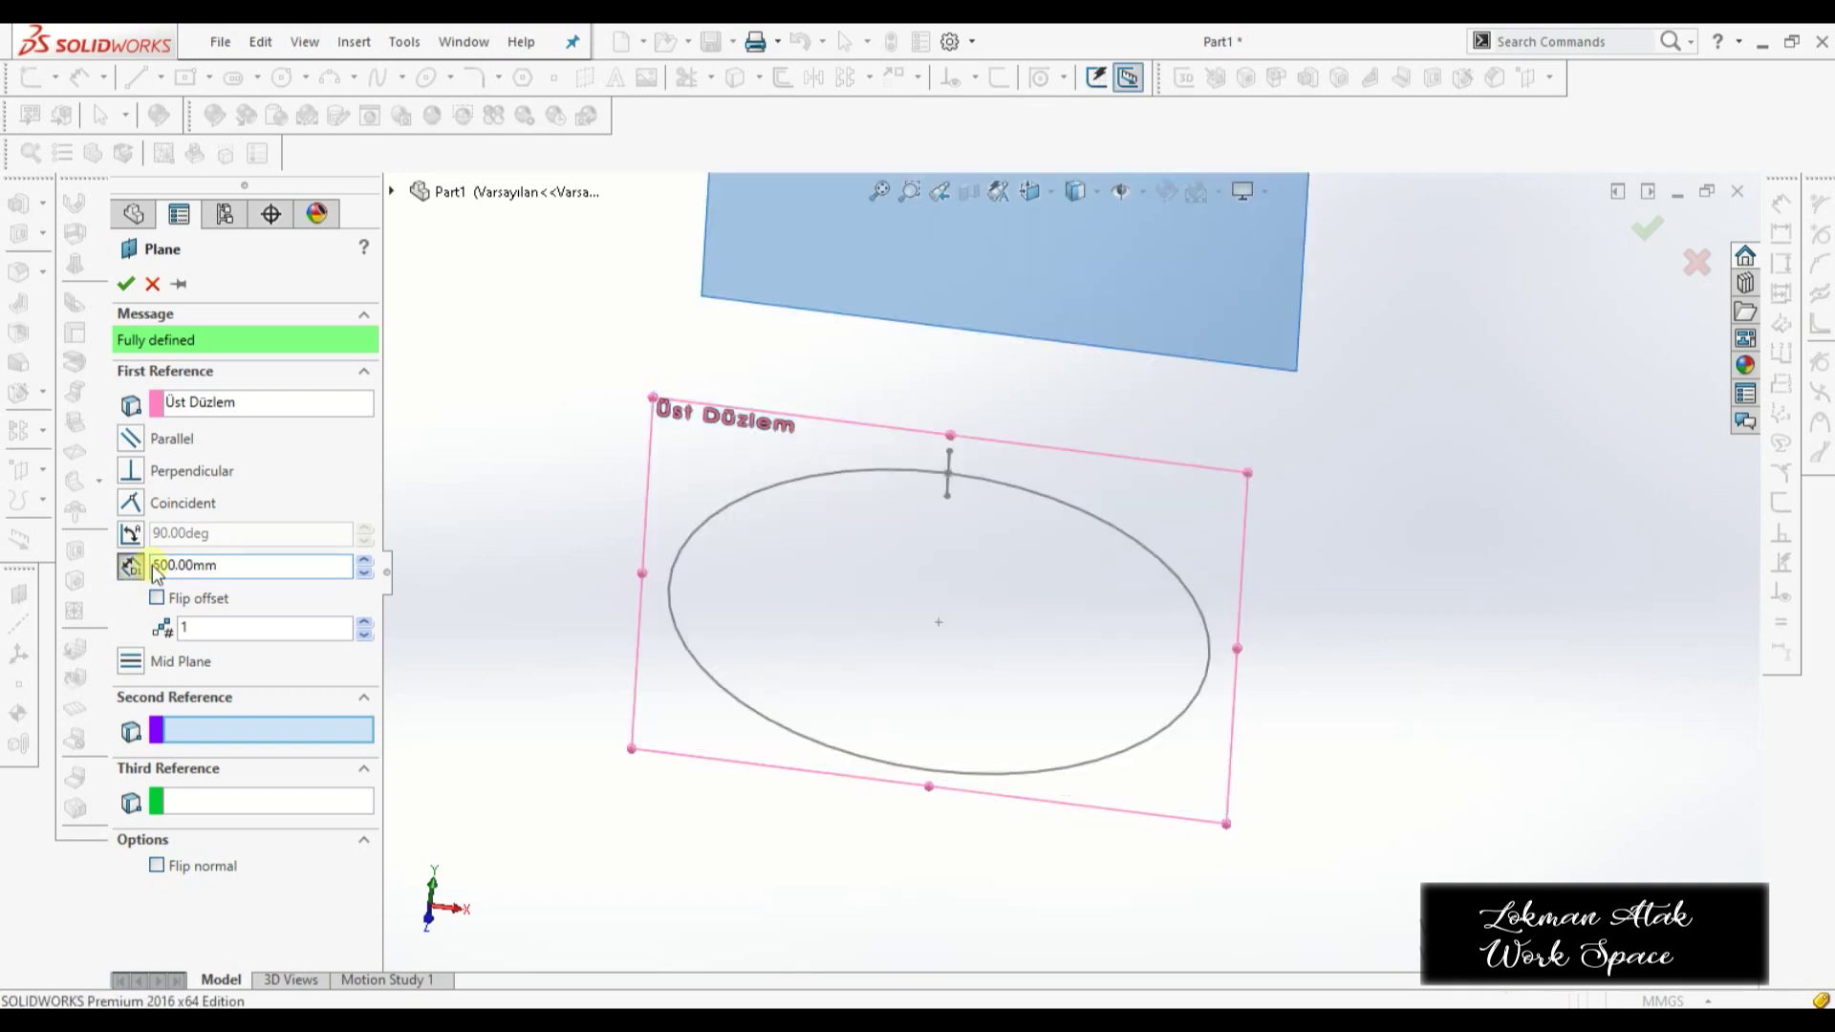
left_click(124, 282)
left_click(184, 522)
- Start a sketch on Plane1, view it face-on, and draw an origin-centred circle
left_click(210, 496)
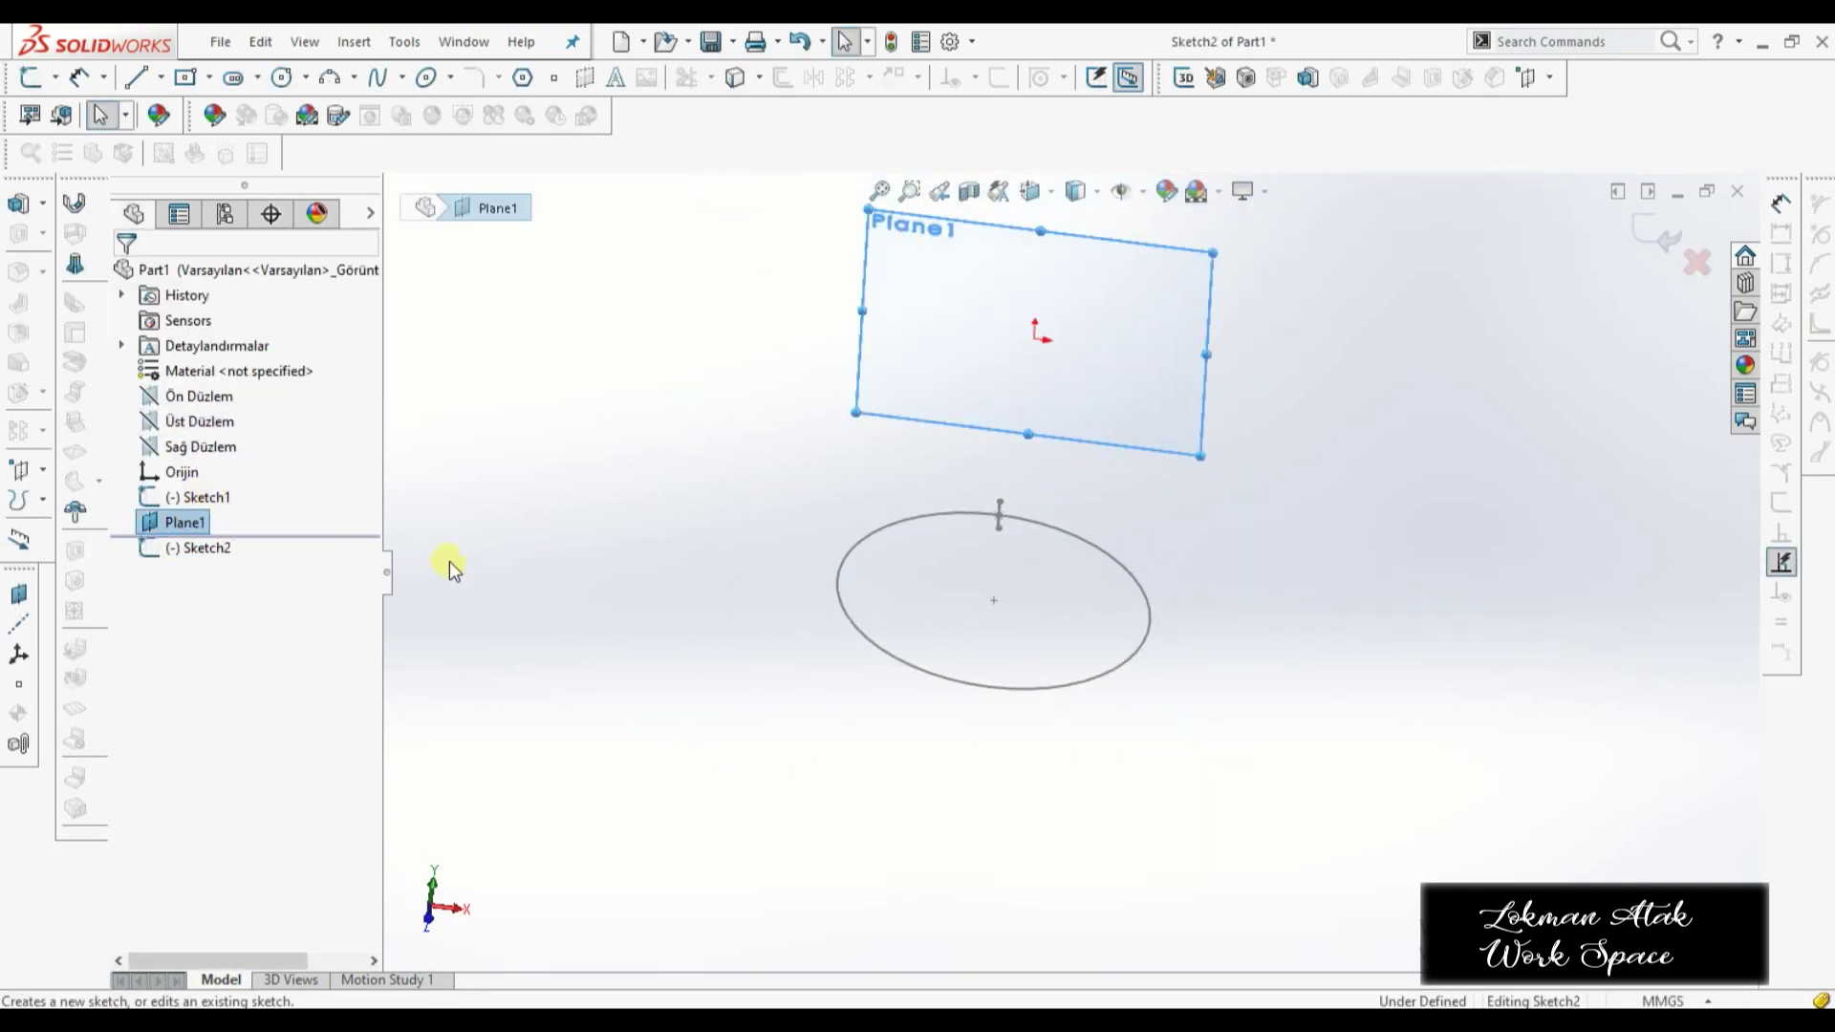
key("space")
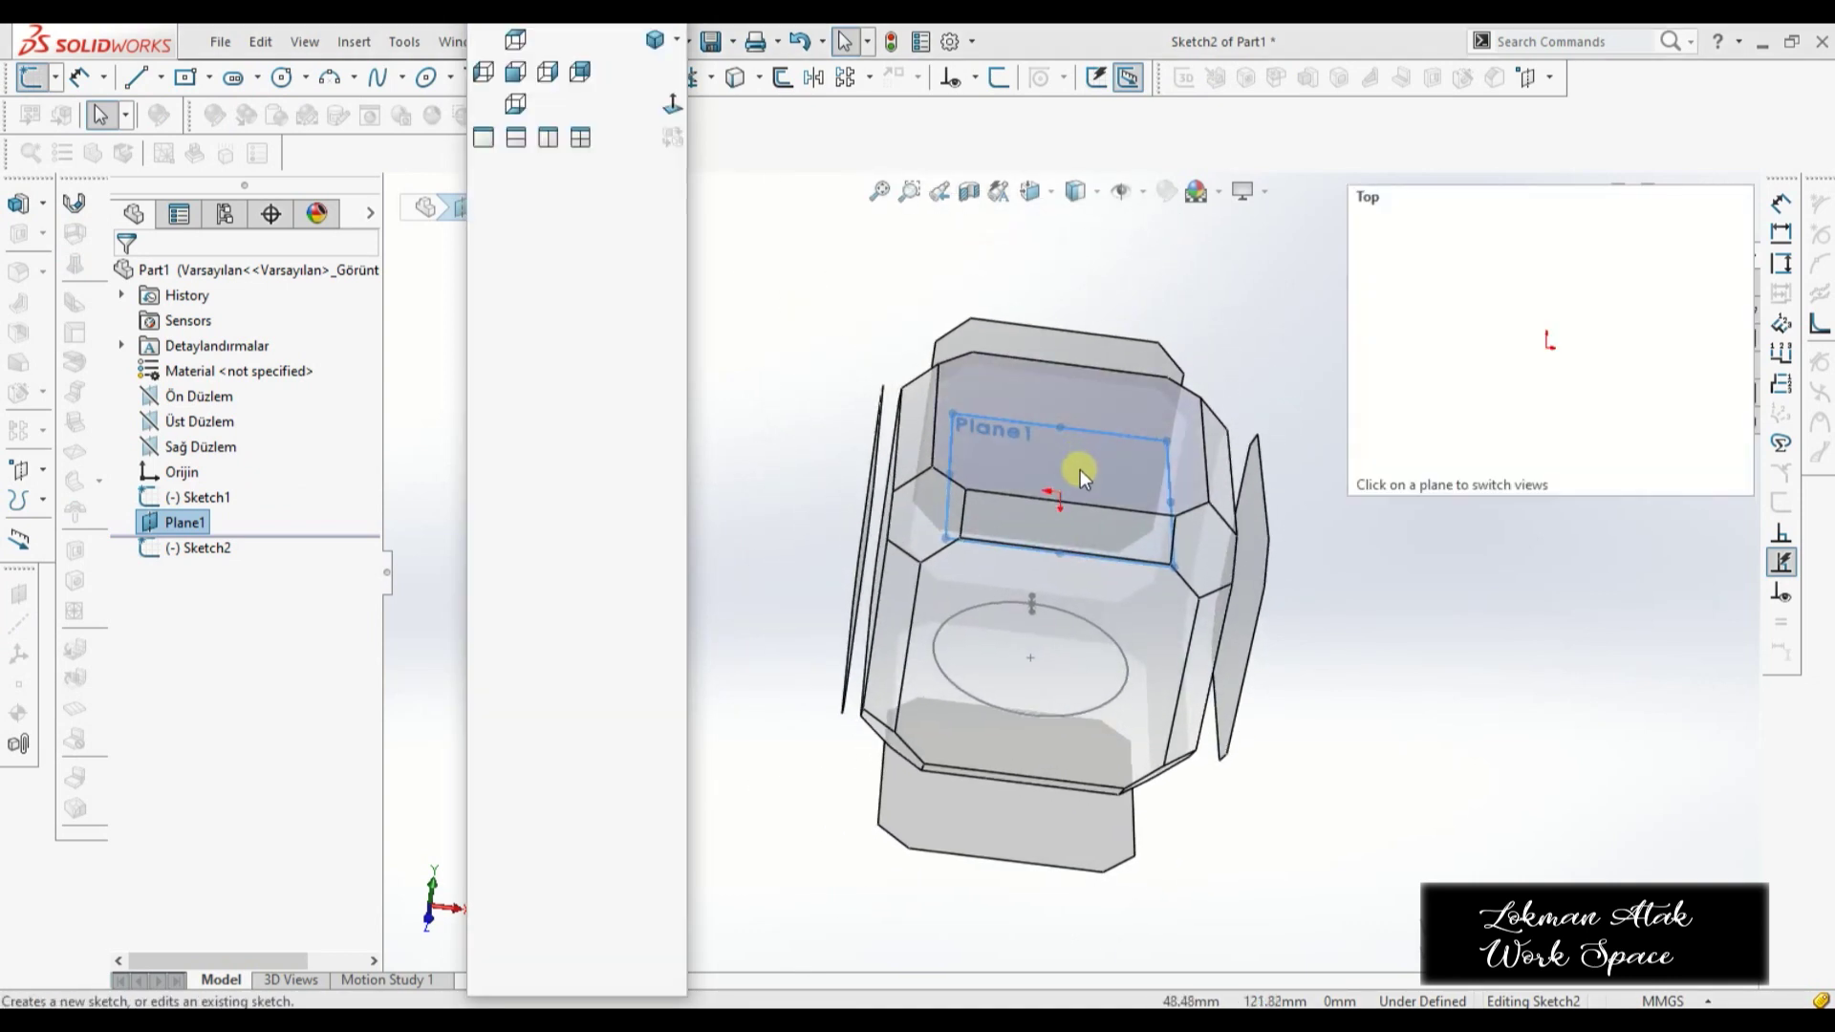
left_click(1079, 468)
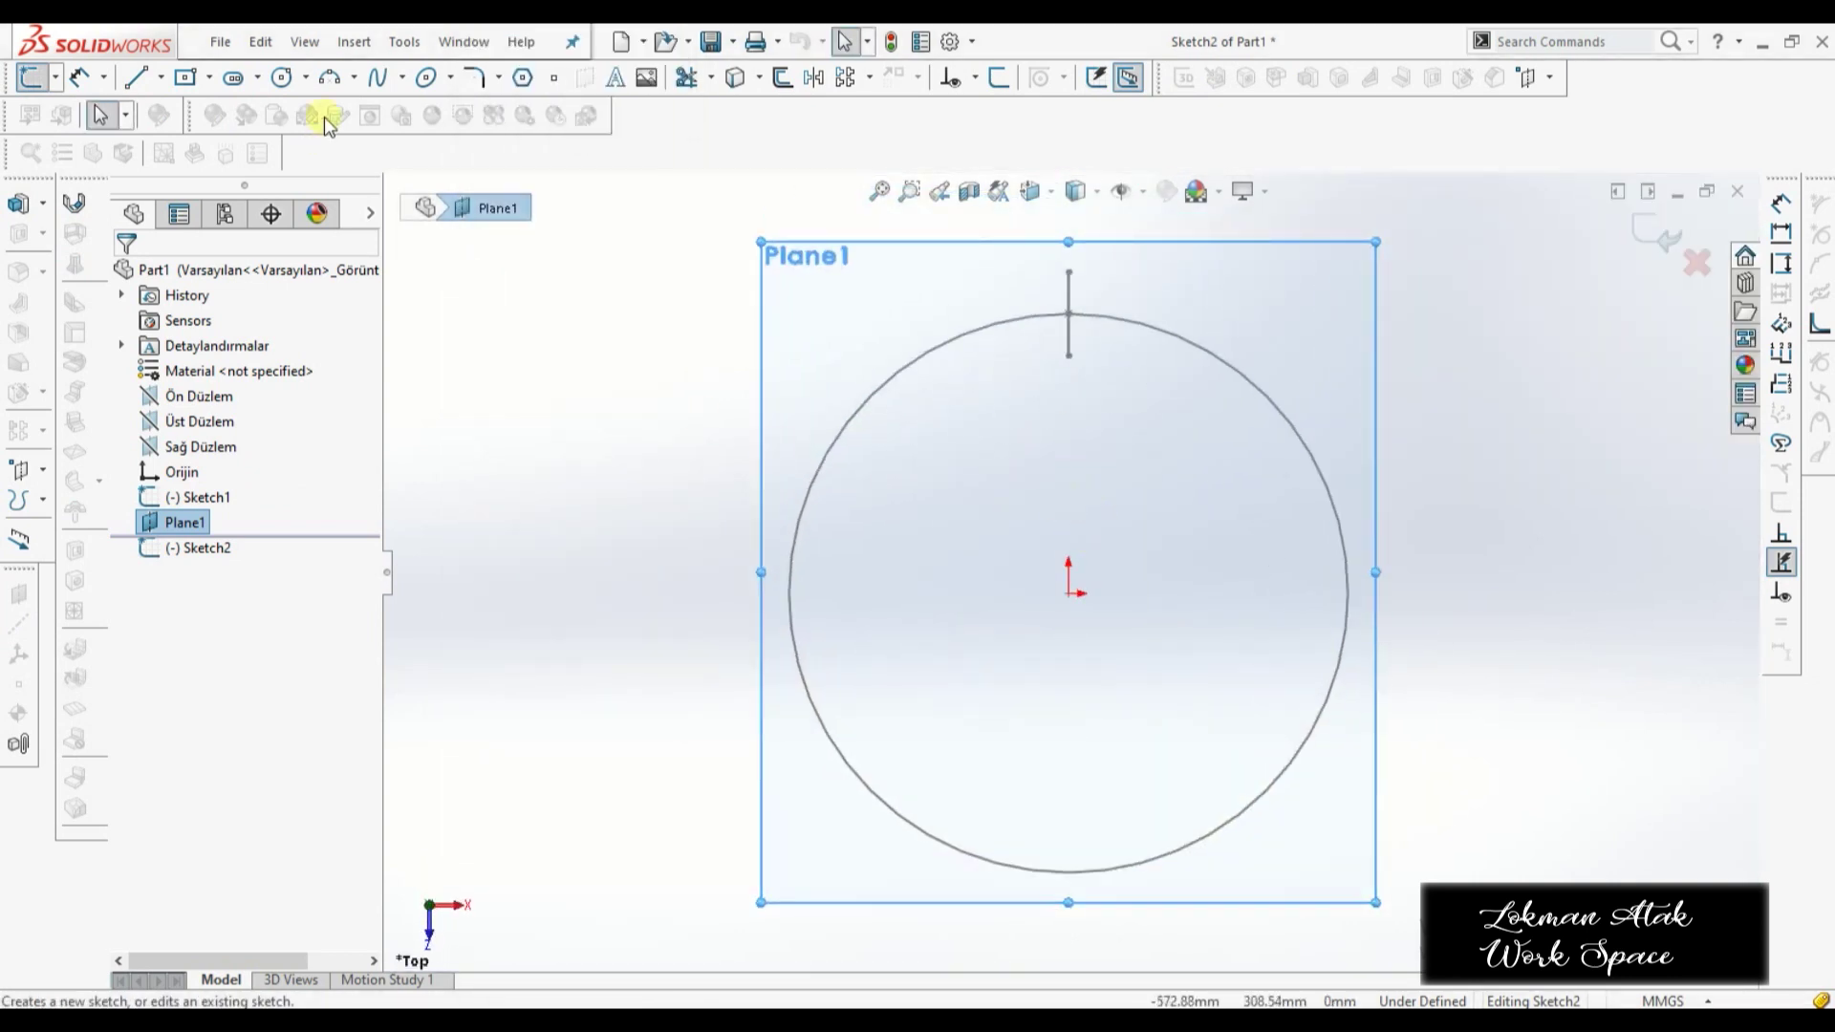
left_click(282, 78)
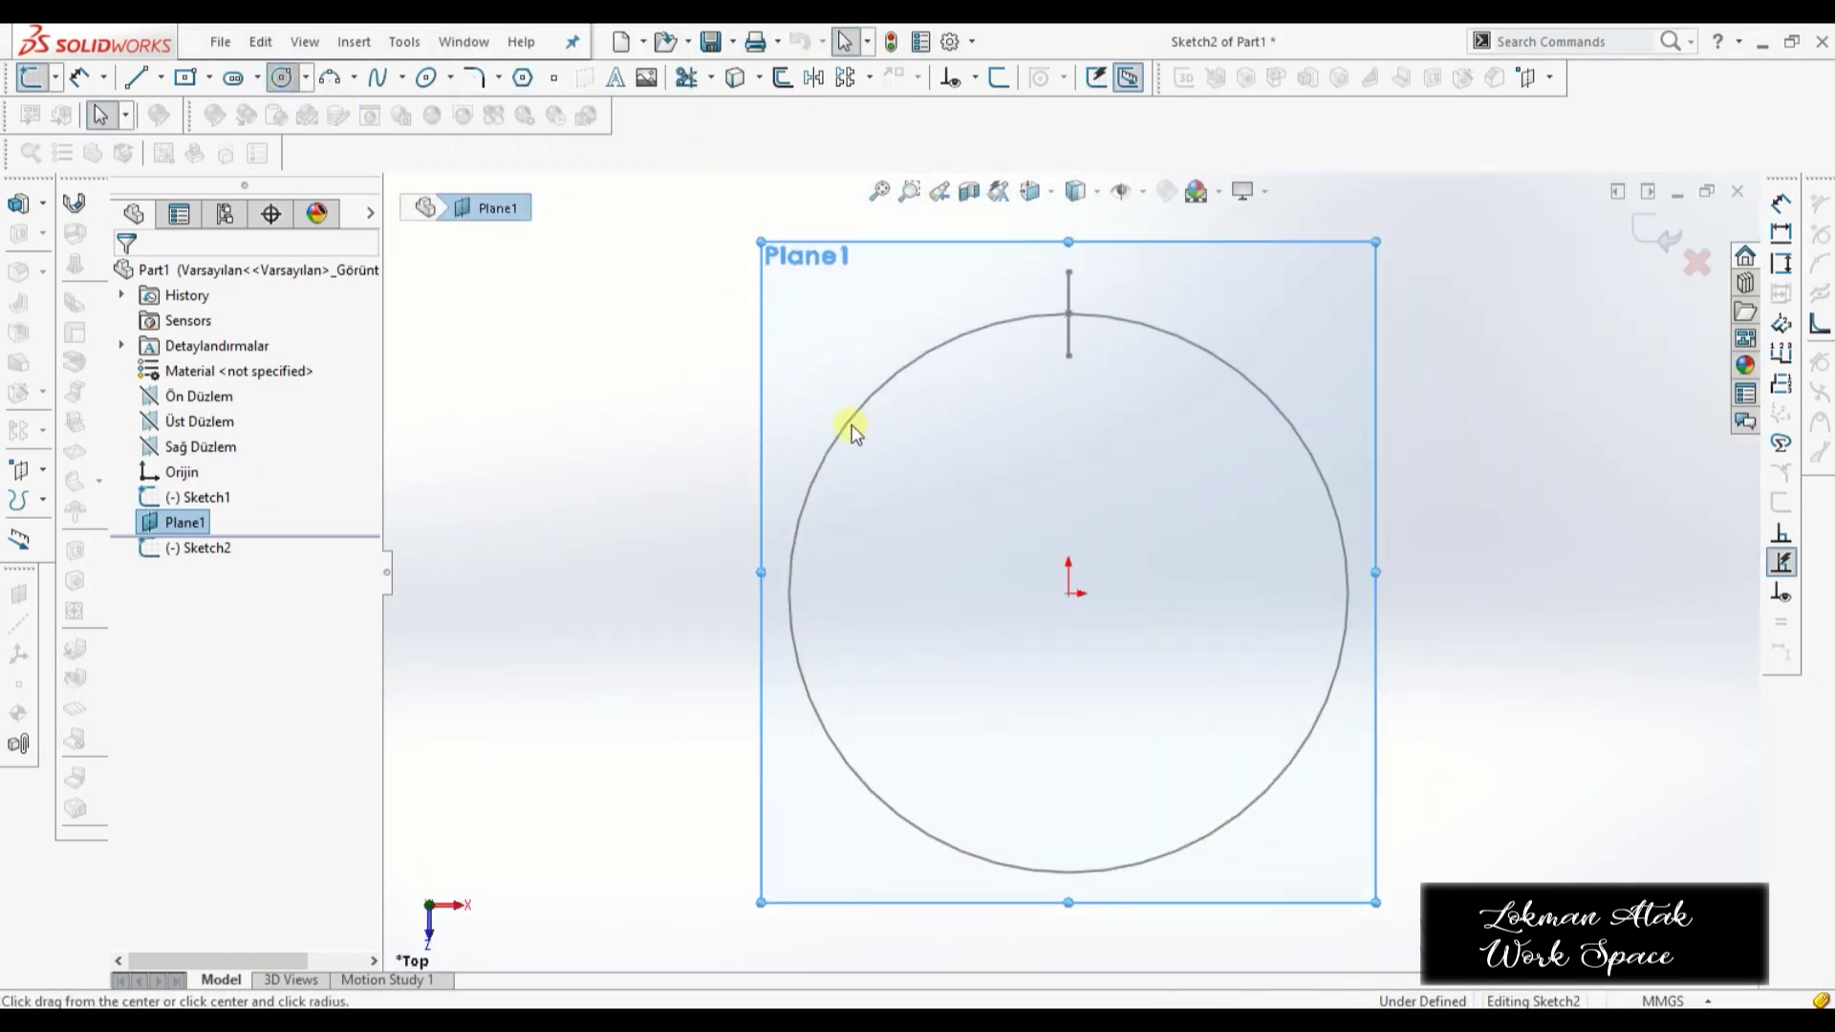
left_click(1069, 593)
left_click(1116, 709)
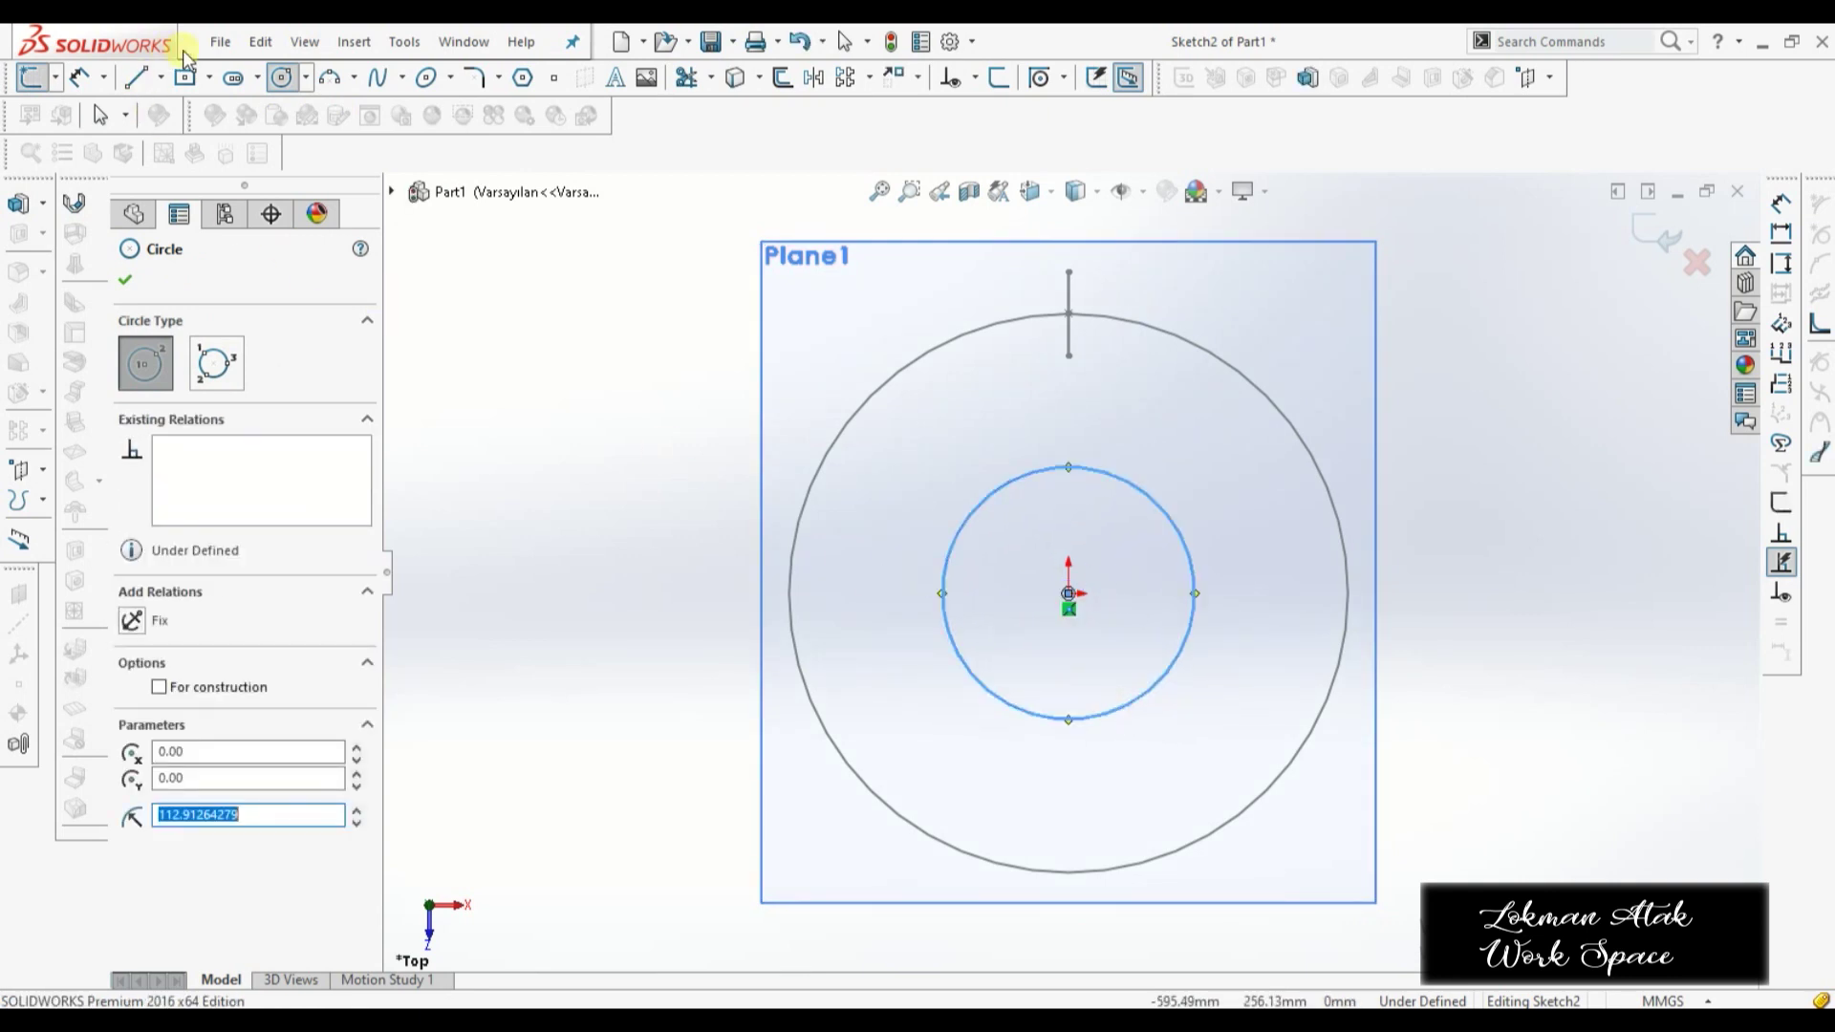
- Dimension the inner circle's diameter to 200 mm
left_click(81, 78)
left_click(1183, 504)
left_click(1202, 469)
type("200")
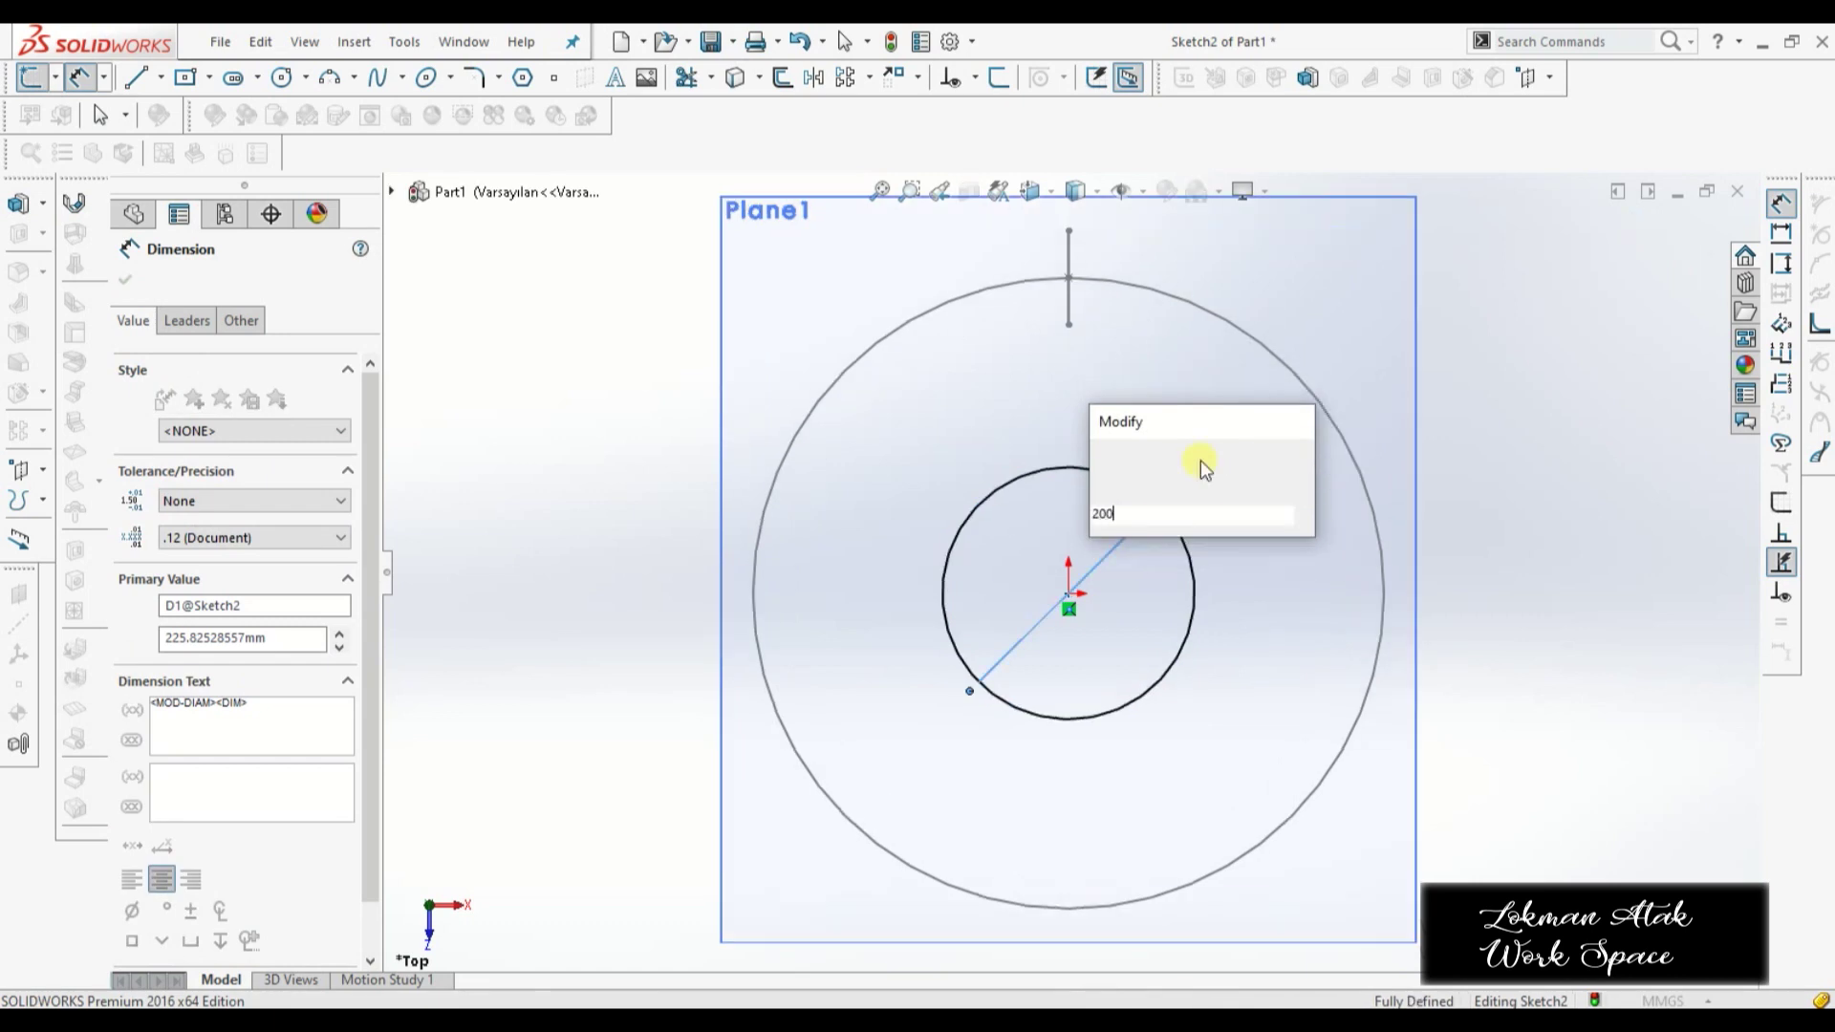
key("Return")
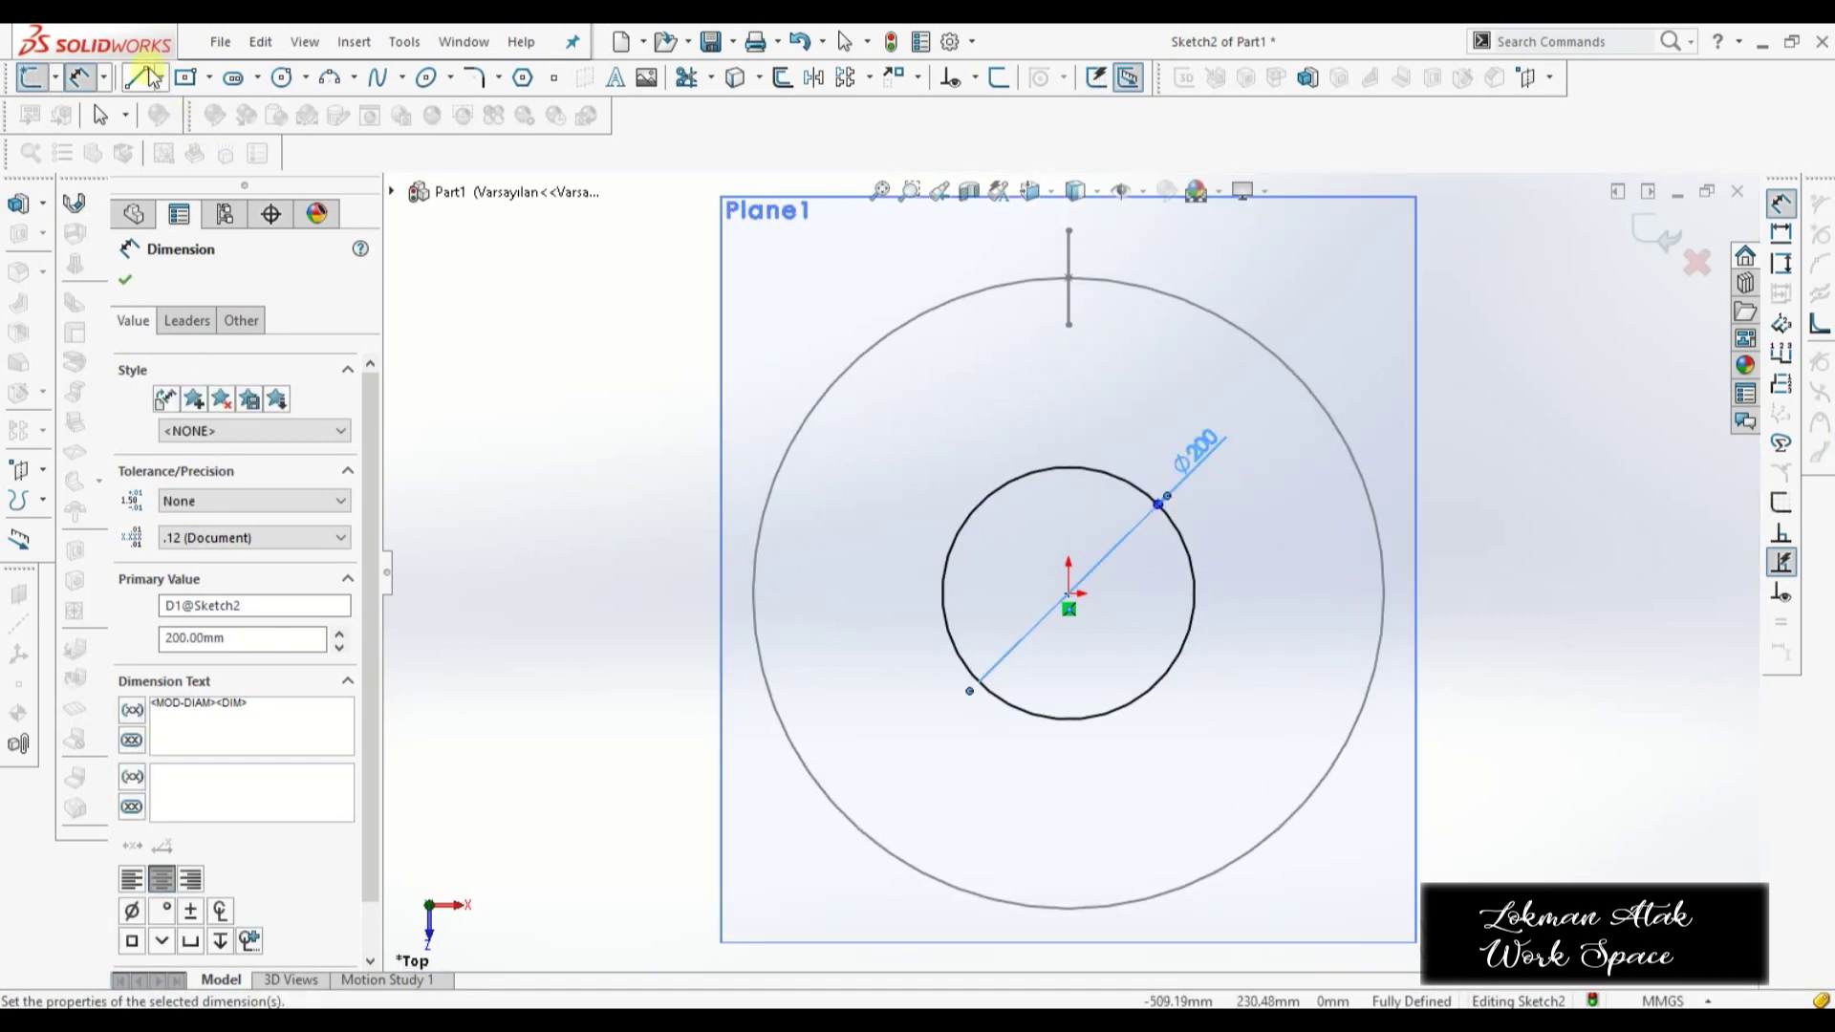
- Draw a small centre rectangle over the inner circle's top point
left_click(194, 84)
left_click(1068, 468)
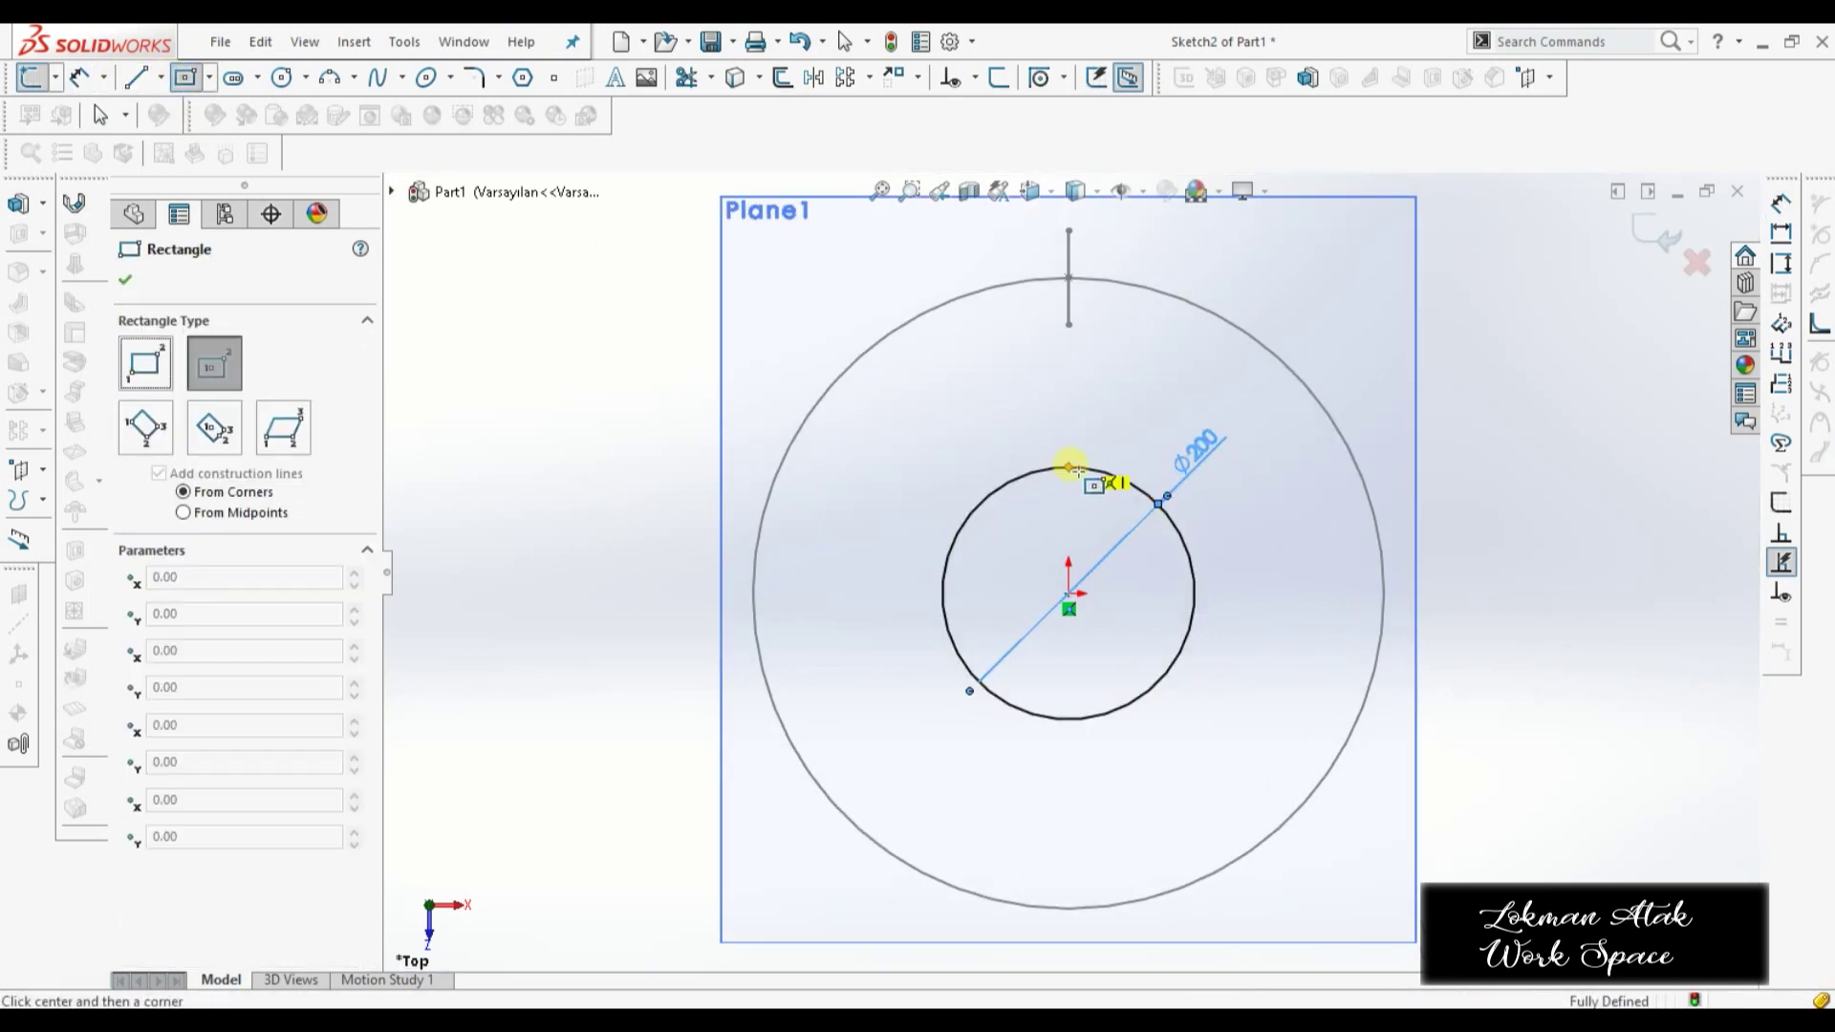
left_click(1090, 494)
scroll(1068, 440, "down", 3)
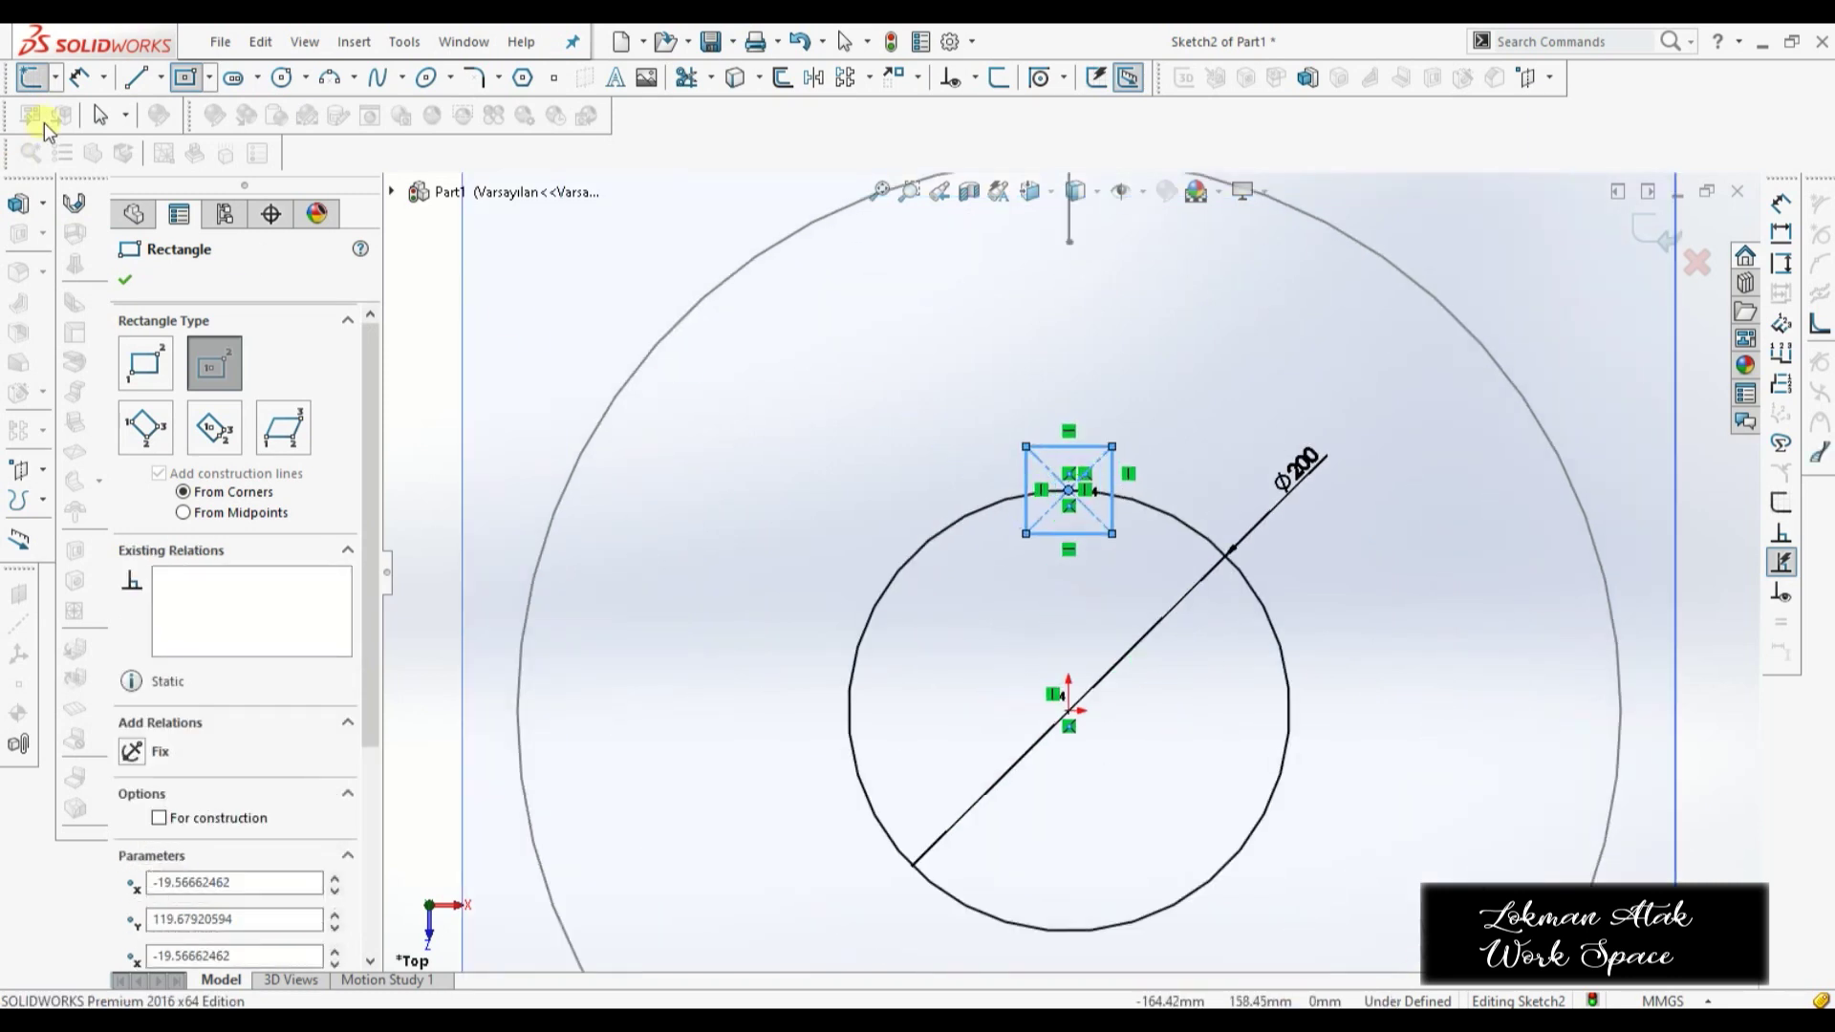
- Trim away the arc inside the rectangle, undoing a mistaken edge trim first
left_click(710, 77)
left_click(726, 115)
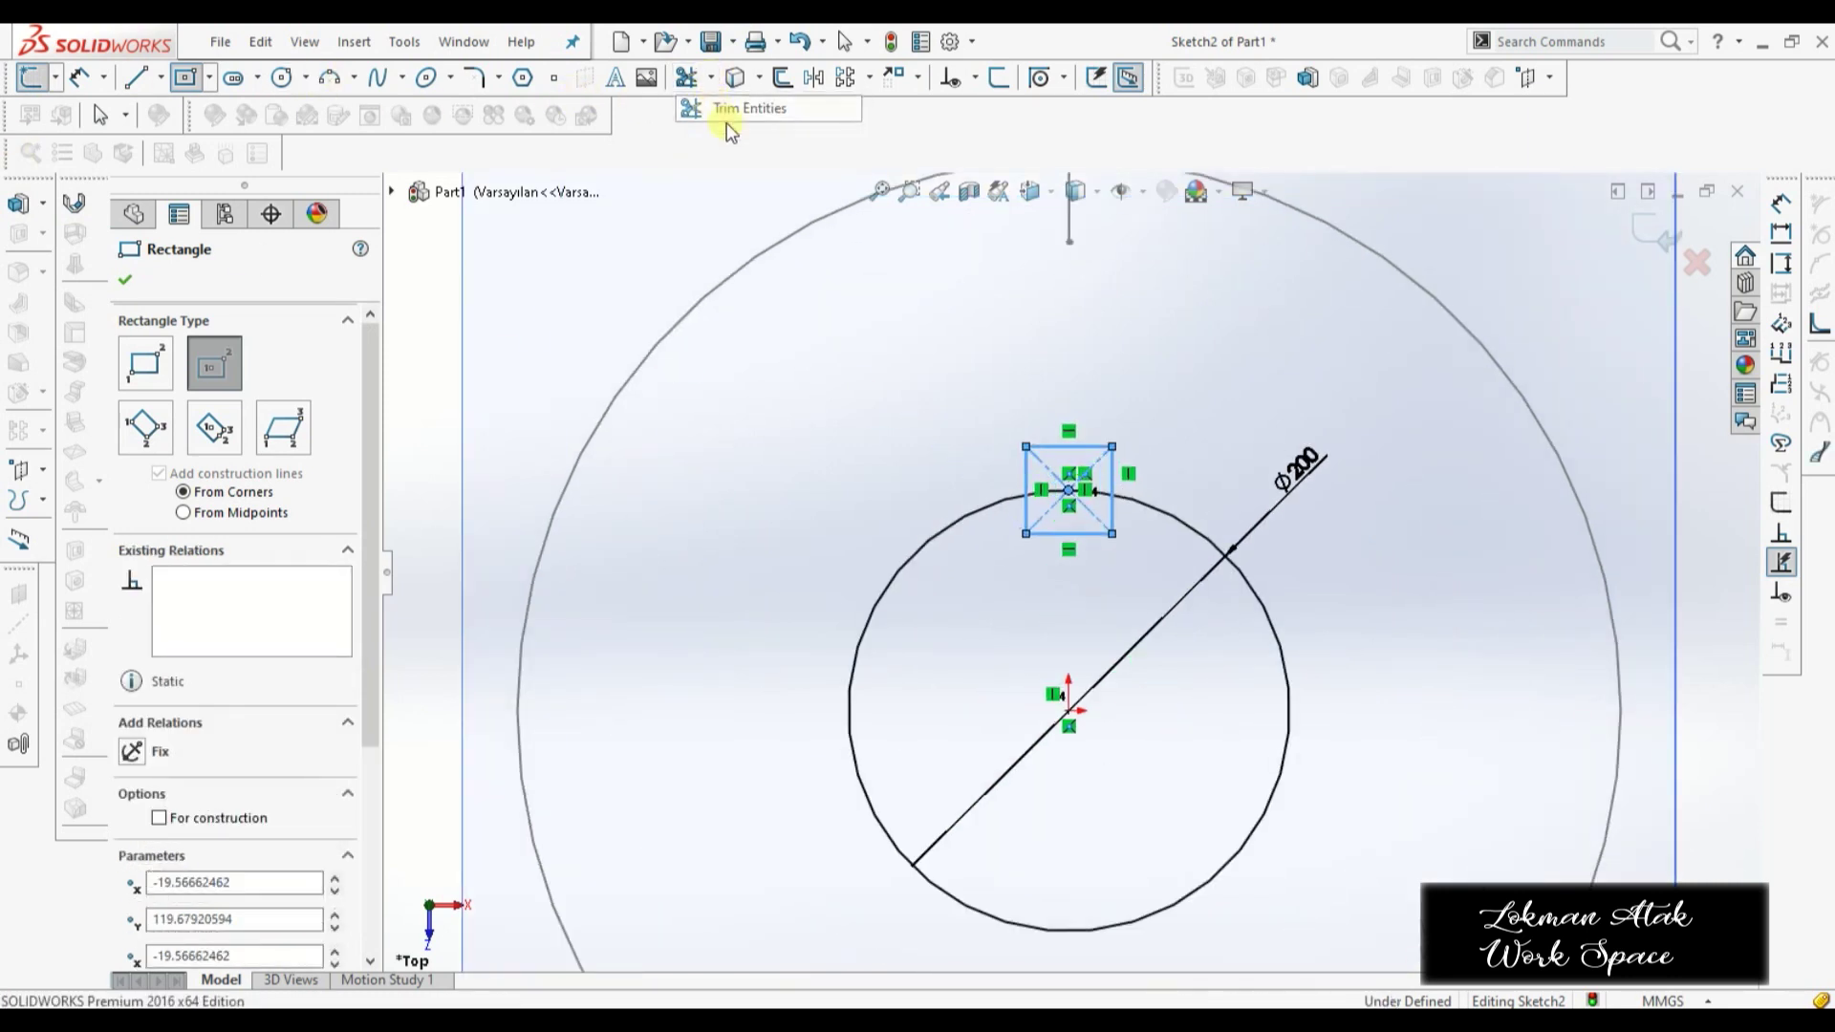
left_click(1111, 503)
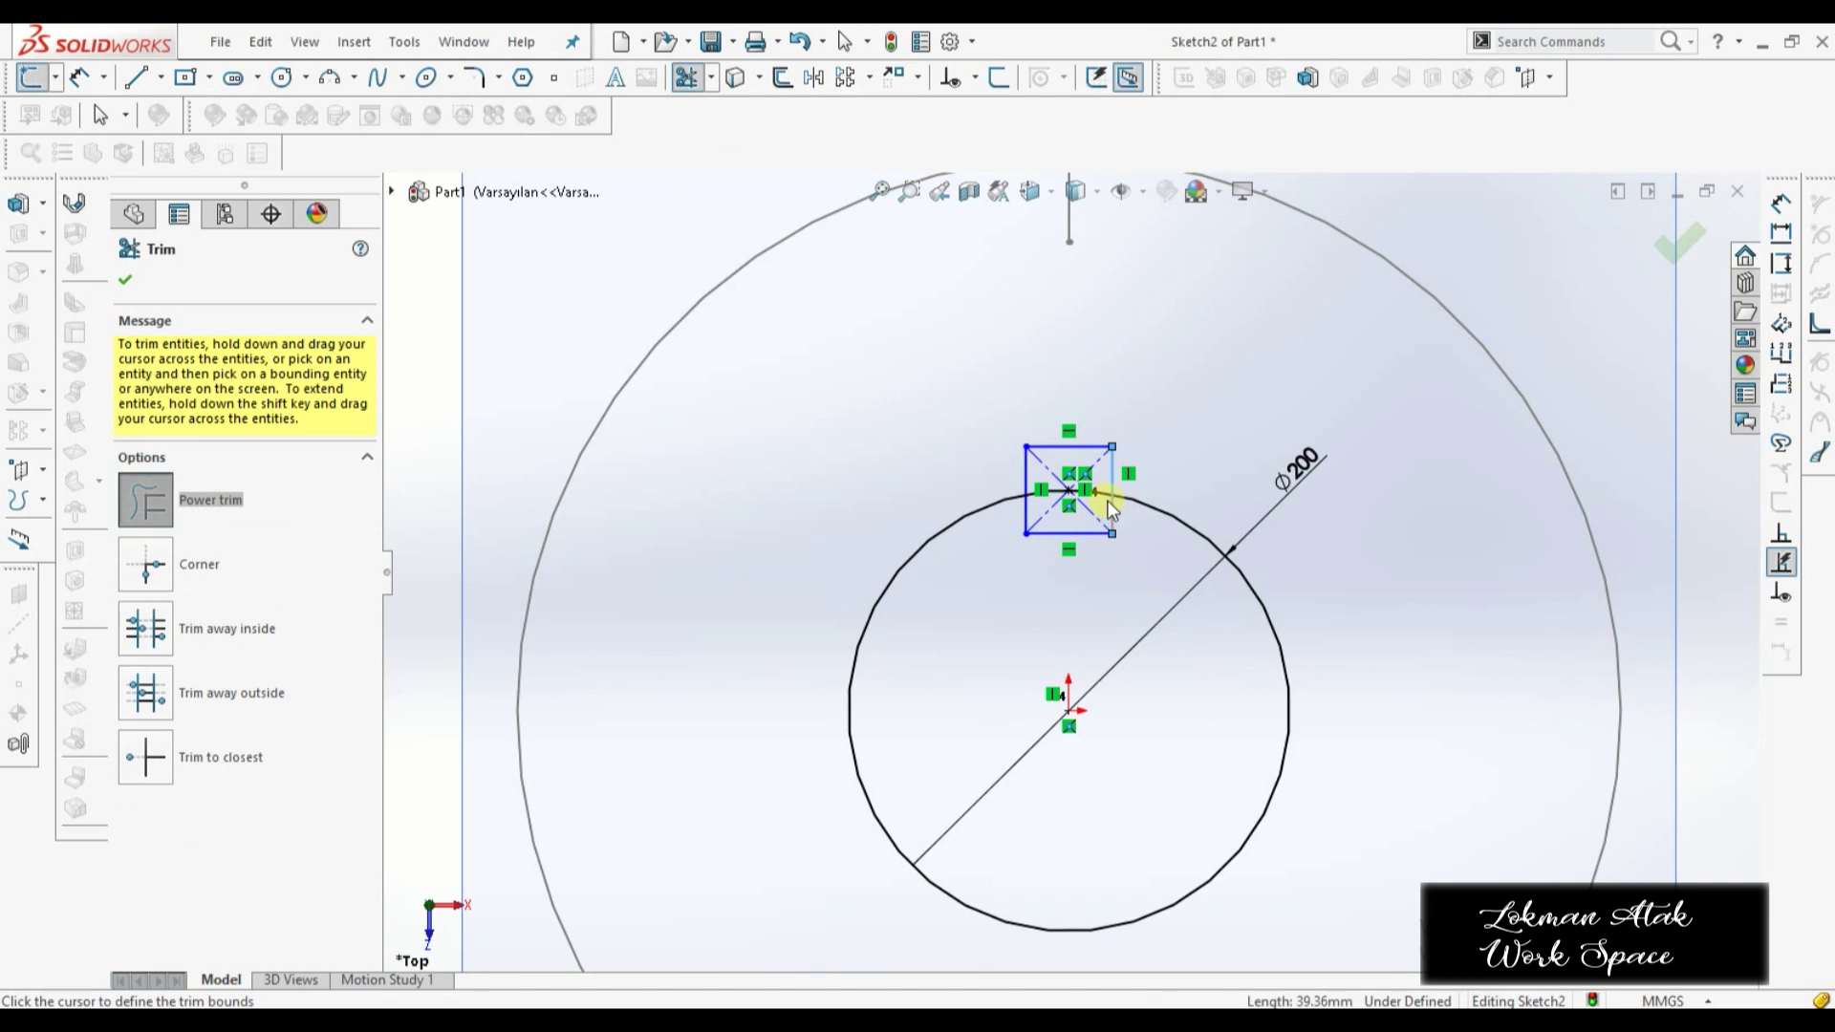
left_click(1108, 477)
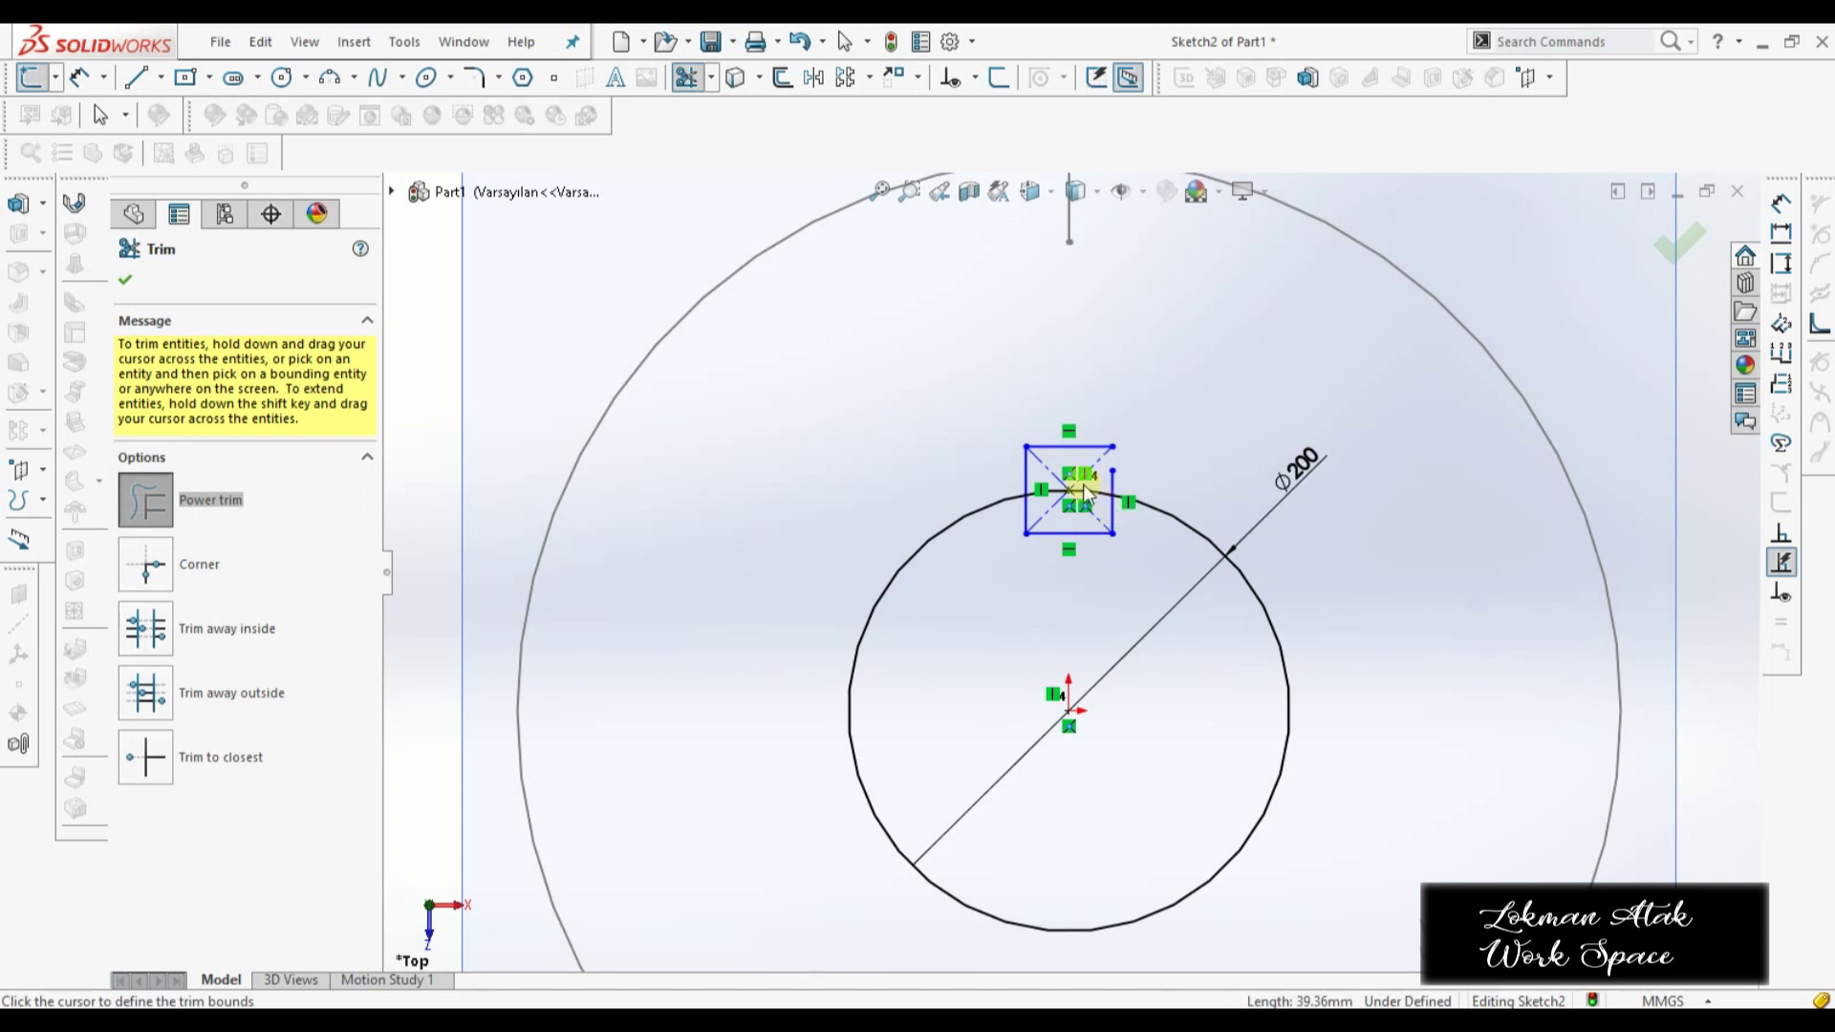
key("ctrl+z")
scroll(1106, 497, "down", 4)
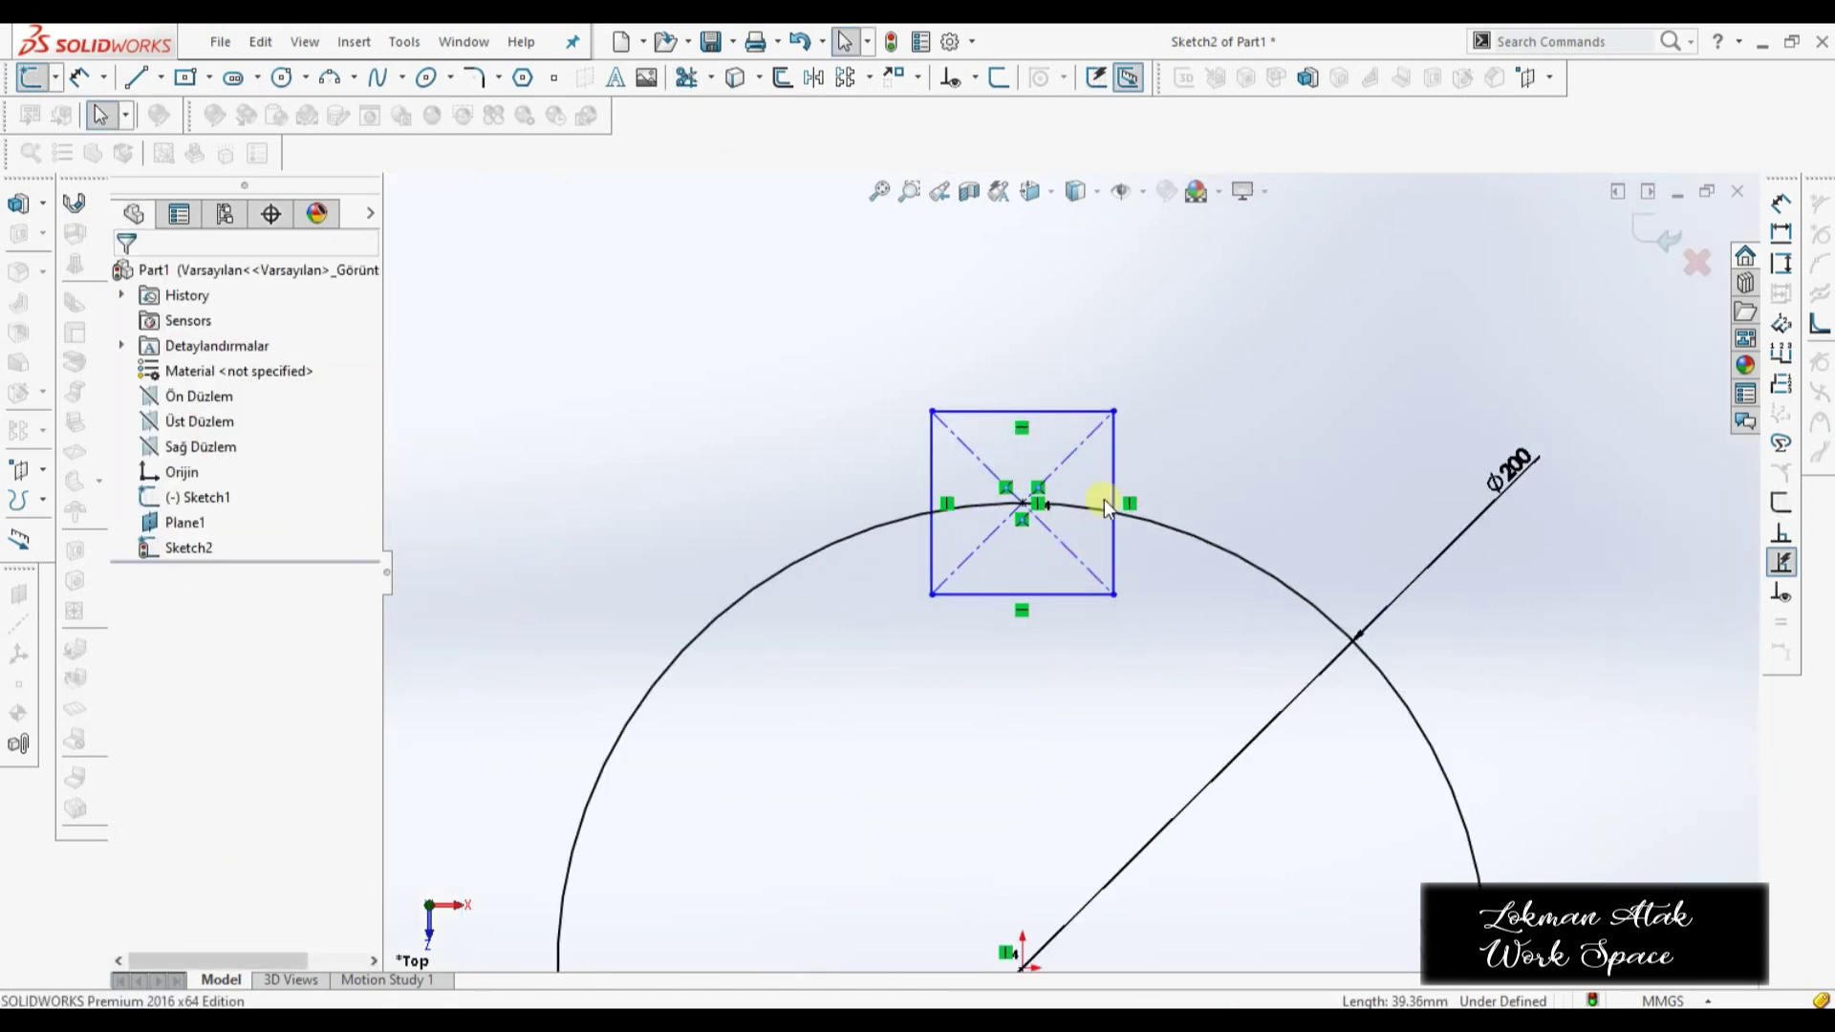
left_click(711, 77)
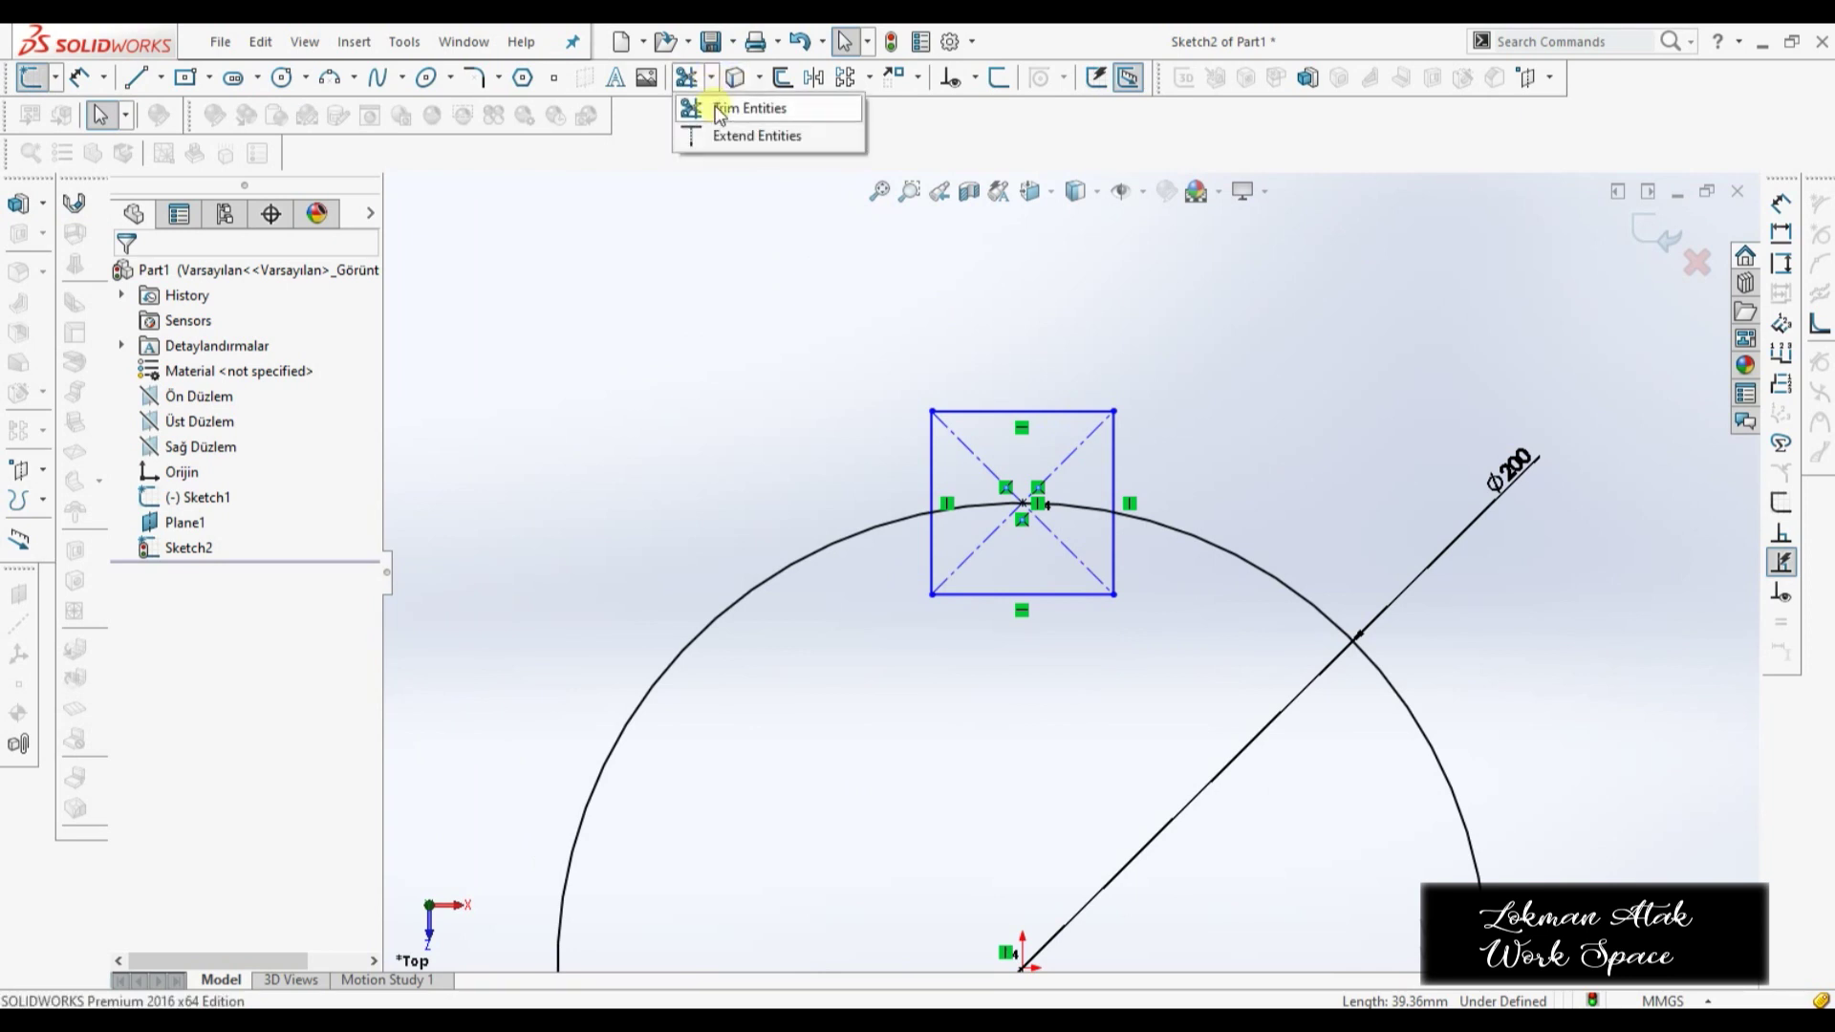
left_click(735, 103)
left_click_drag(1078, 511, 1098, 520)
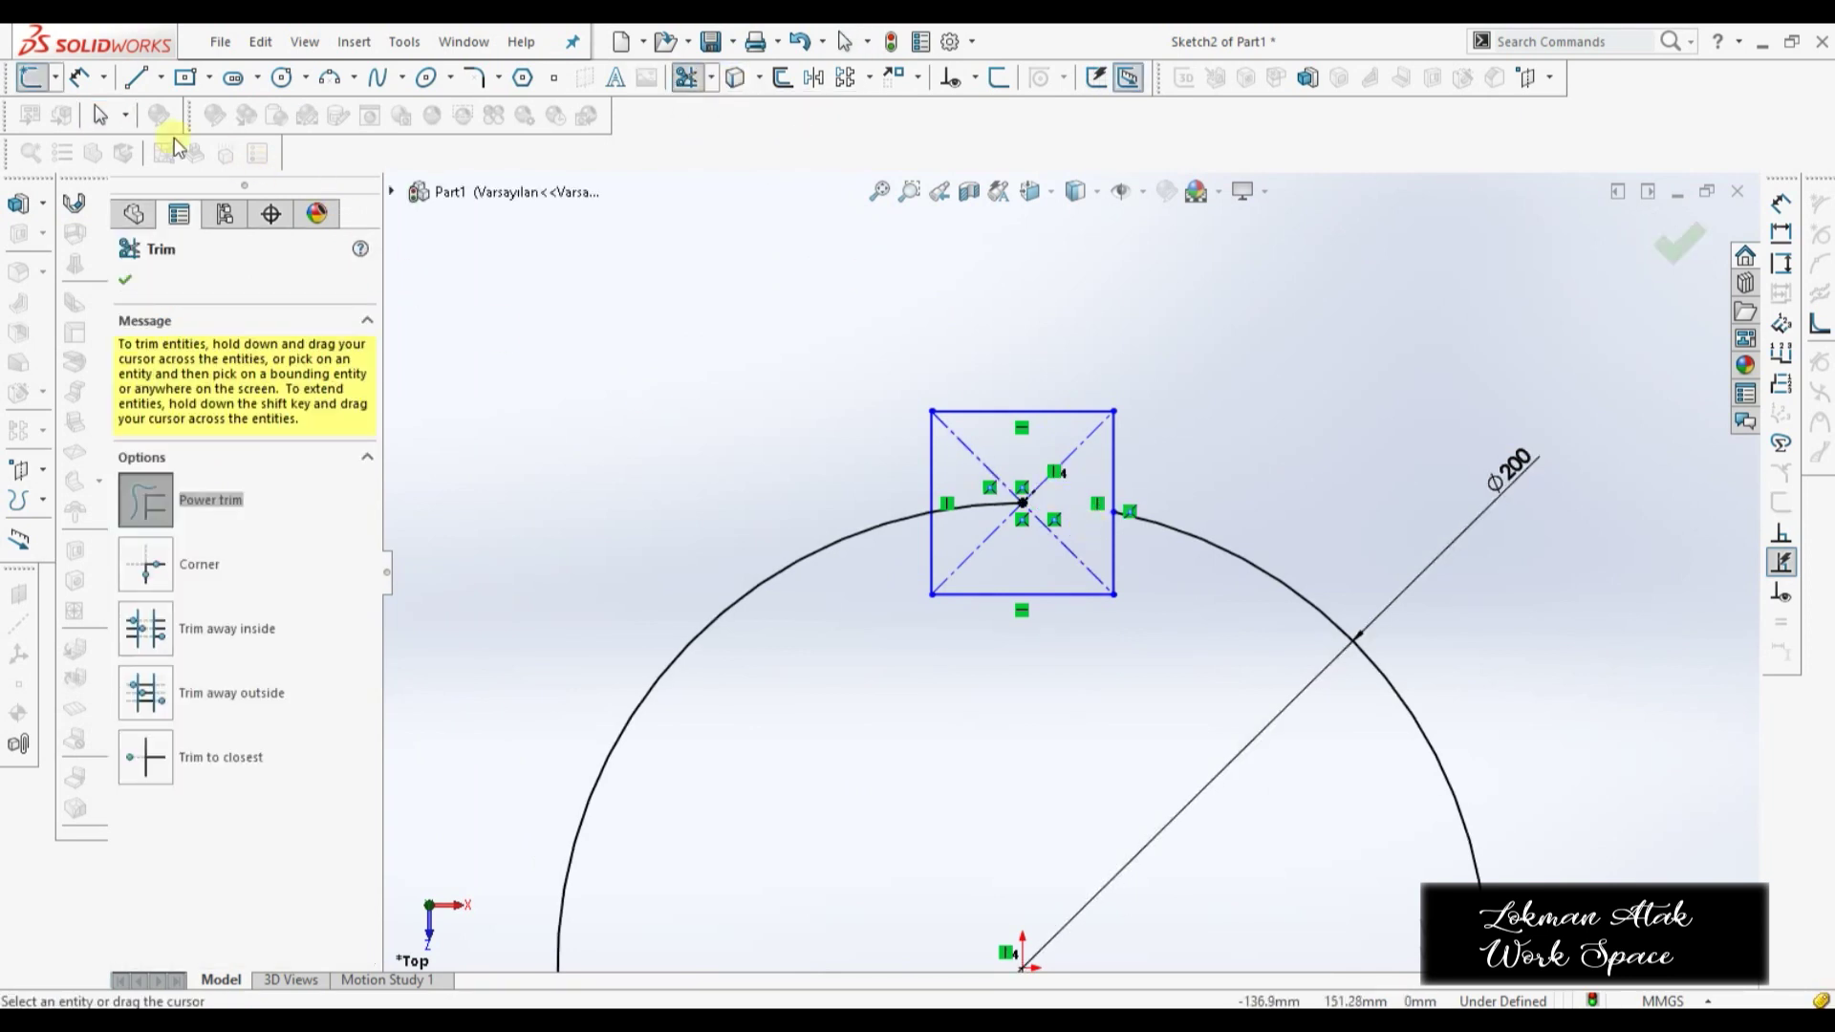
key("Escape")
- Dimension the rectangle's width to 0.10 mm
left_click(80, 76)
left_click(1041, 411)
left_click(1038, 355)
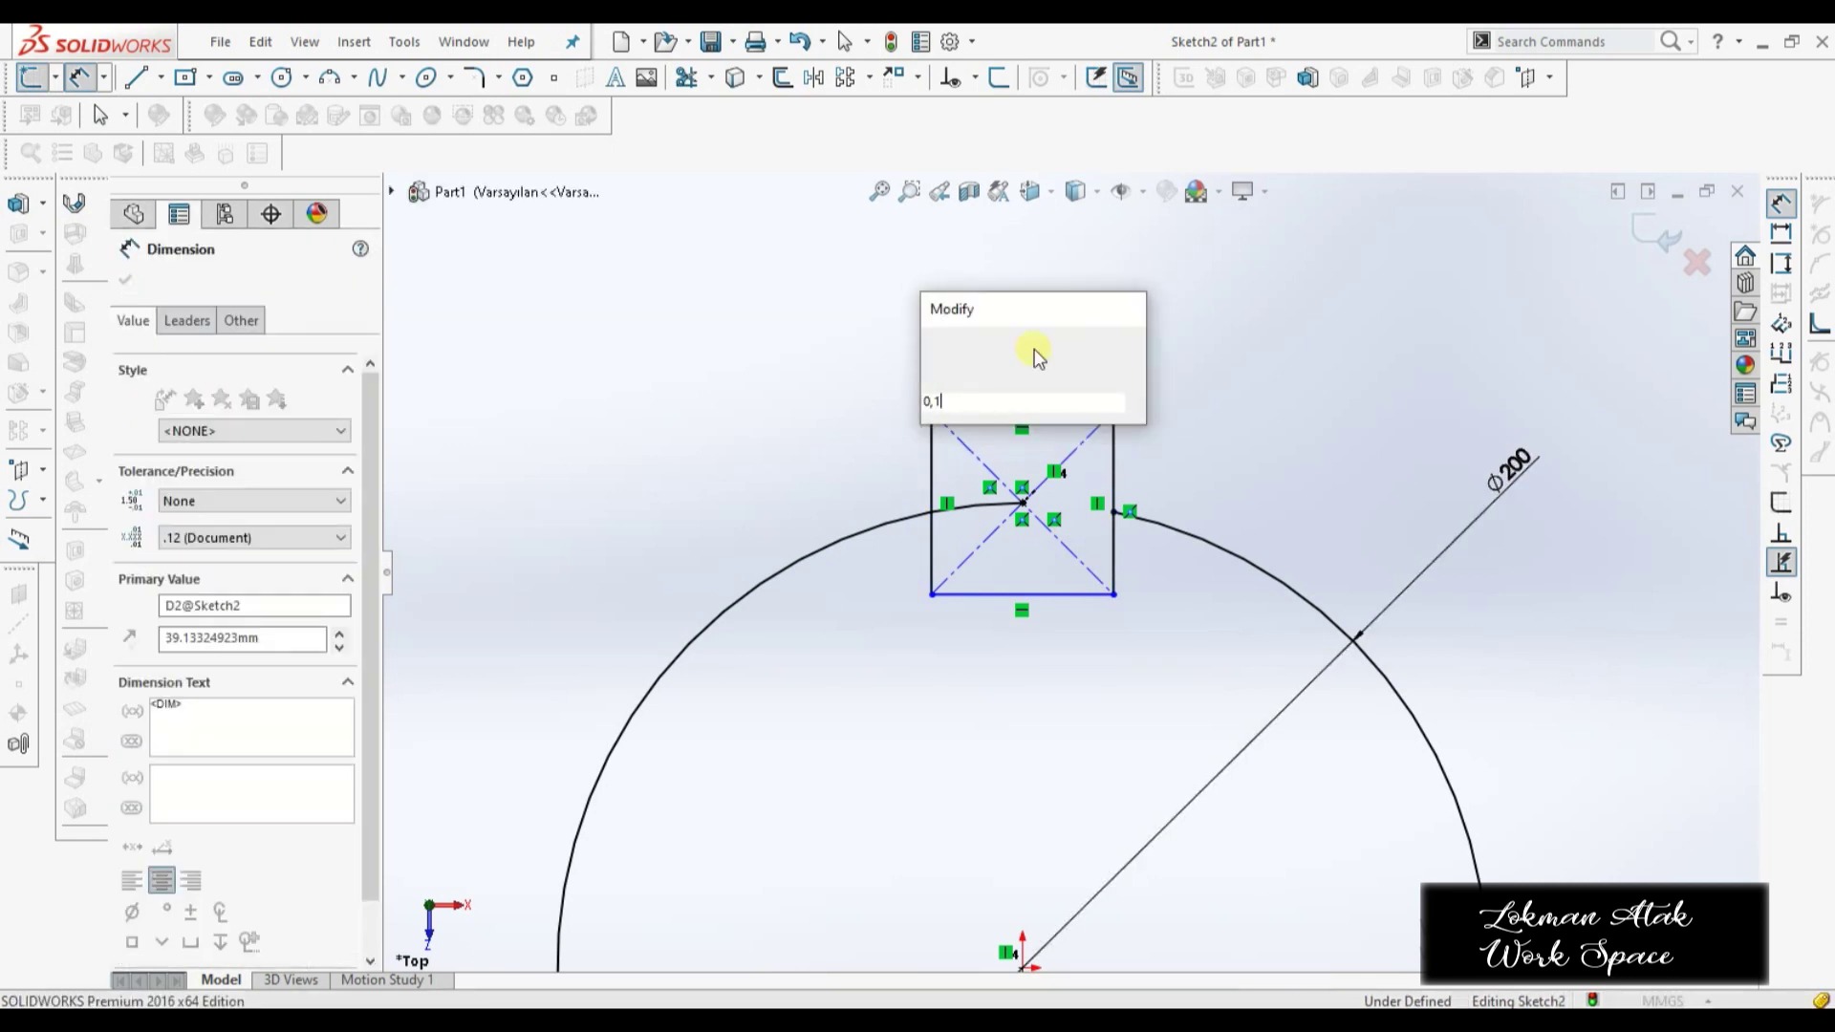
key("Return")
key("Escape")
- Delete the helper rectangle and exit Sketch2
scroll(1056, 586, "up", 3)
left_click_drag(951, 399, 1108, 664)
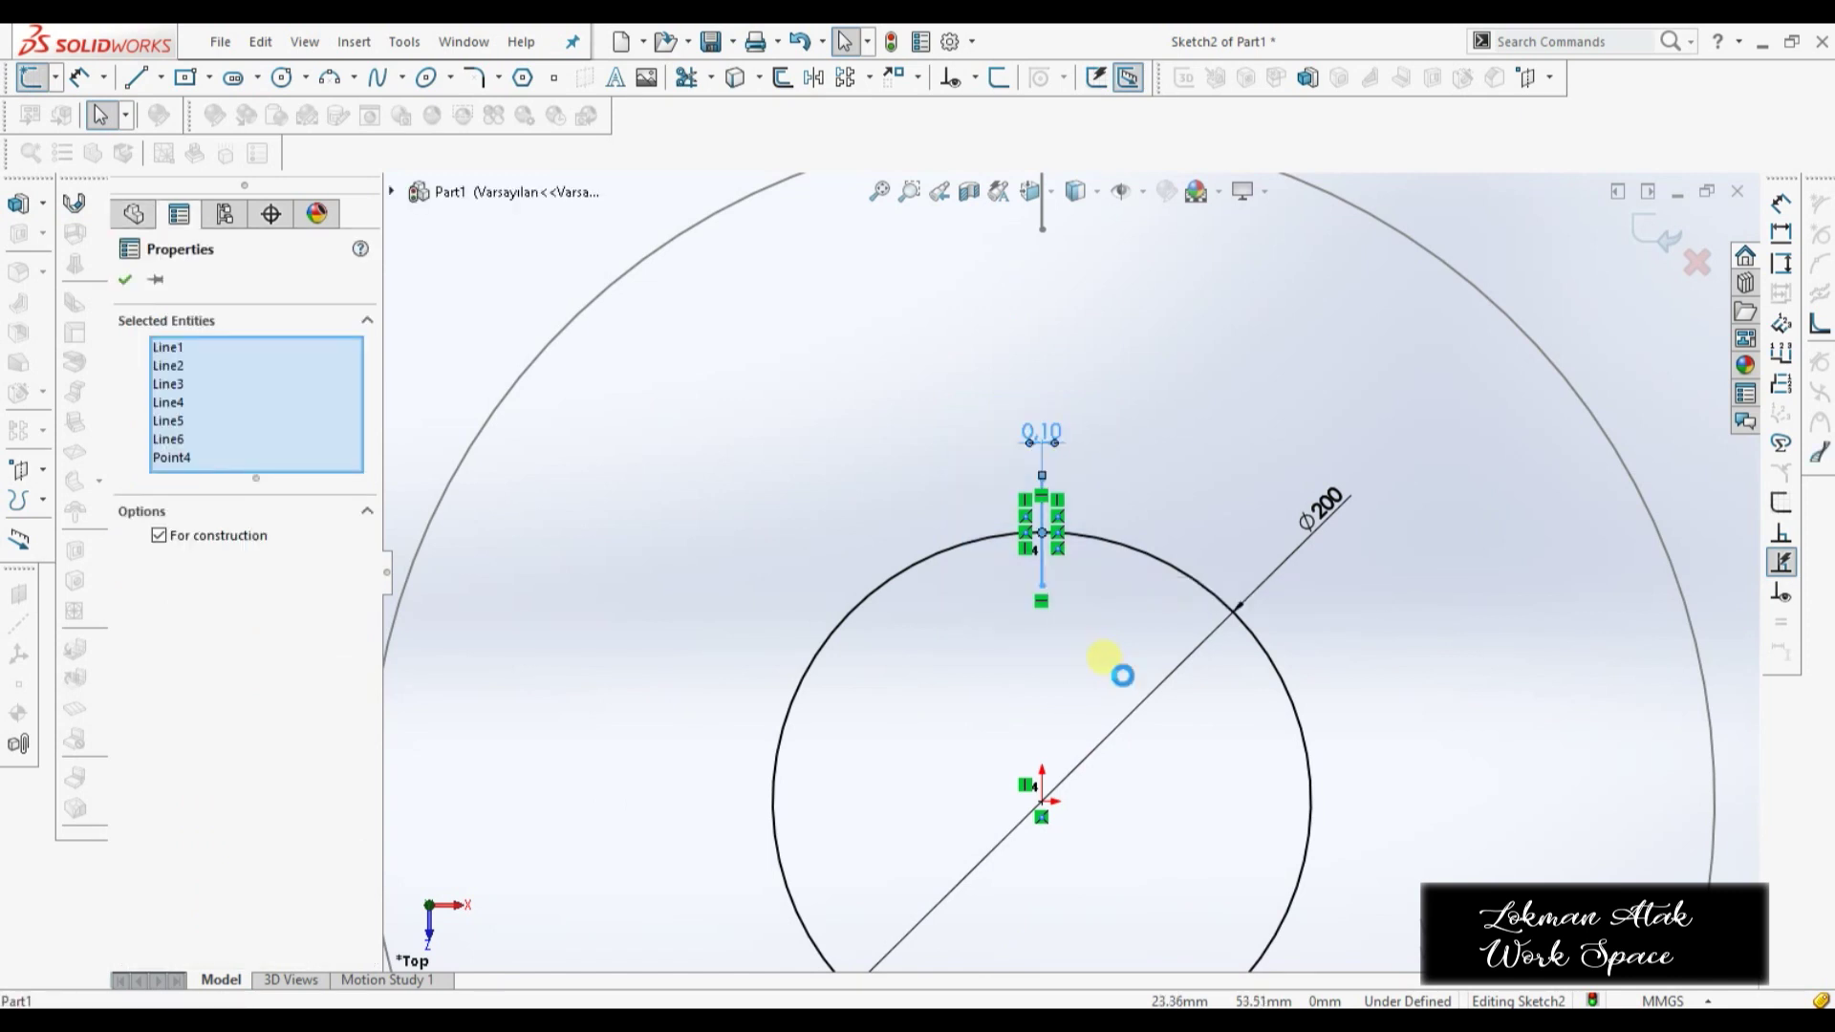
key("Delete")
left_click(1654, 233)
- Delete the leftover rectangle lines at Sketch1's gap, then orbit to view both circles
left_click(199, 497)
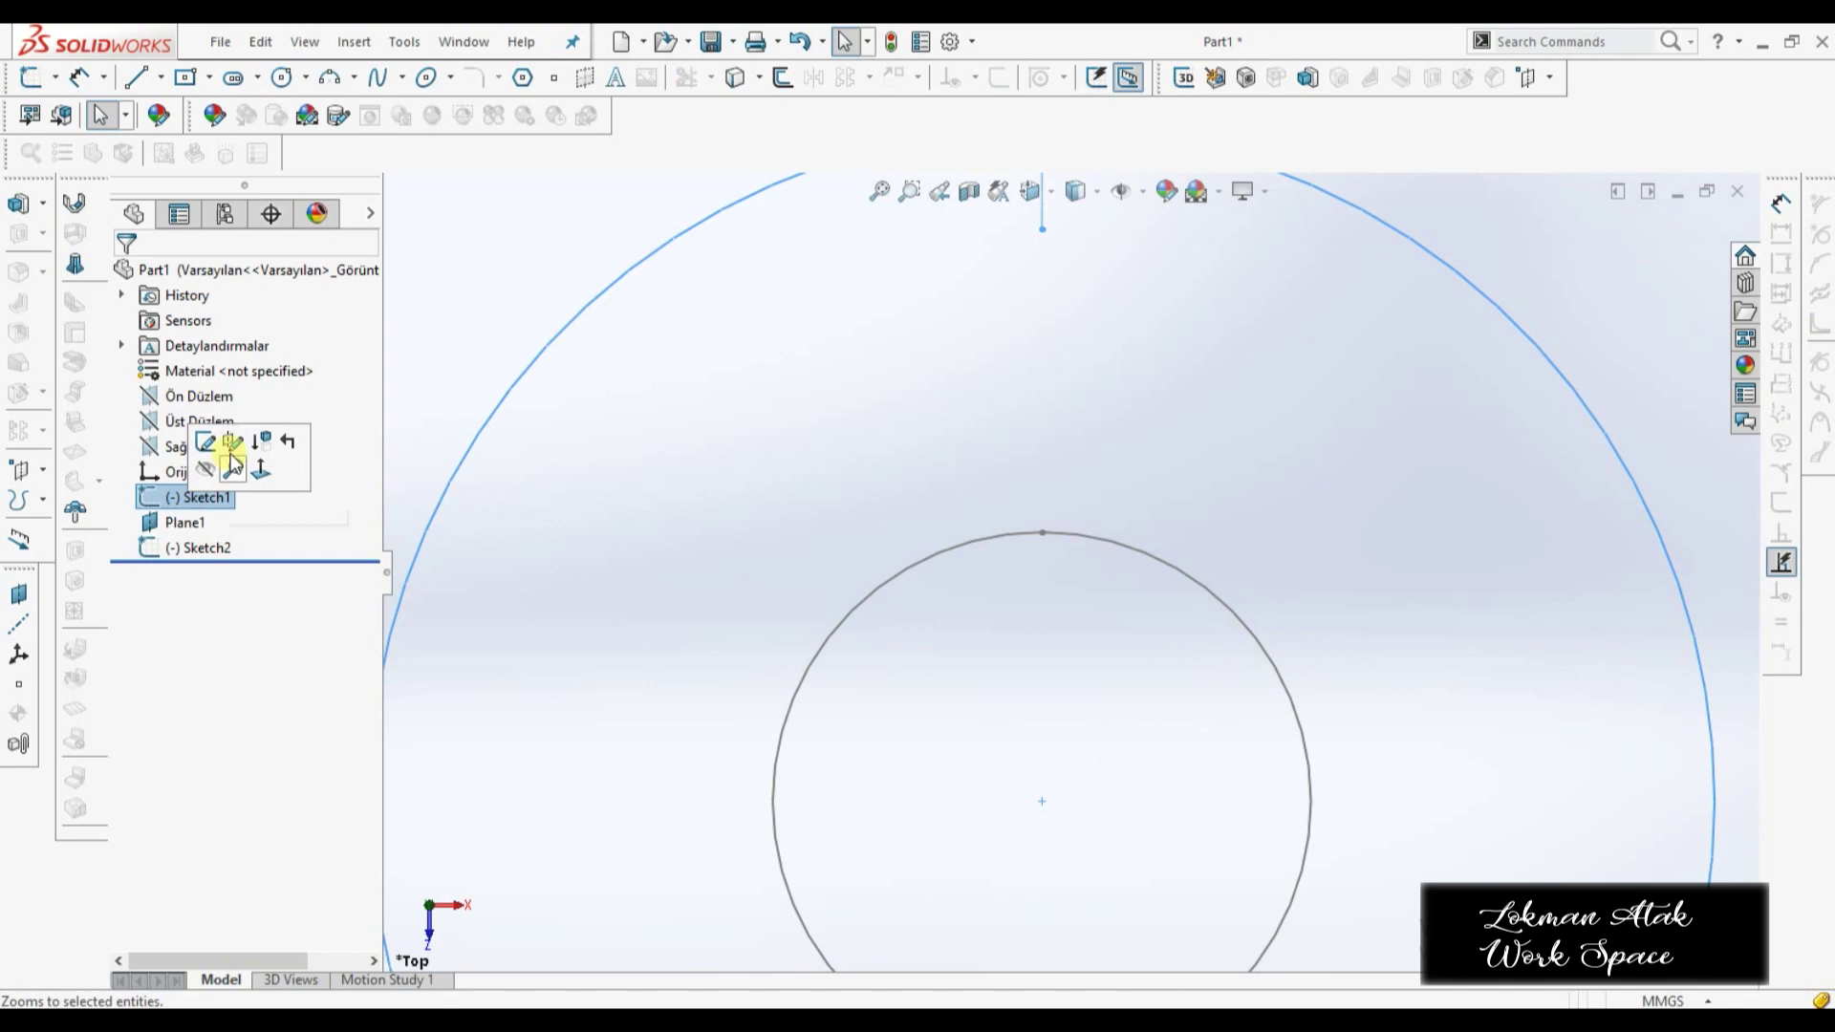
scroll(1065, 520, "up", 3)
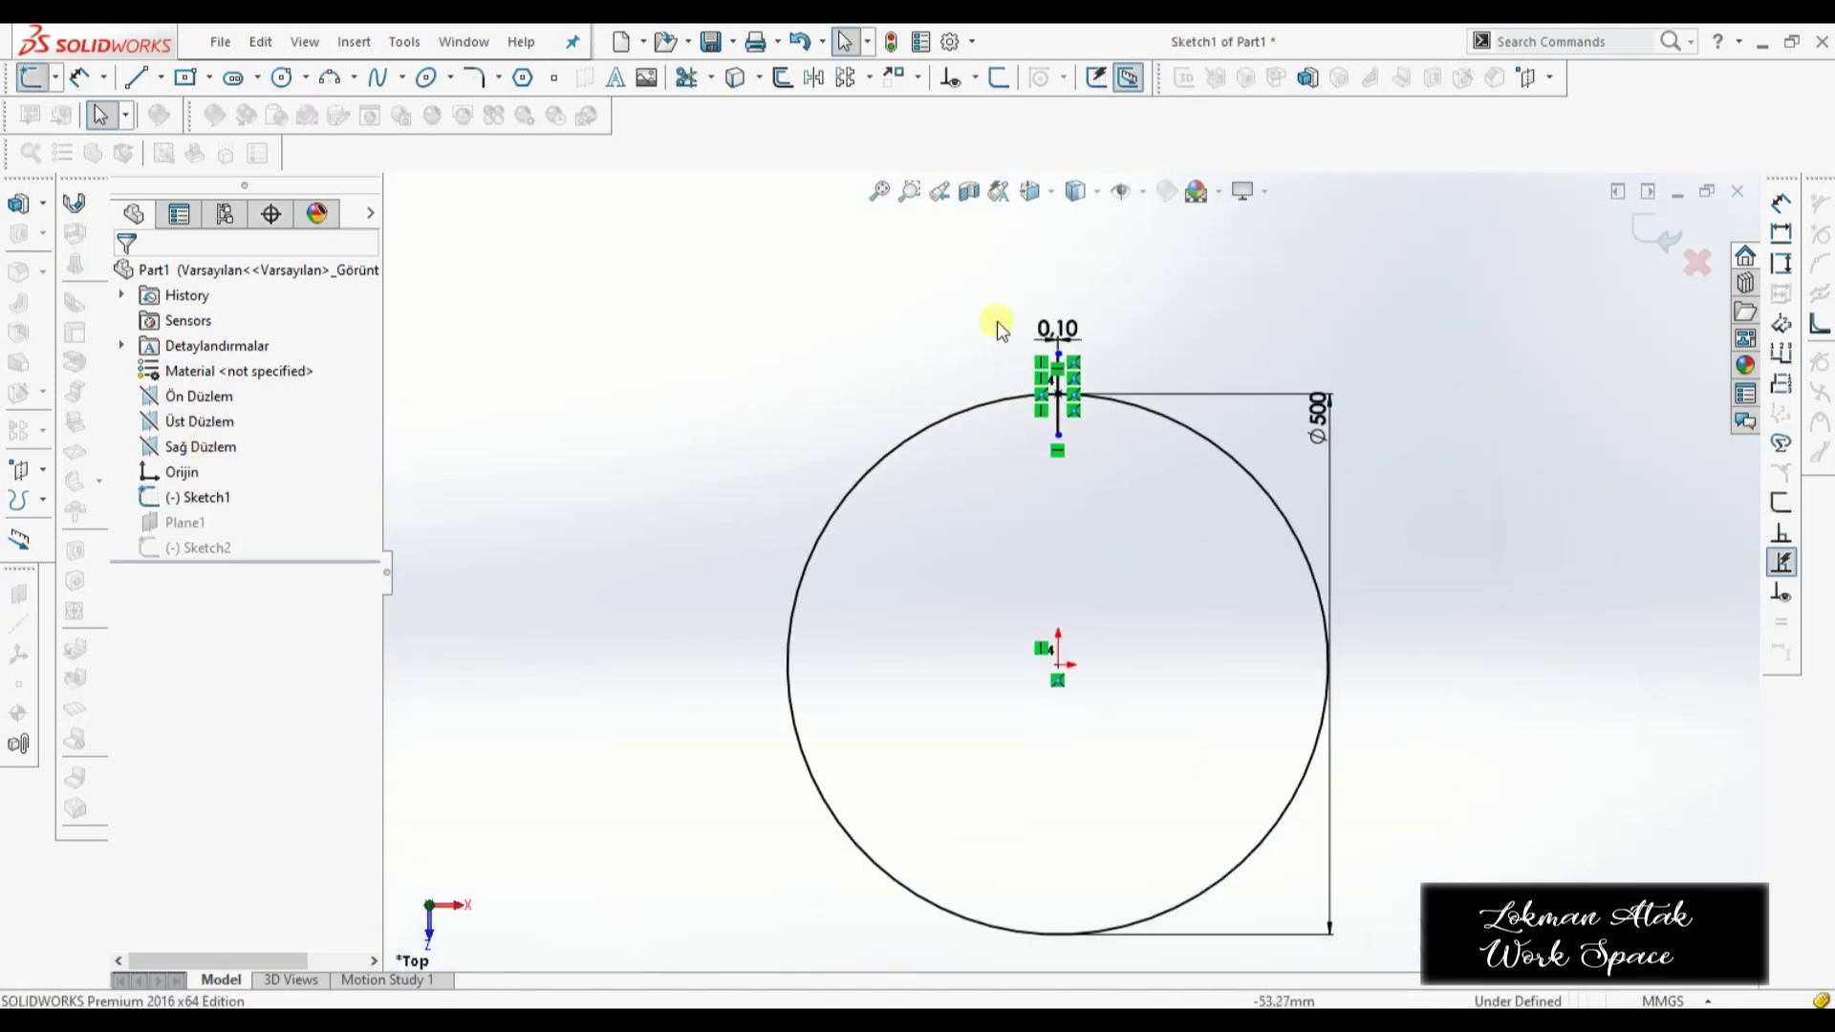
left_click_drag(981, 279, 1184, 521)
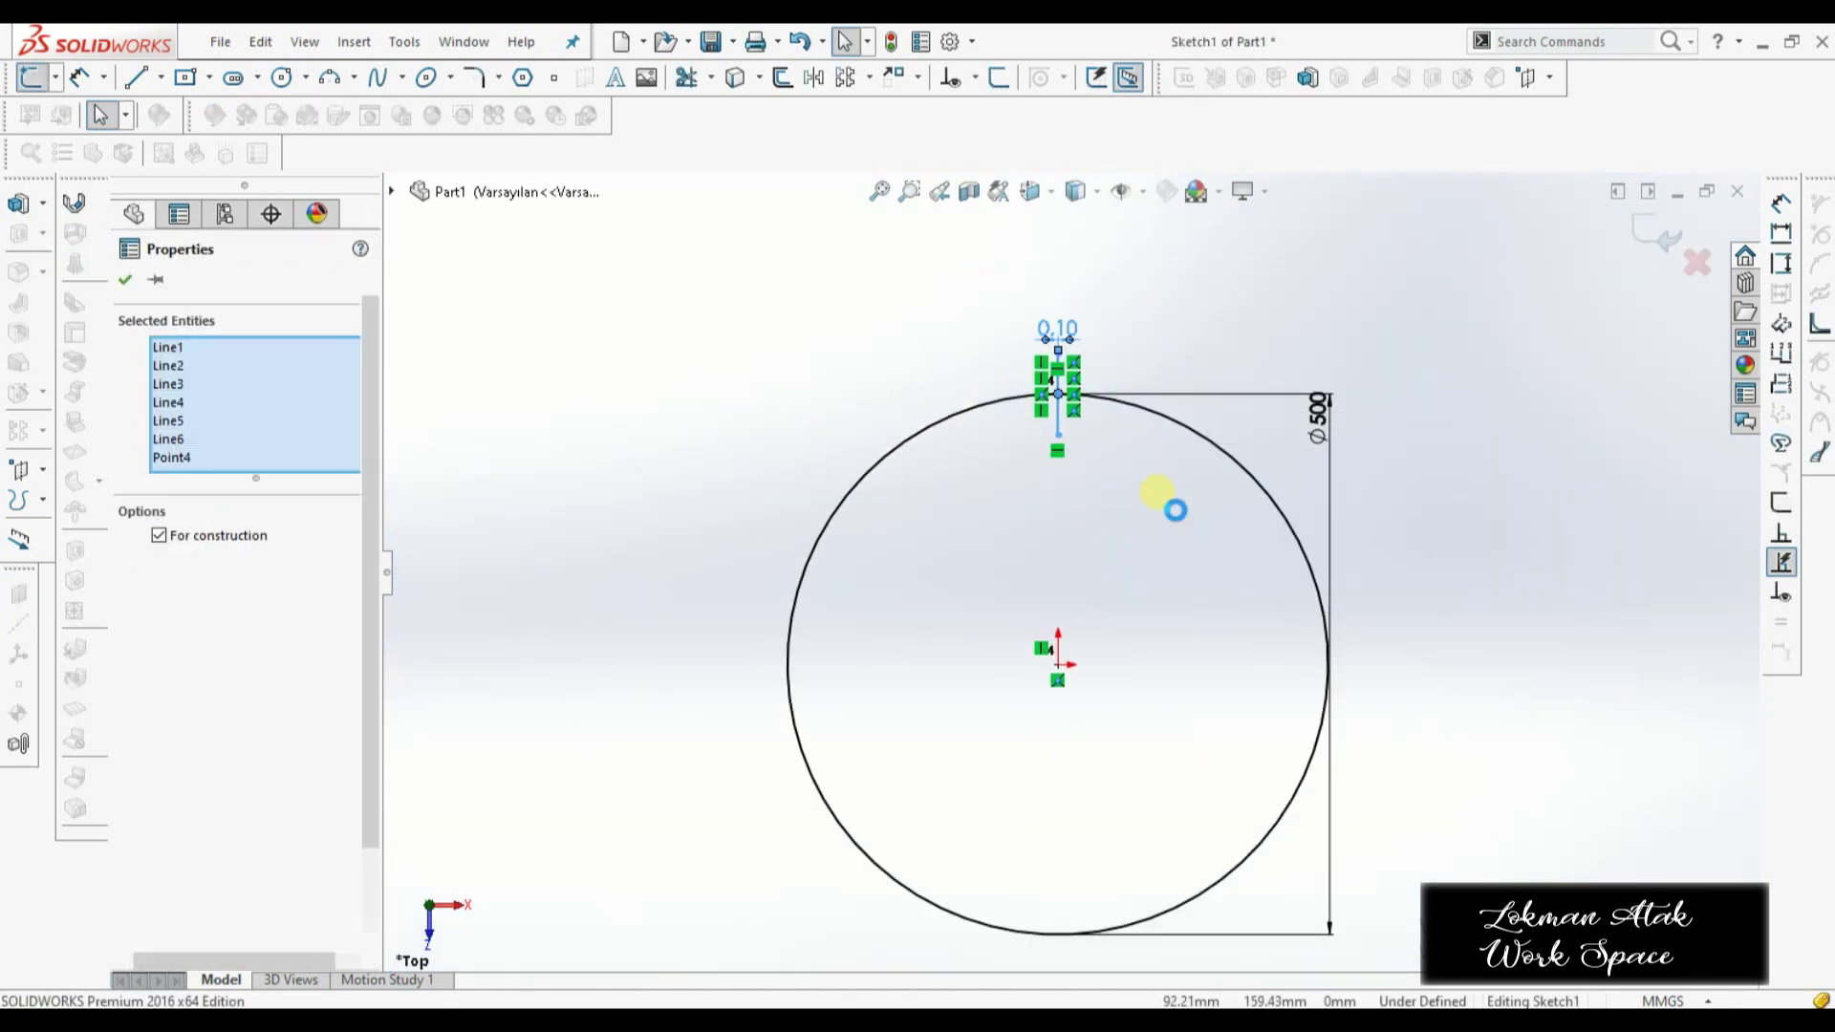
key("Delete")
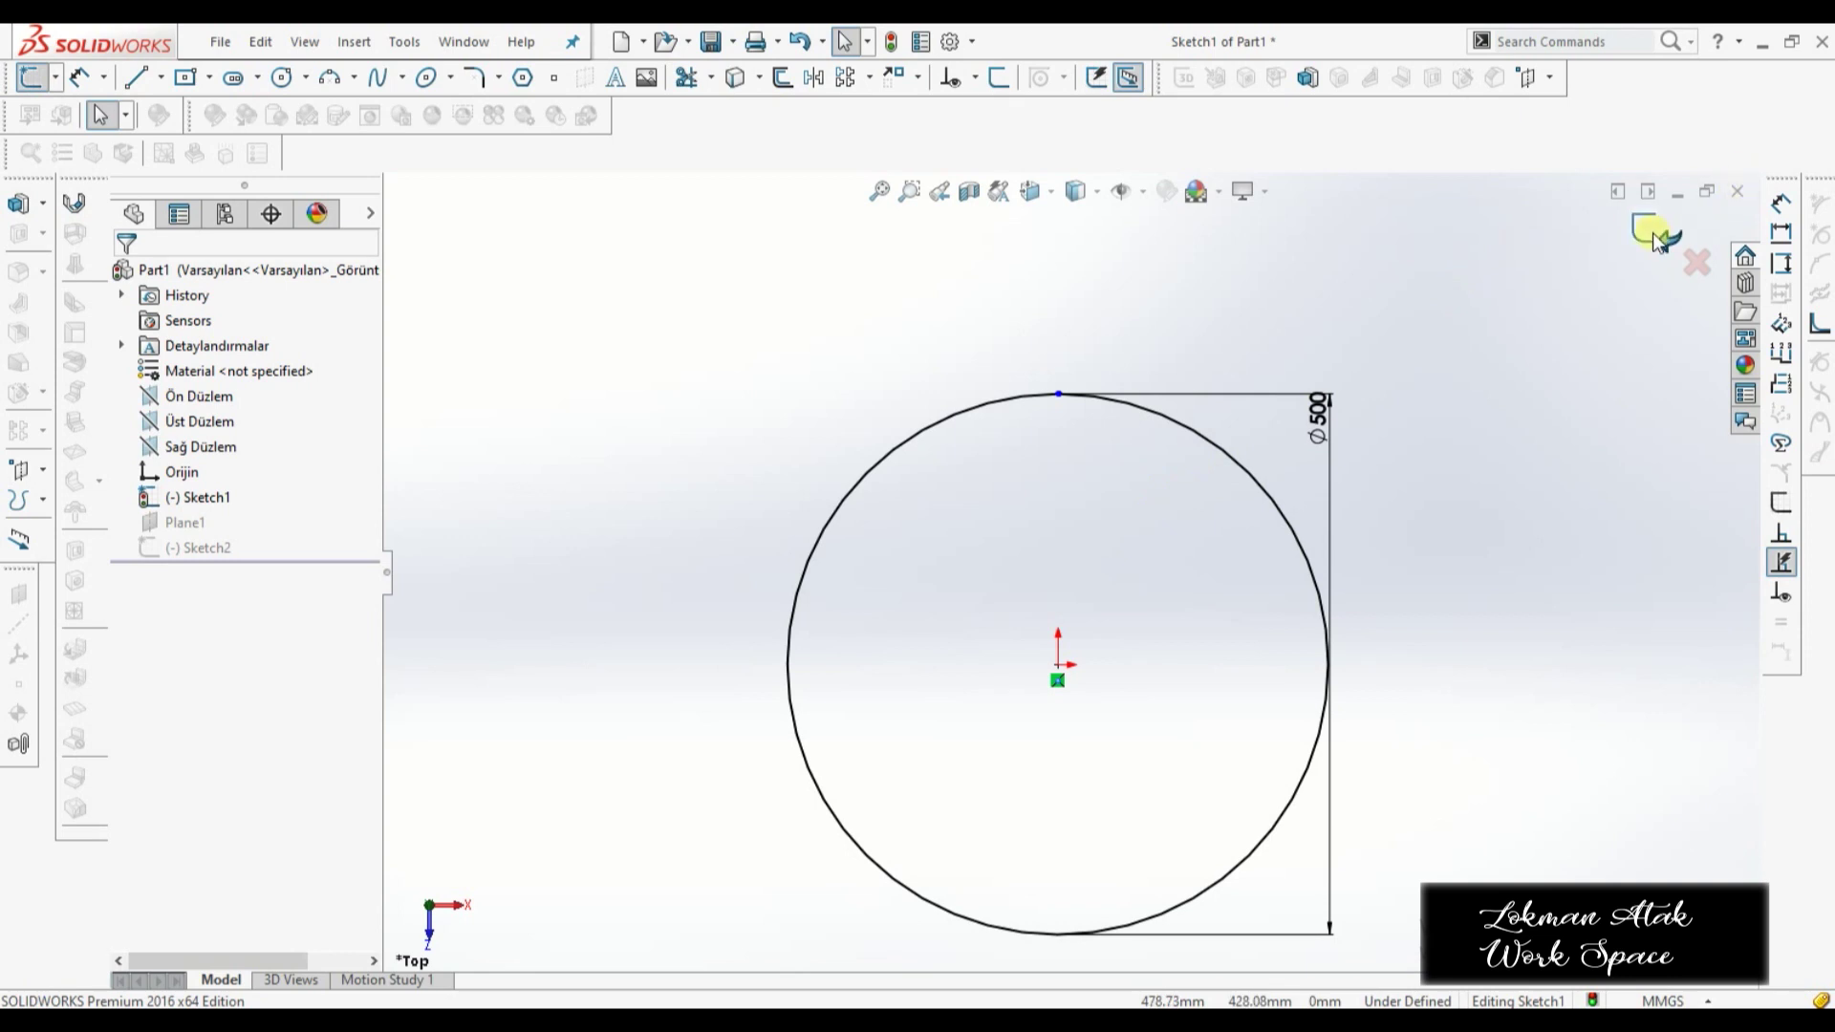
left_click(1667, 245)
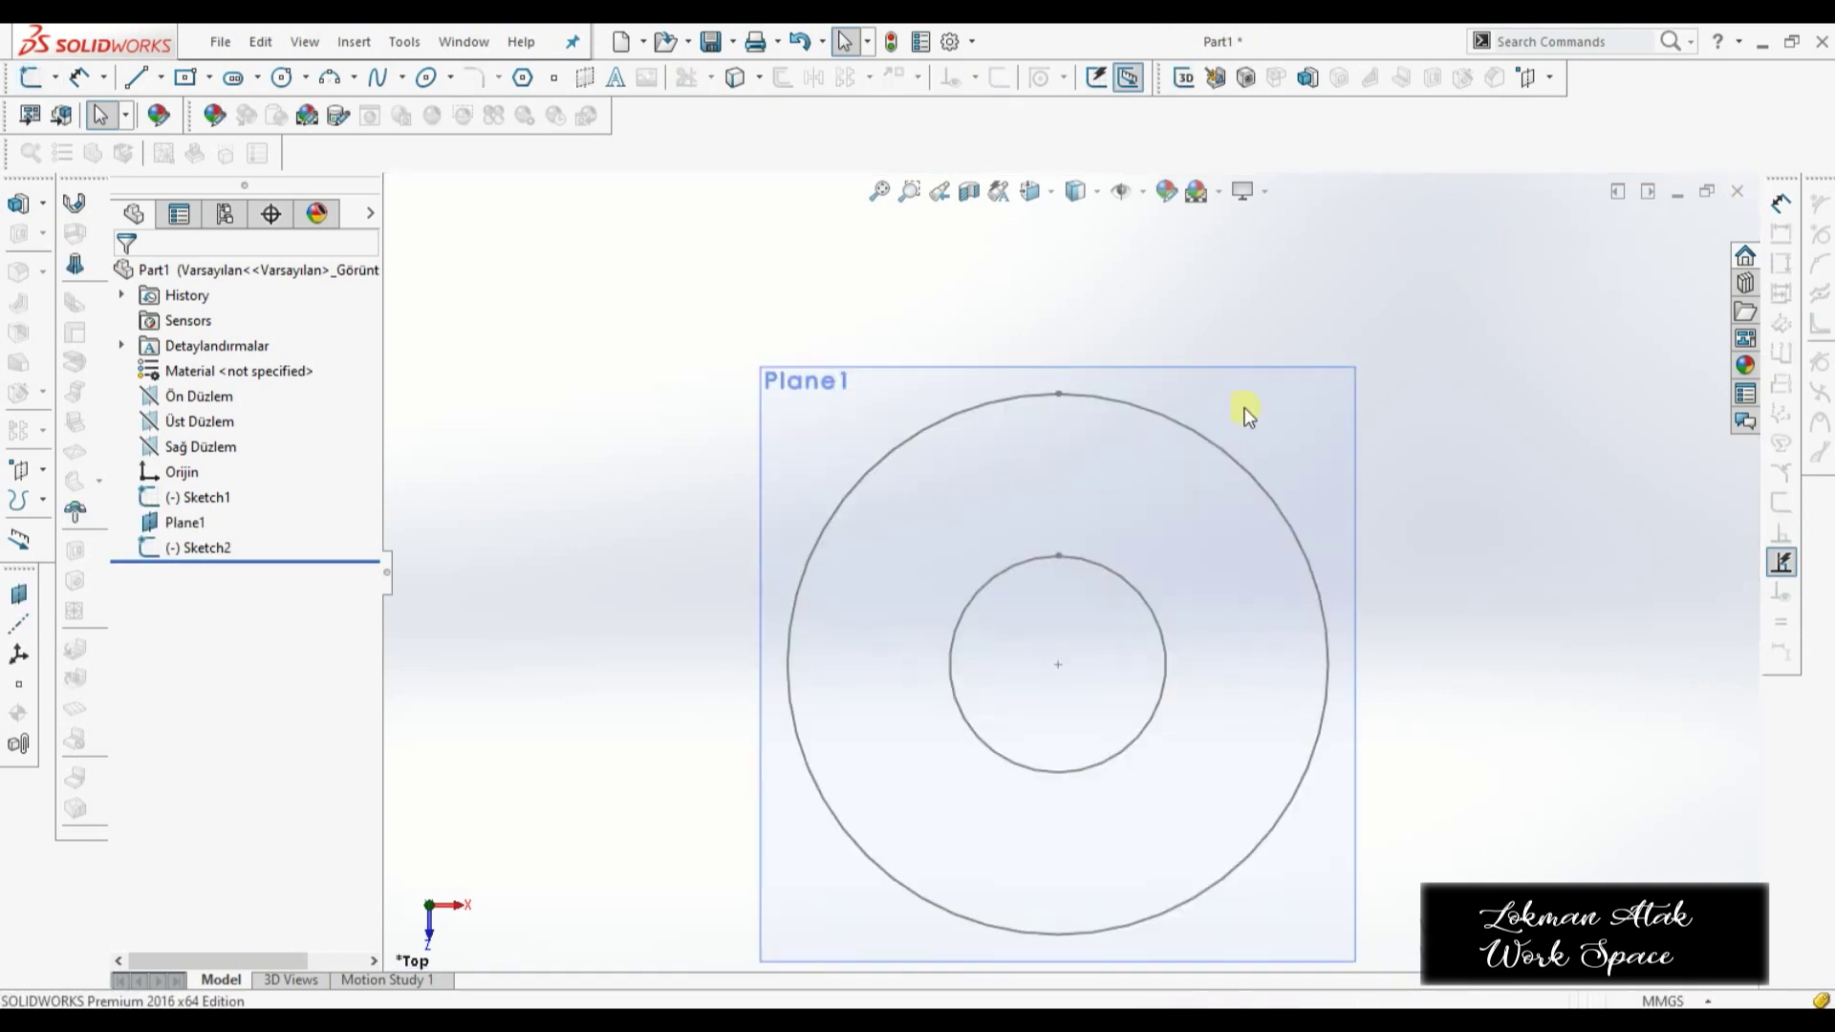
mouse_move(1394, 528)
middle_mouse_down()
mouse_move(1392, 352)
mouse_move(1258, 414)
middle_mouse_up()
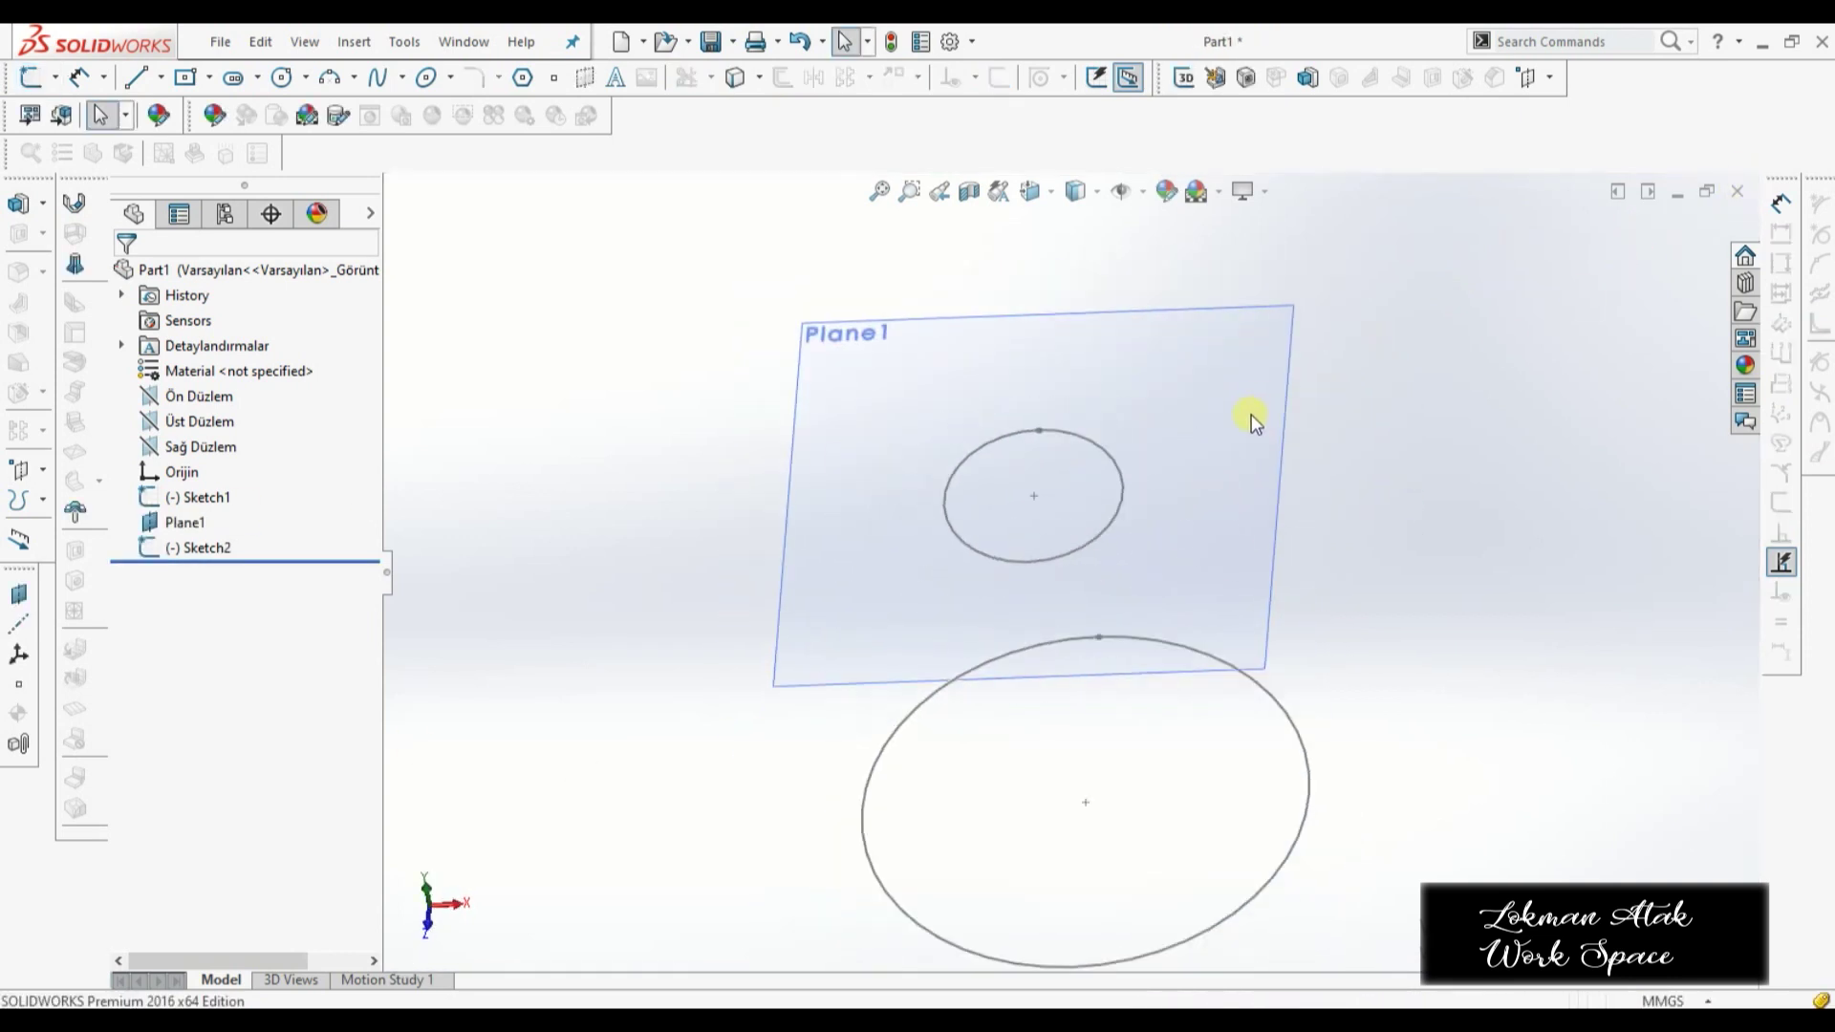
- Create a Lofted-Bend using Sketch1 and Sketch2 as profiles, ending on the Formed method
left_click(75, 266)
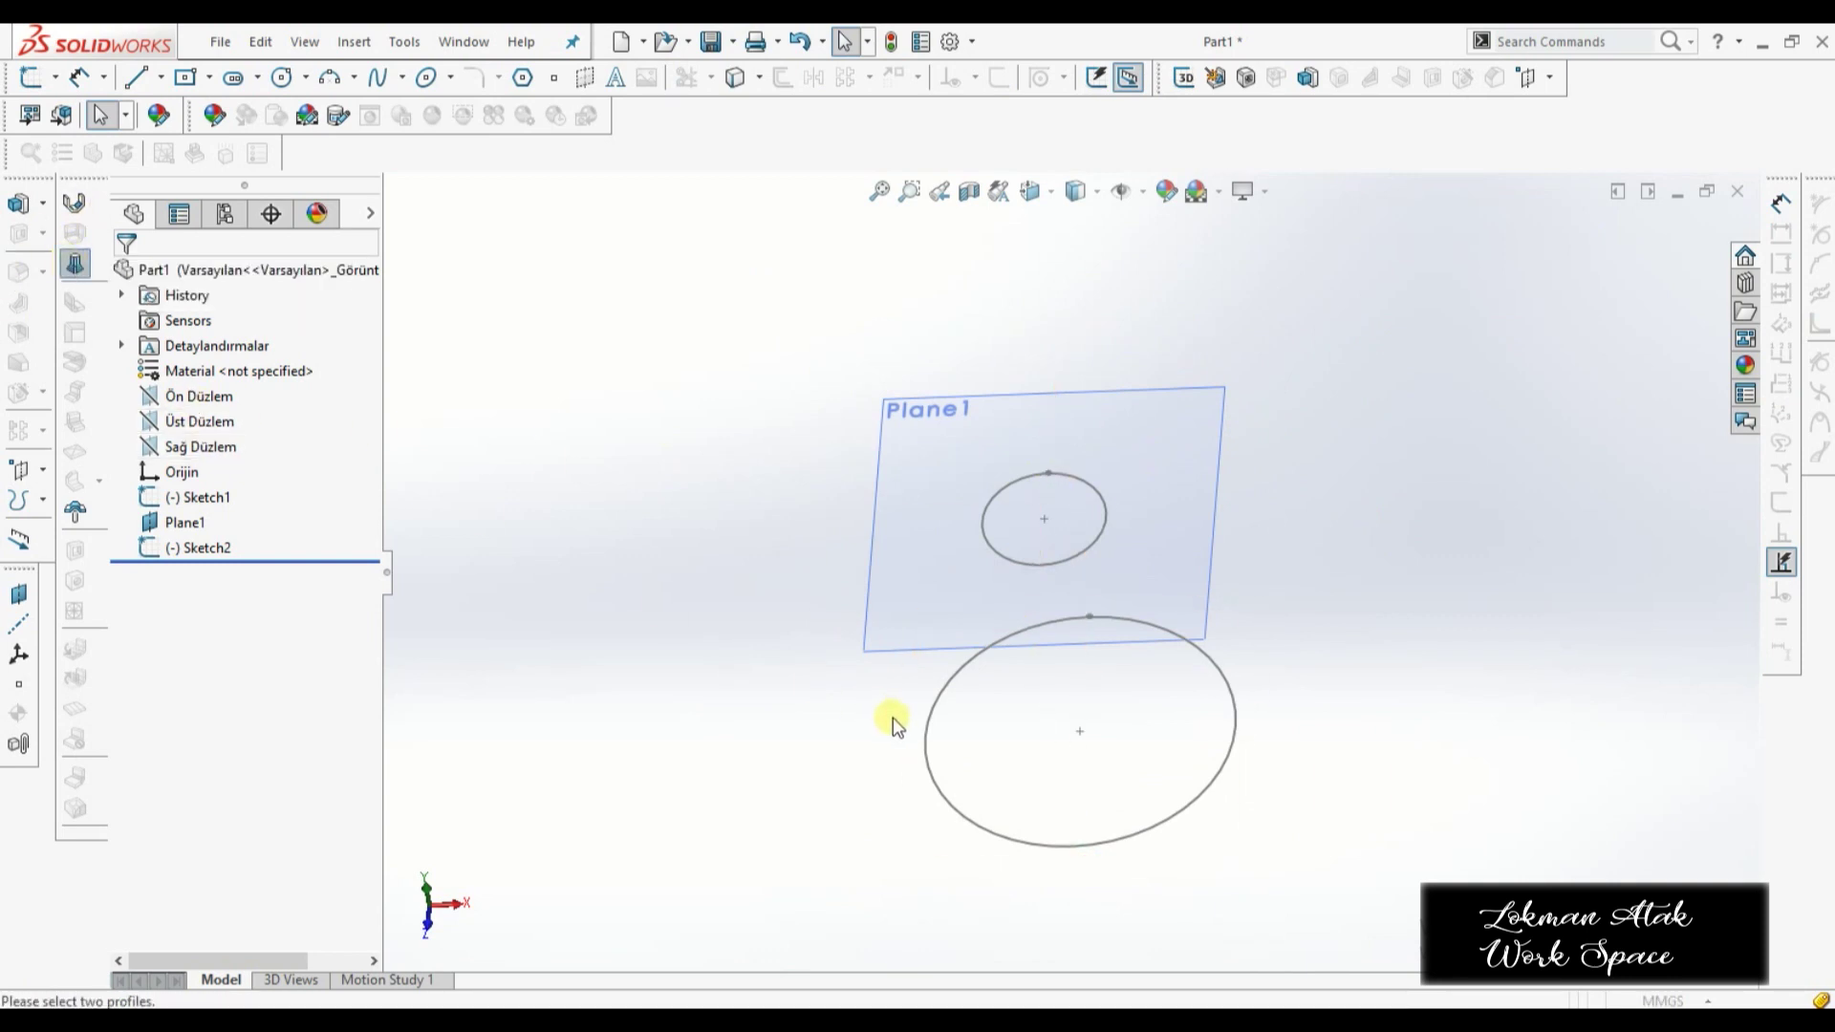
left_click(931, 770)
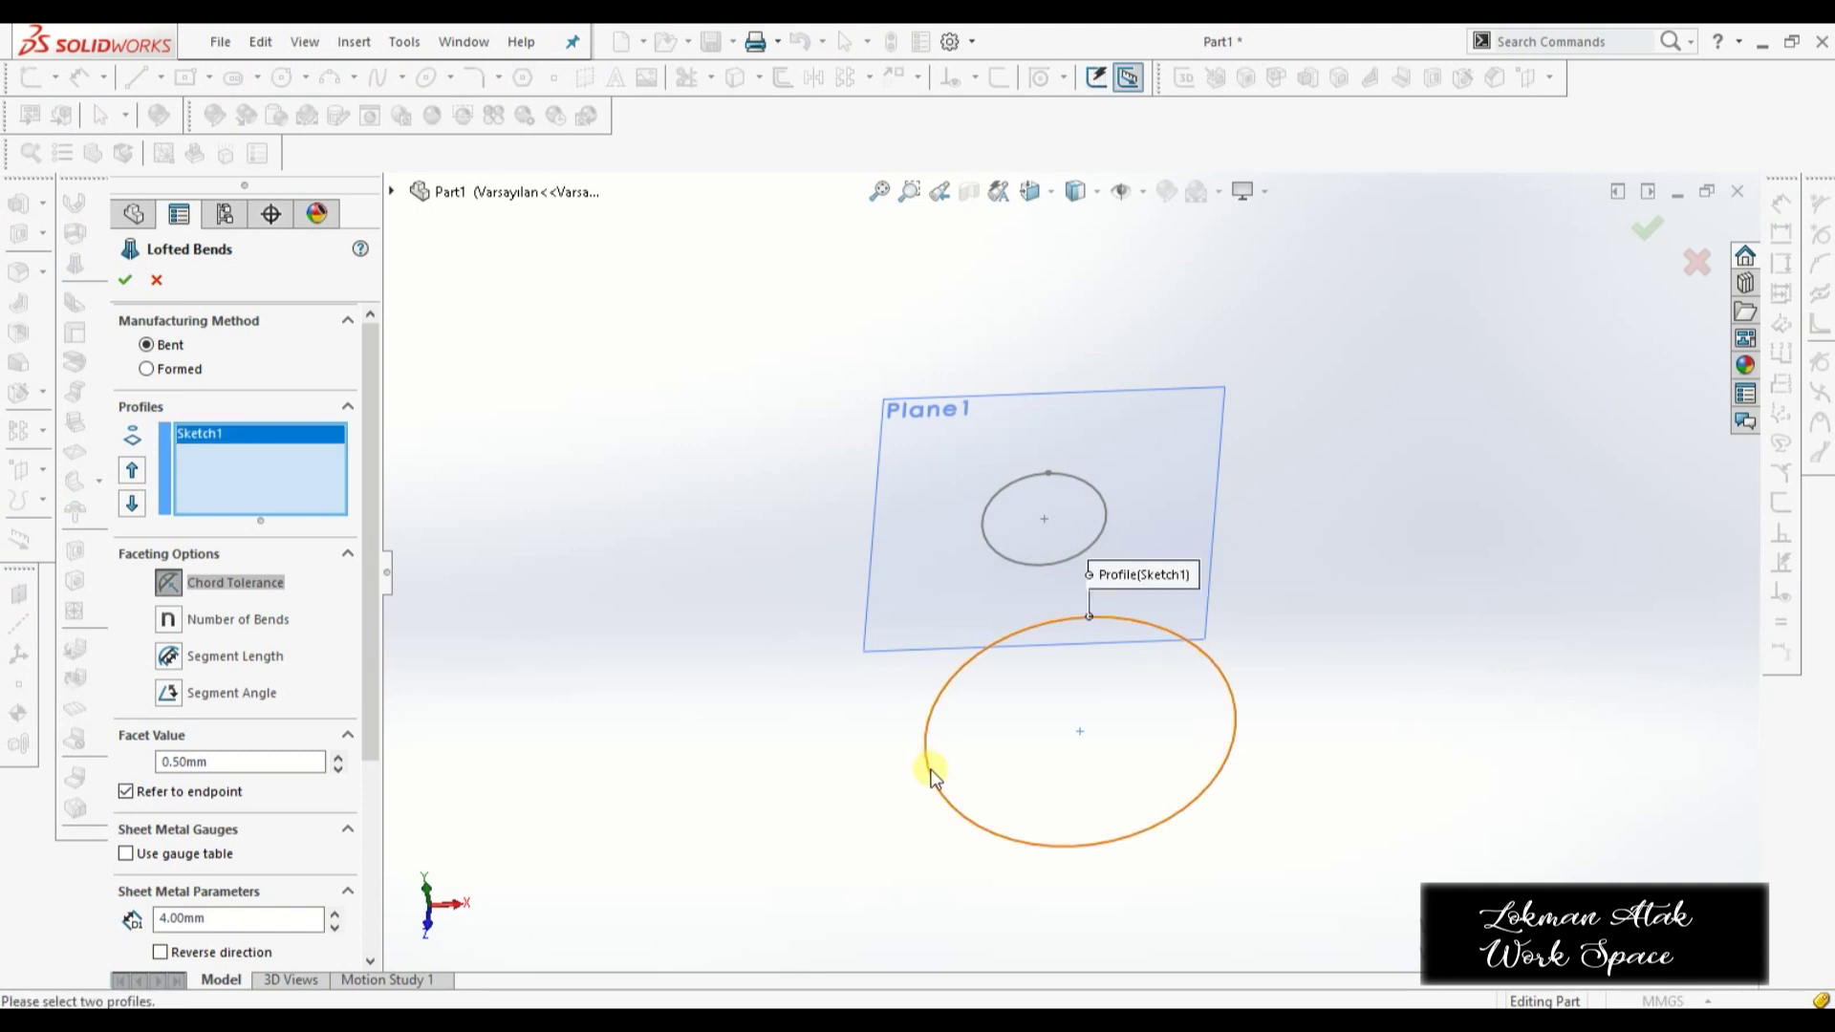
left_click(1019, 564)
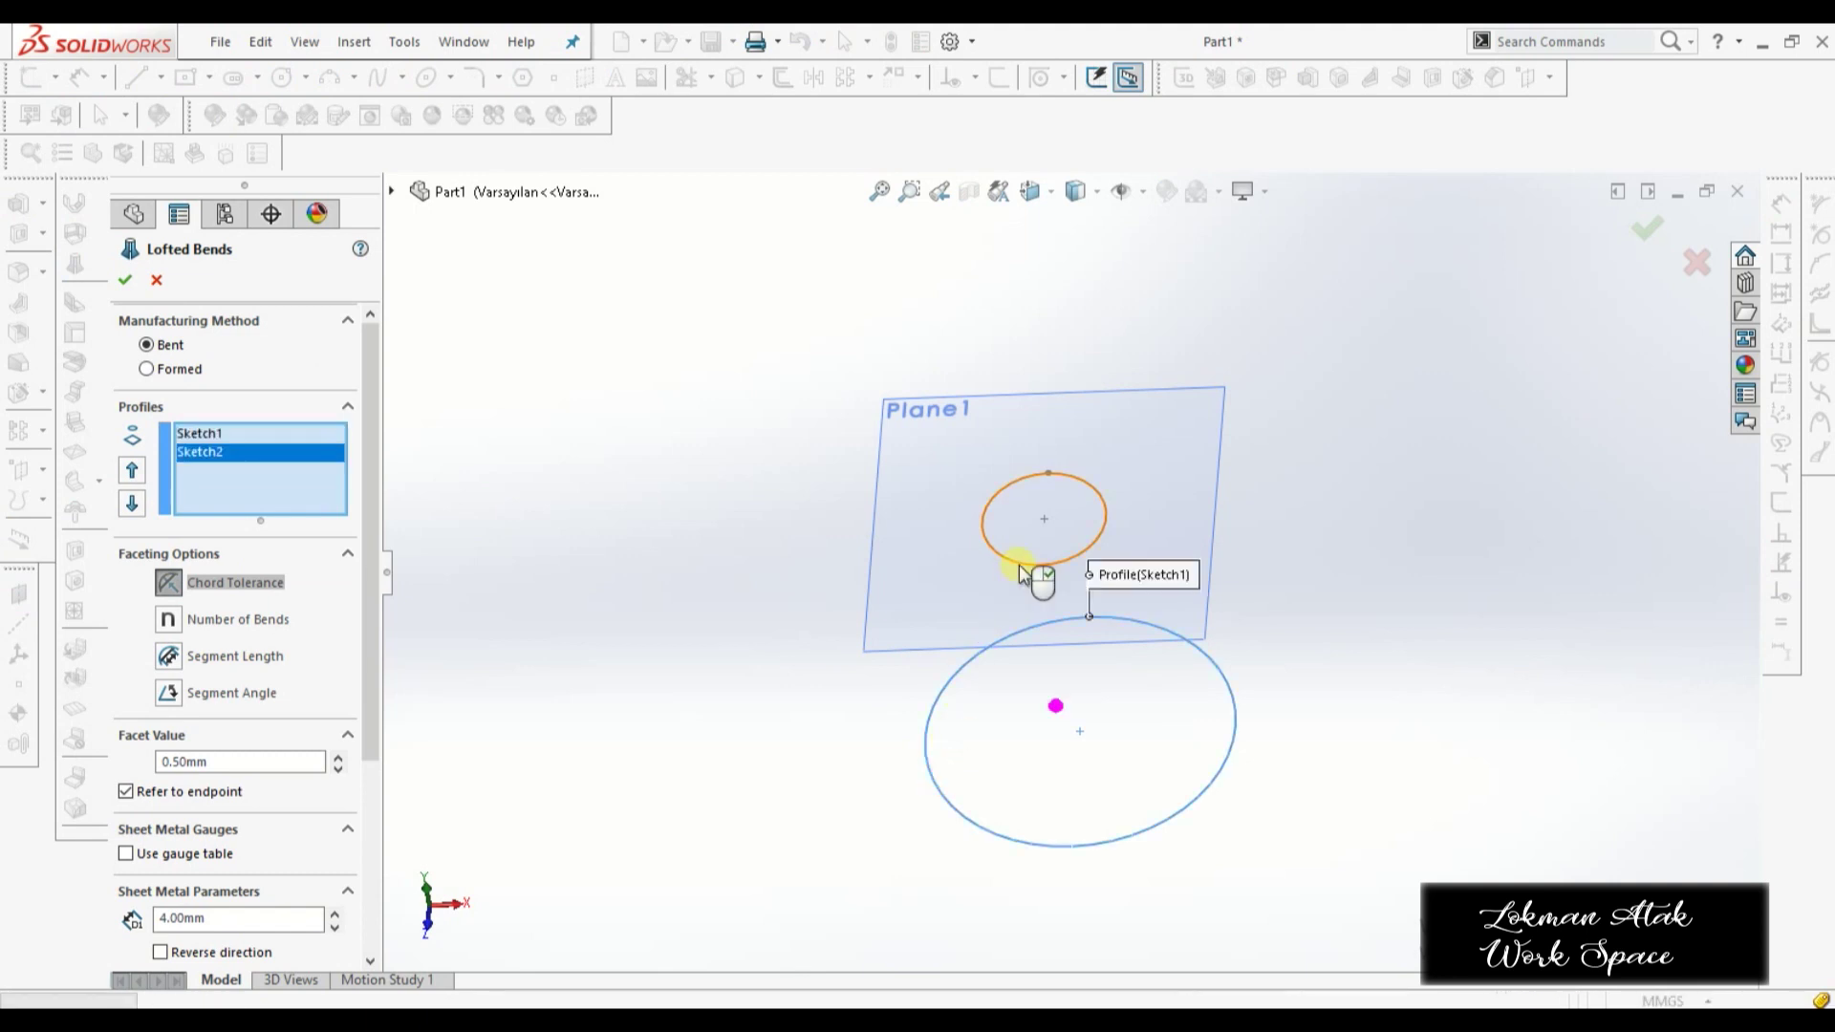
left_click(182, 369)
left_click(172, 381)
left_click(125, 281)
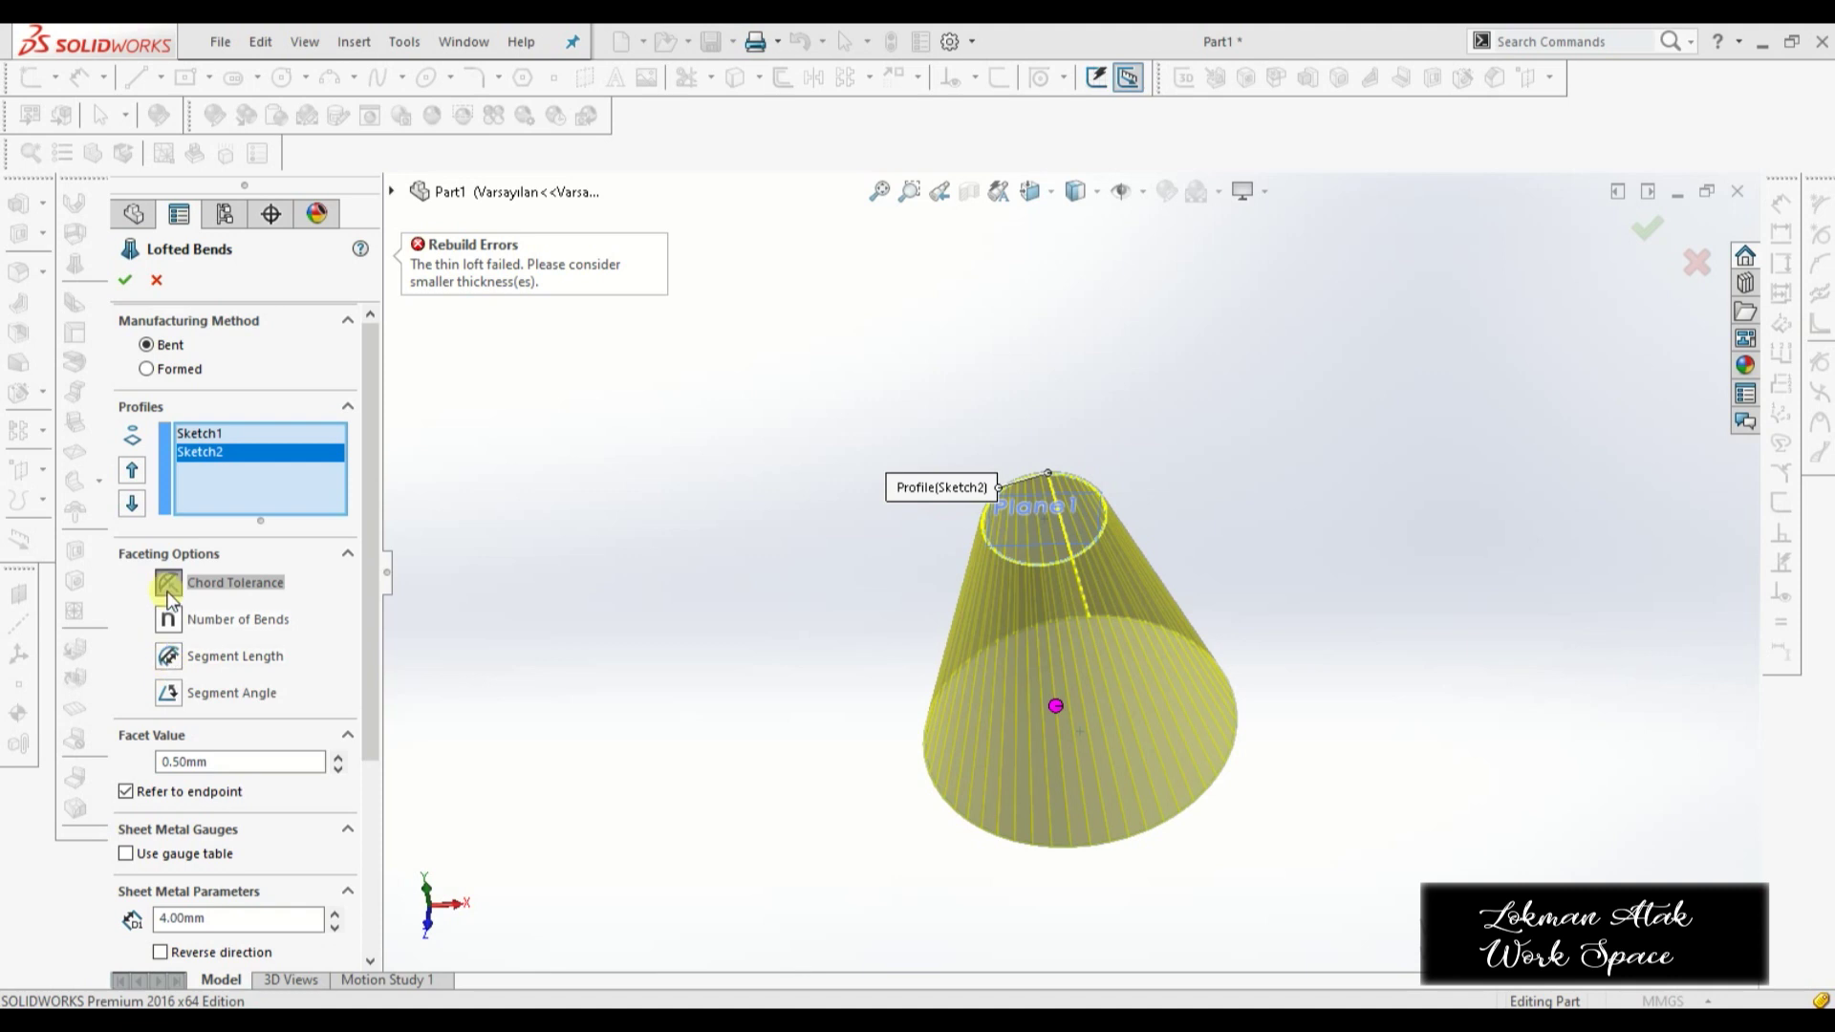
left_click(147, 369)
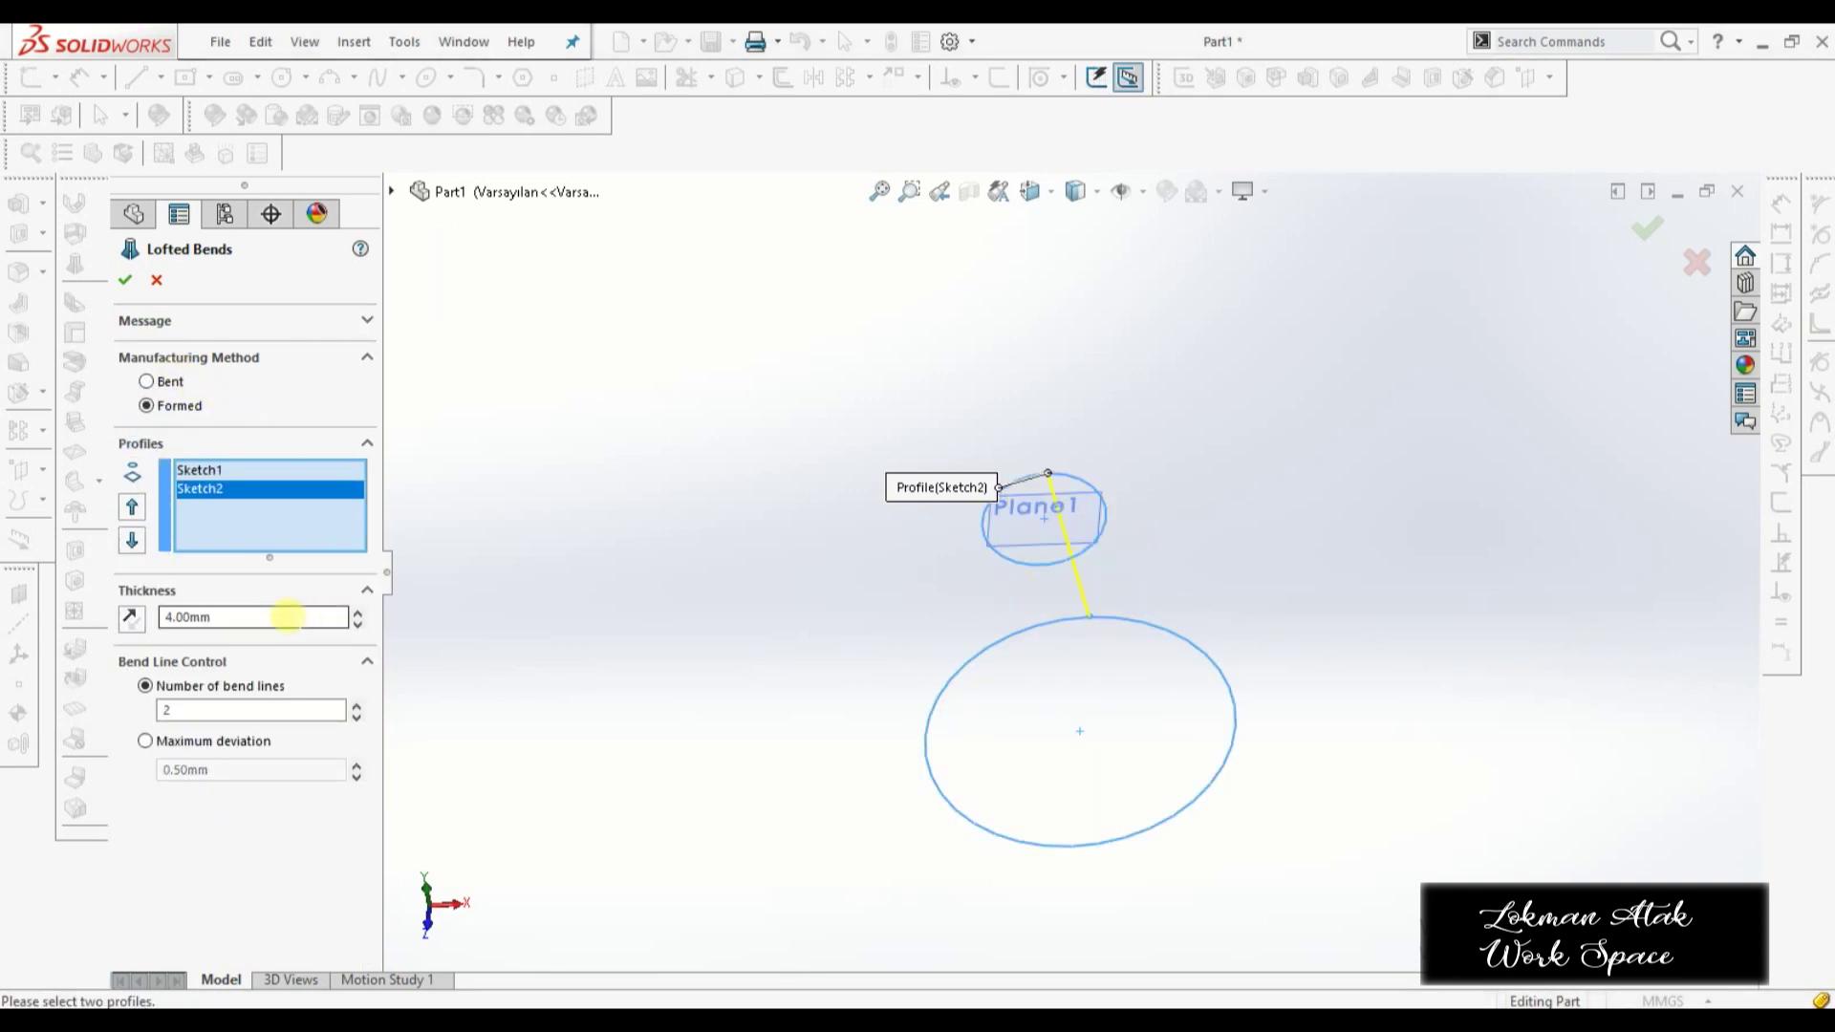
- Switch the lofted bend back to Bent with 0.5 mm thickness and retry it
left_click(161, 381)
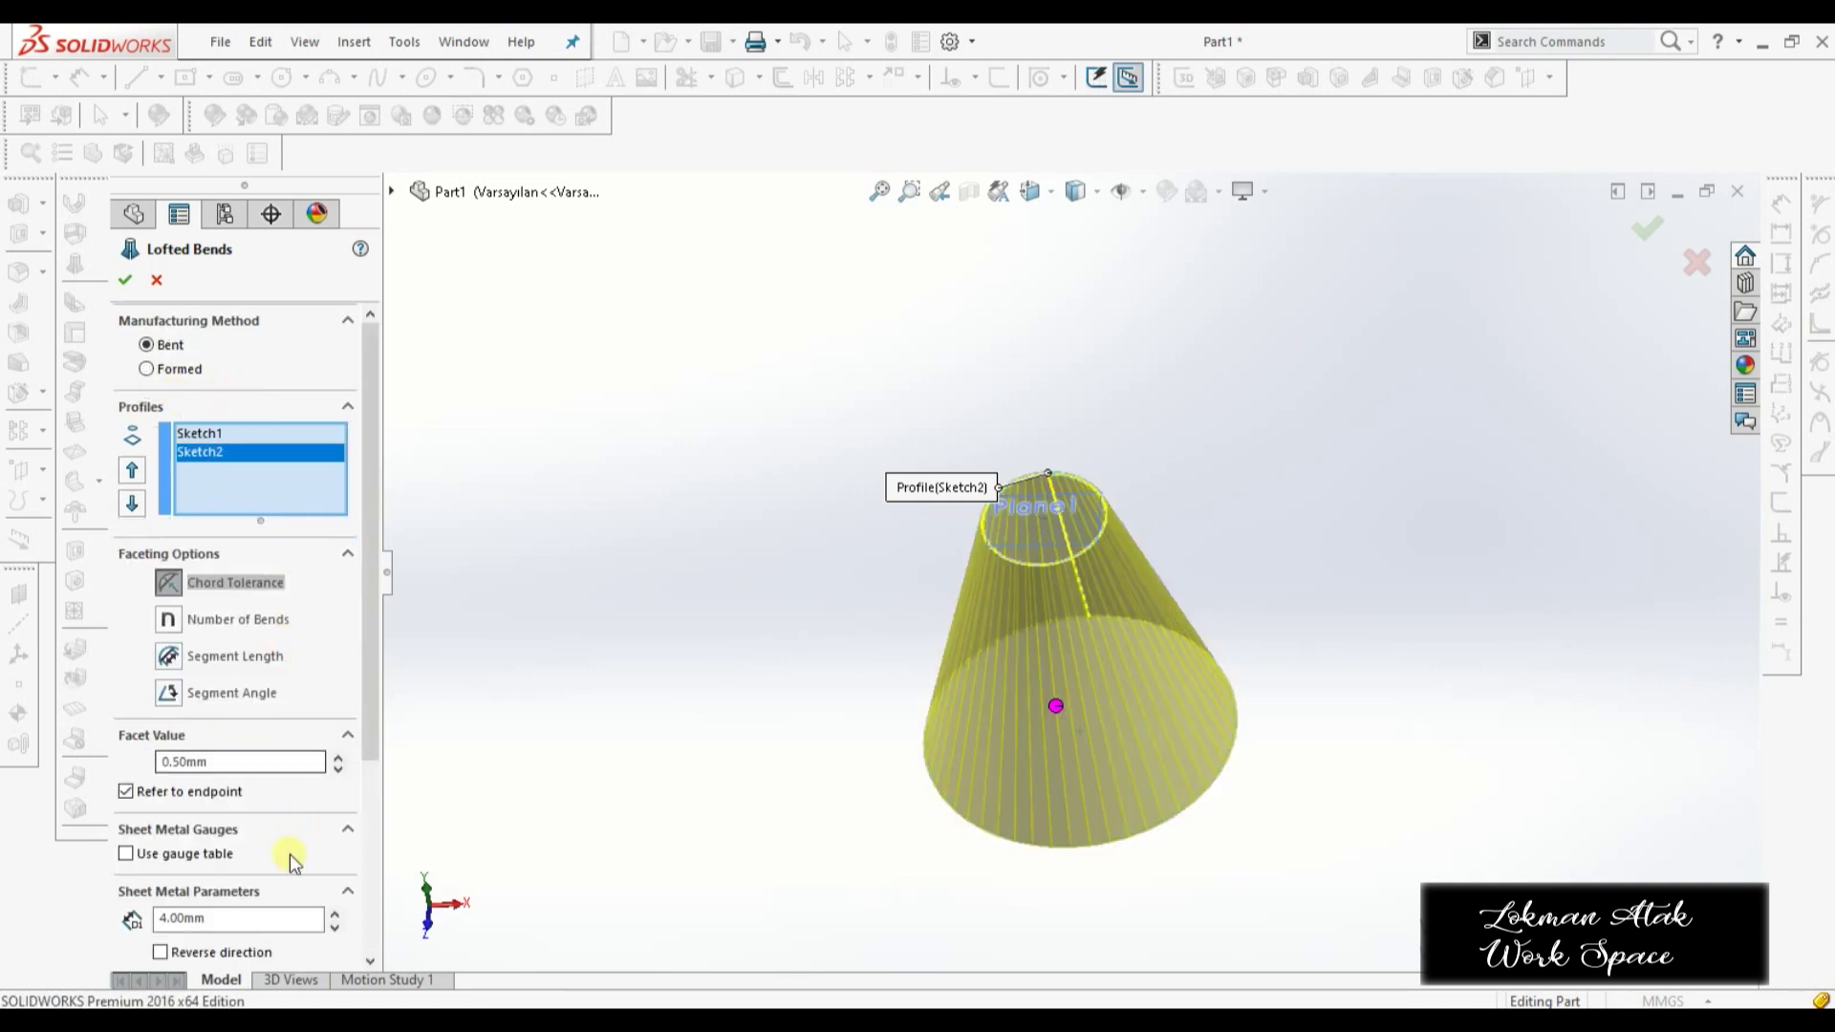
scroll(373, 820, "down", 3)
scroll(371, 818, "down", 1)
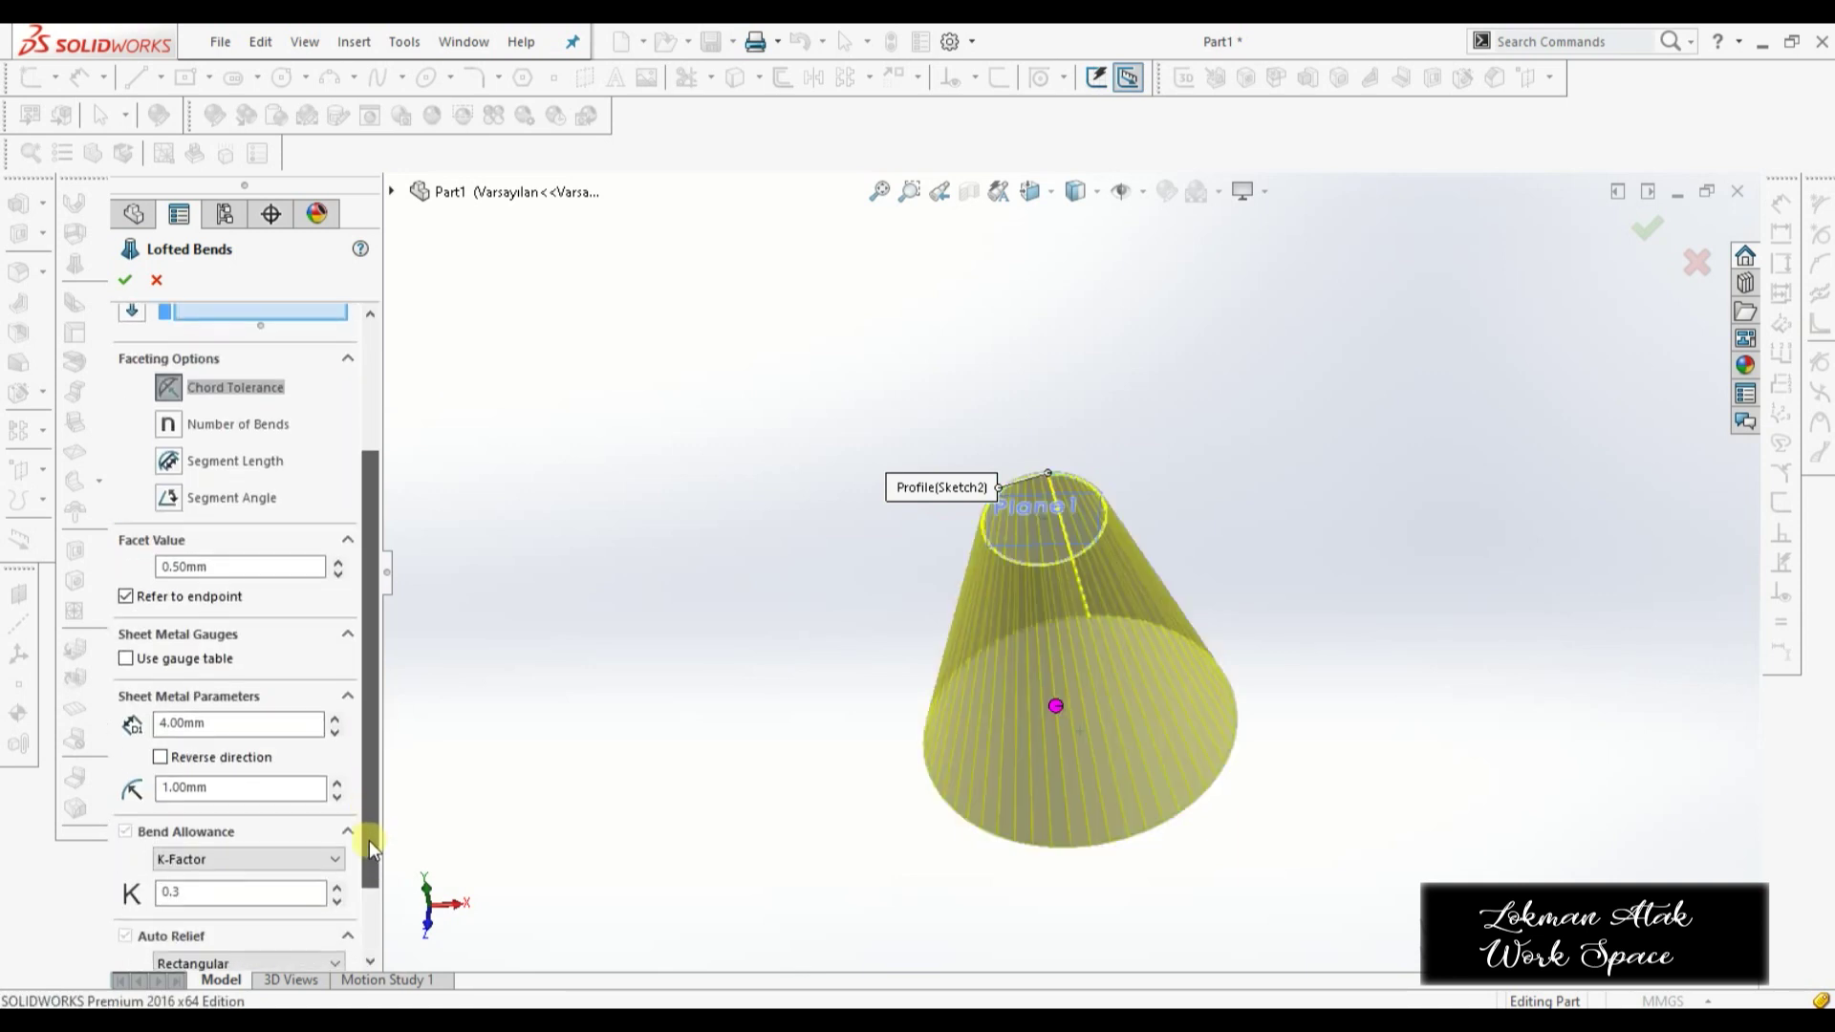
left_click(221, 723)
left_click_drag(221, 722, 112, 726)
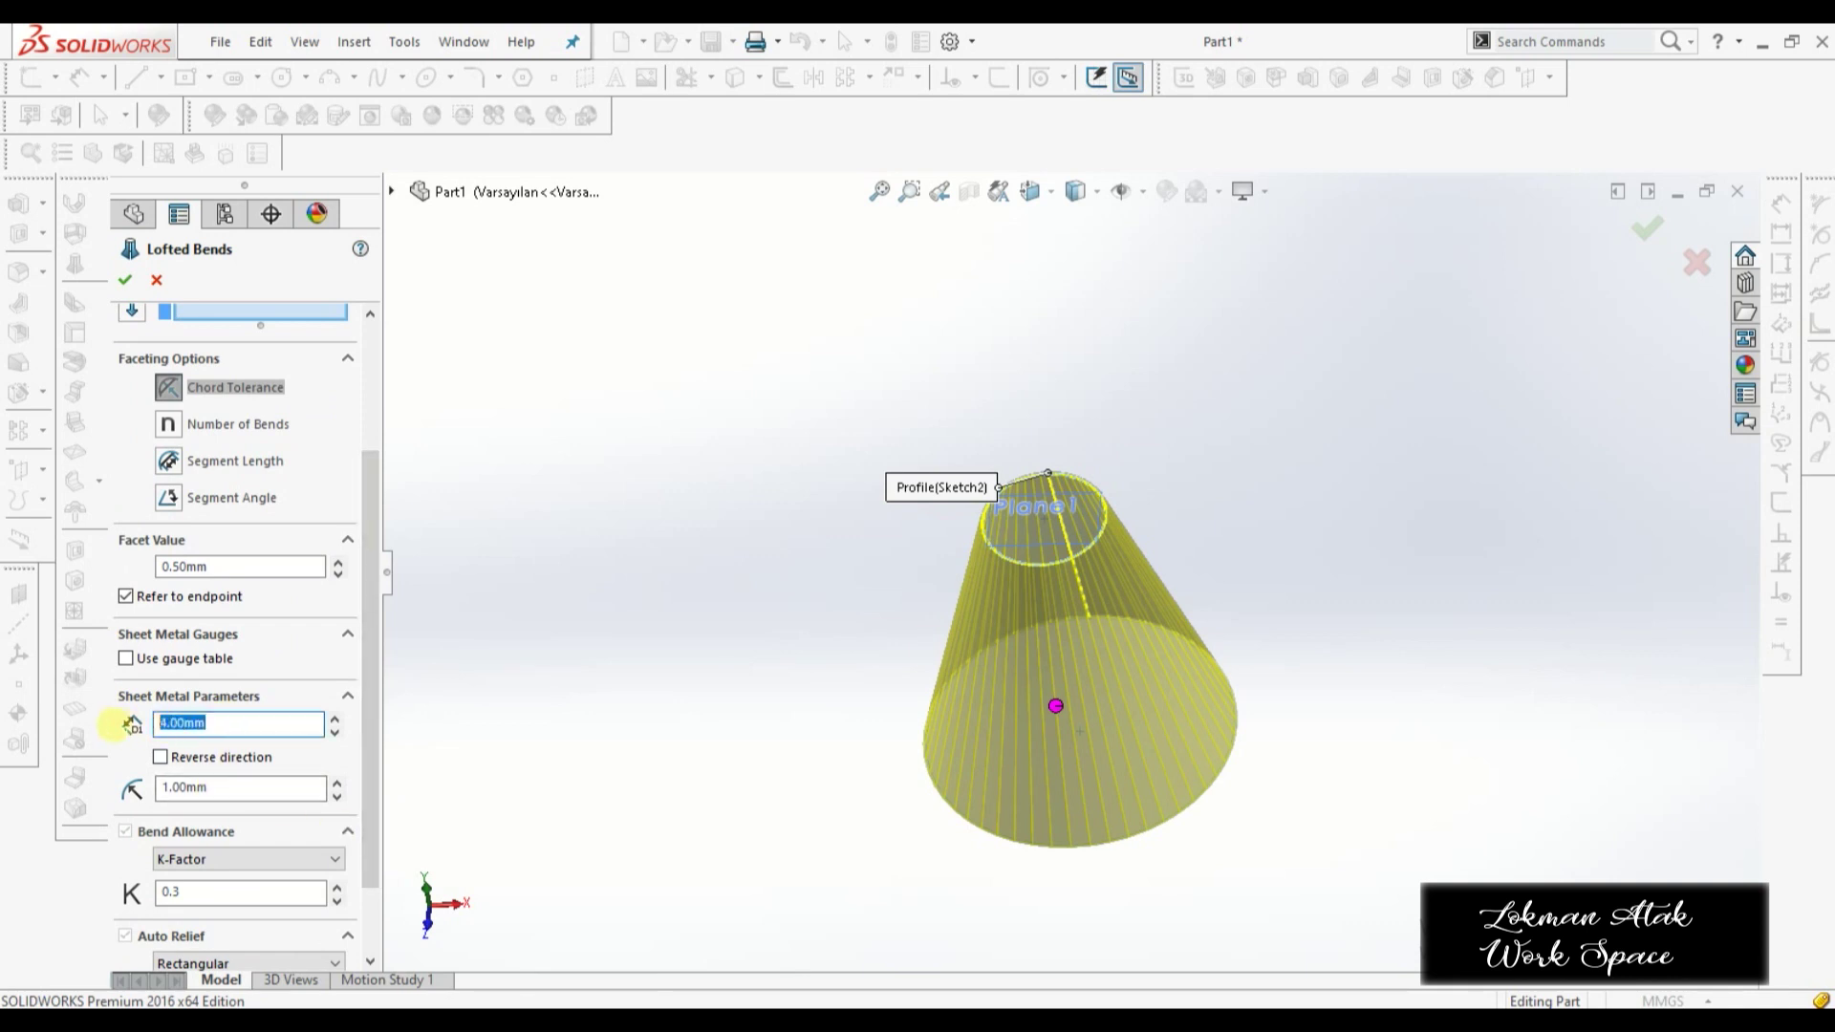
type("0,5")
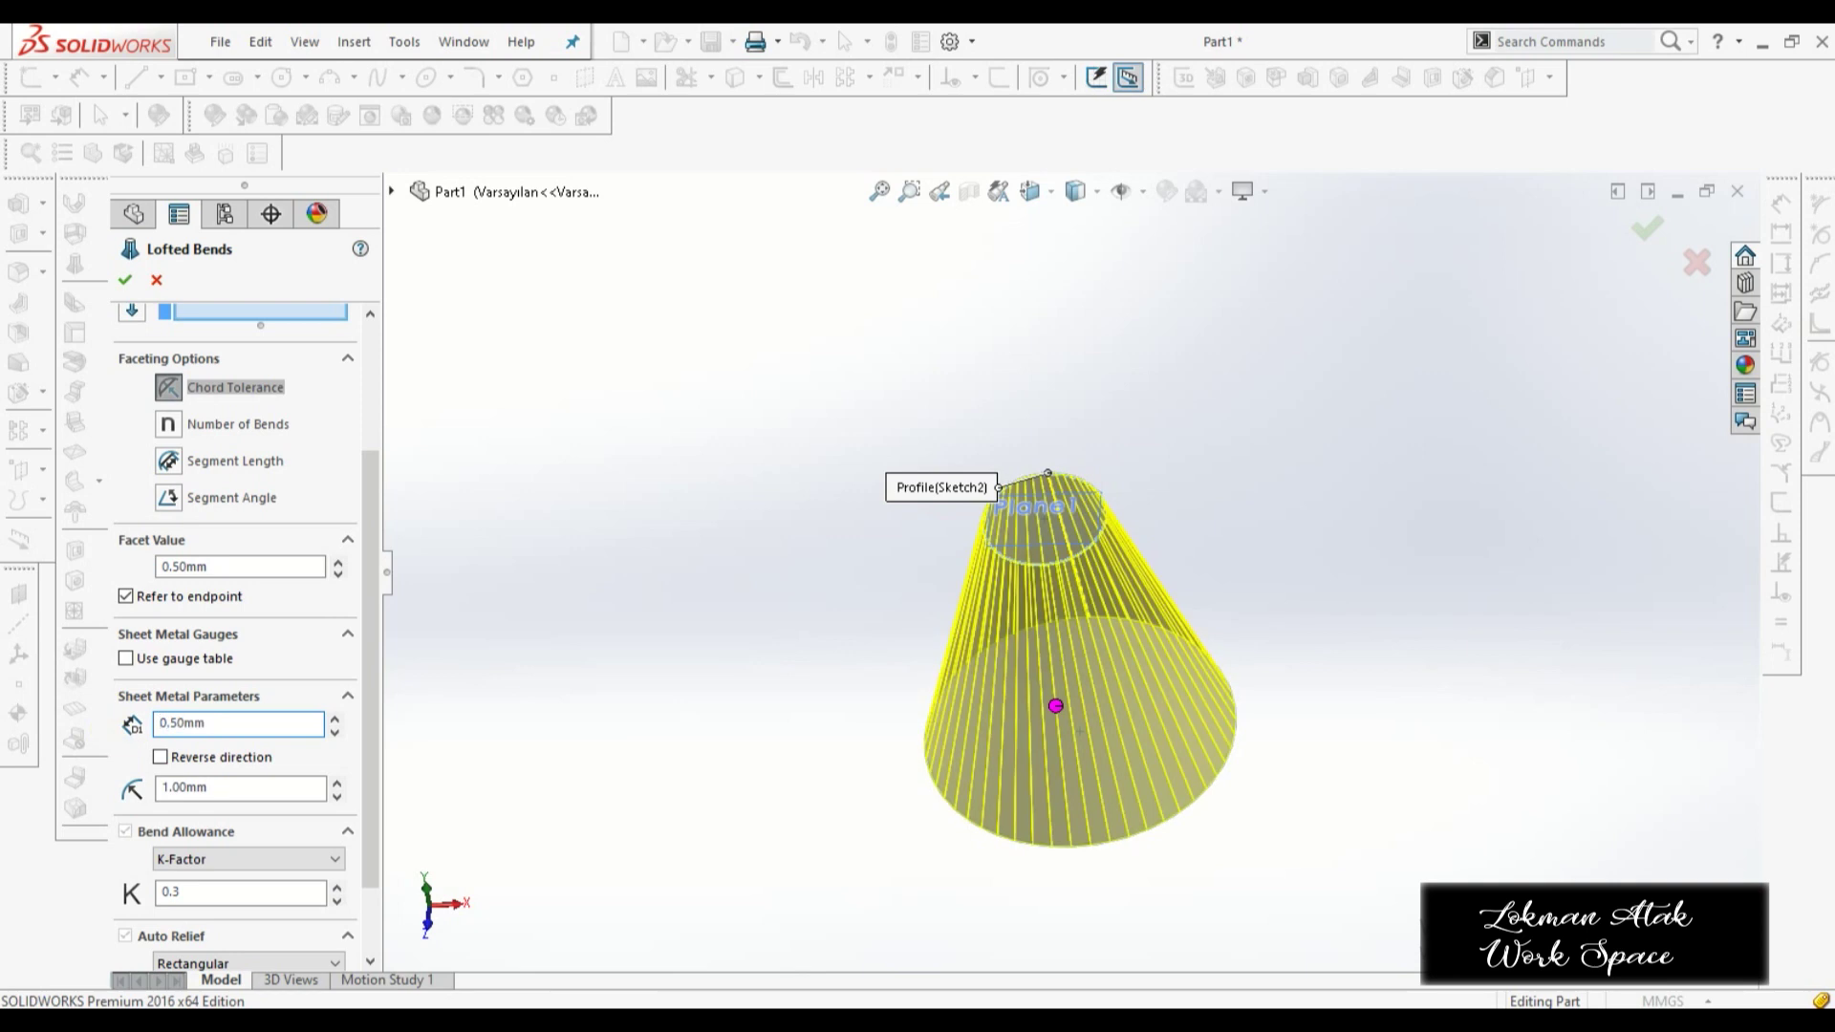
scroll(214, 507, "up", 3)
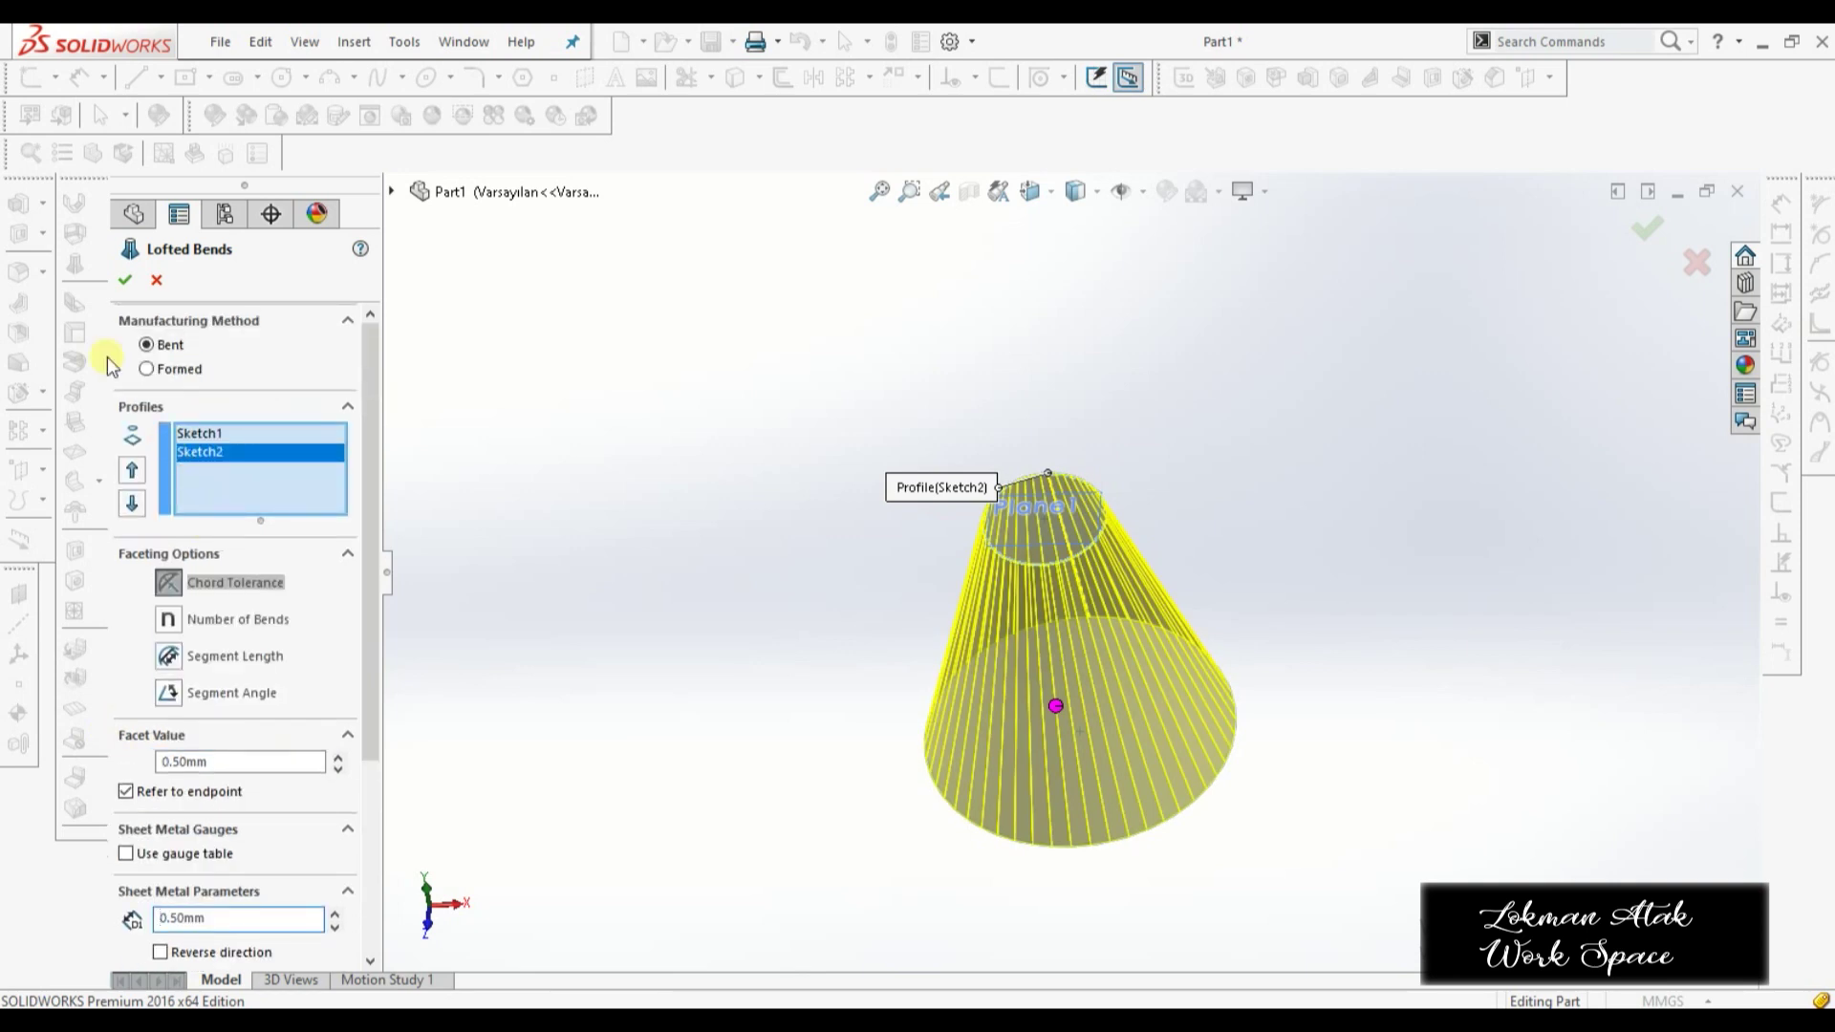
left_click(125, 280)
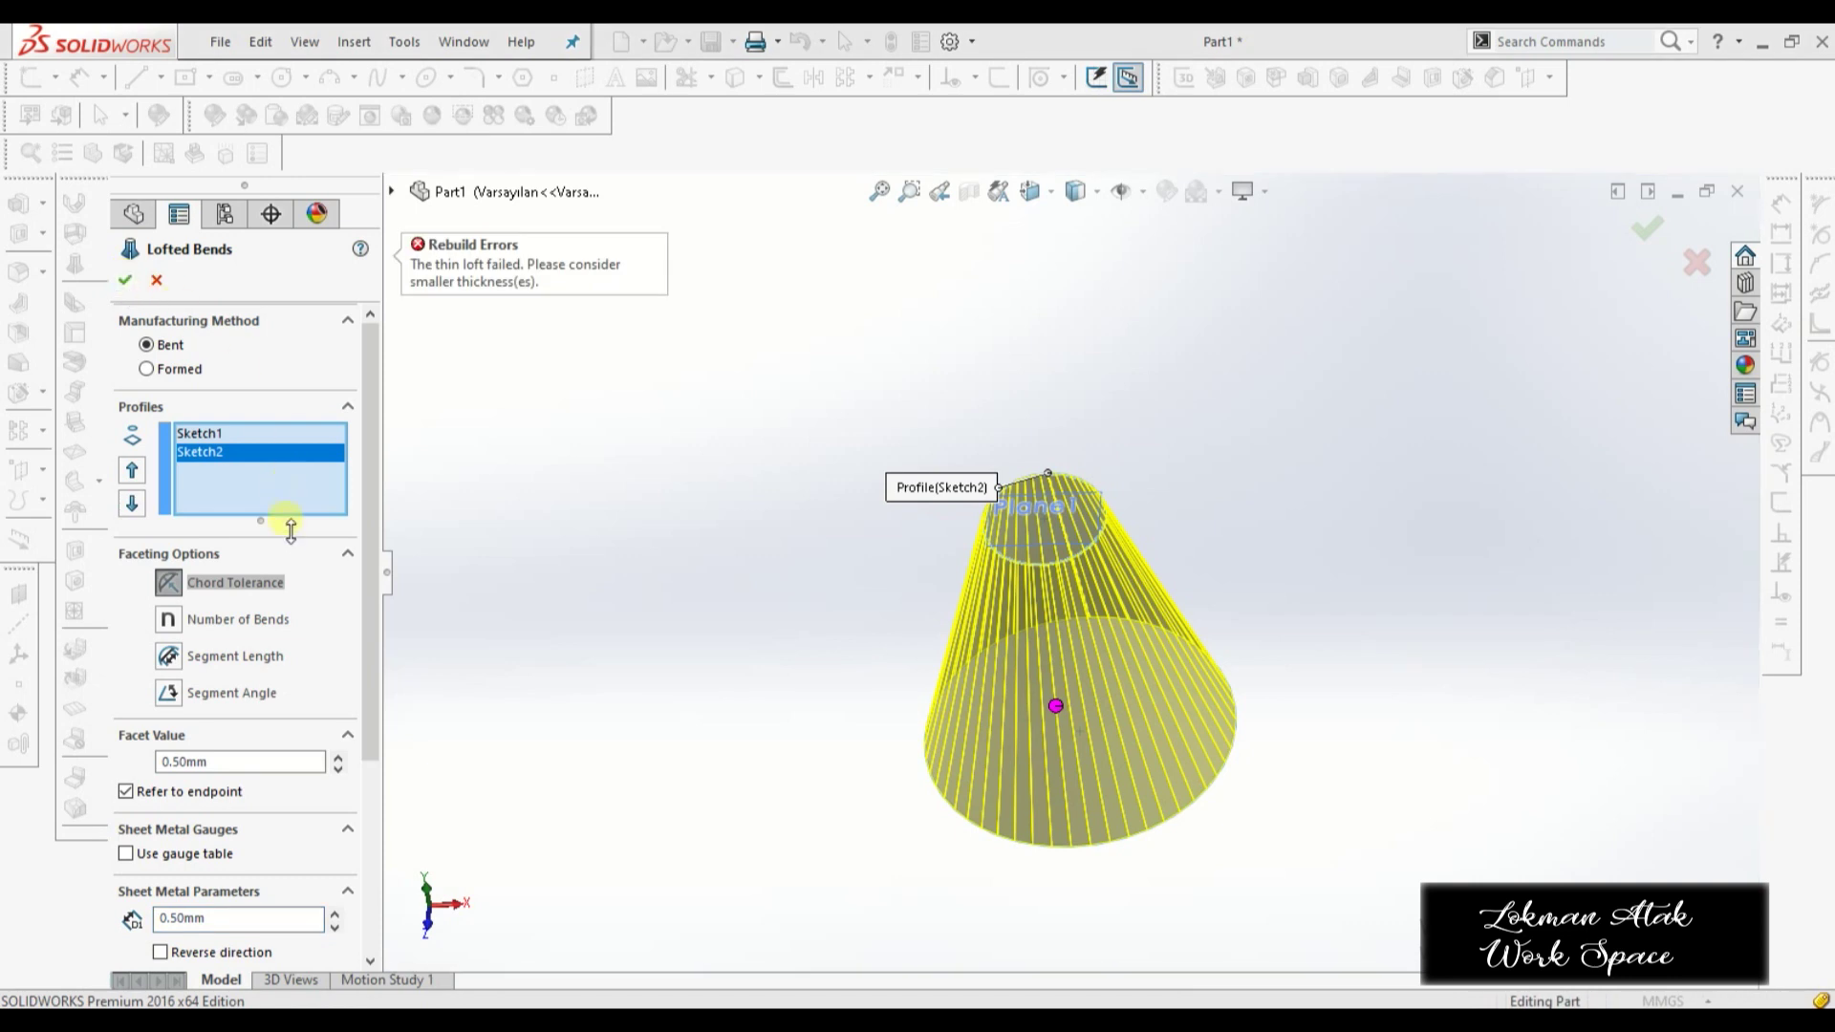
- Set K-factor 0.5 and bend radius 0.1 mm, then retry the lofted bend
scroll(276, 573, "down", 2)
scroll(266, 613, "down", 1)
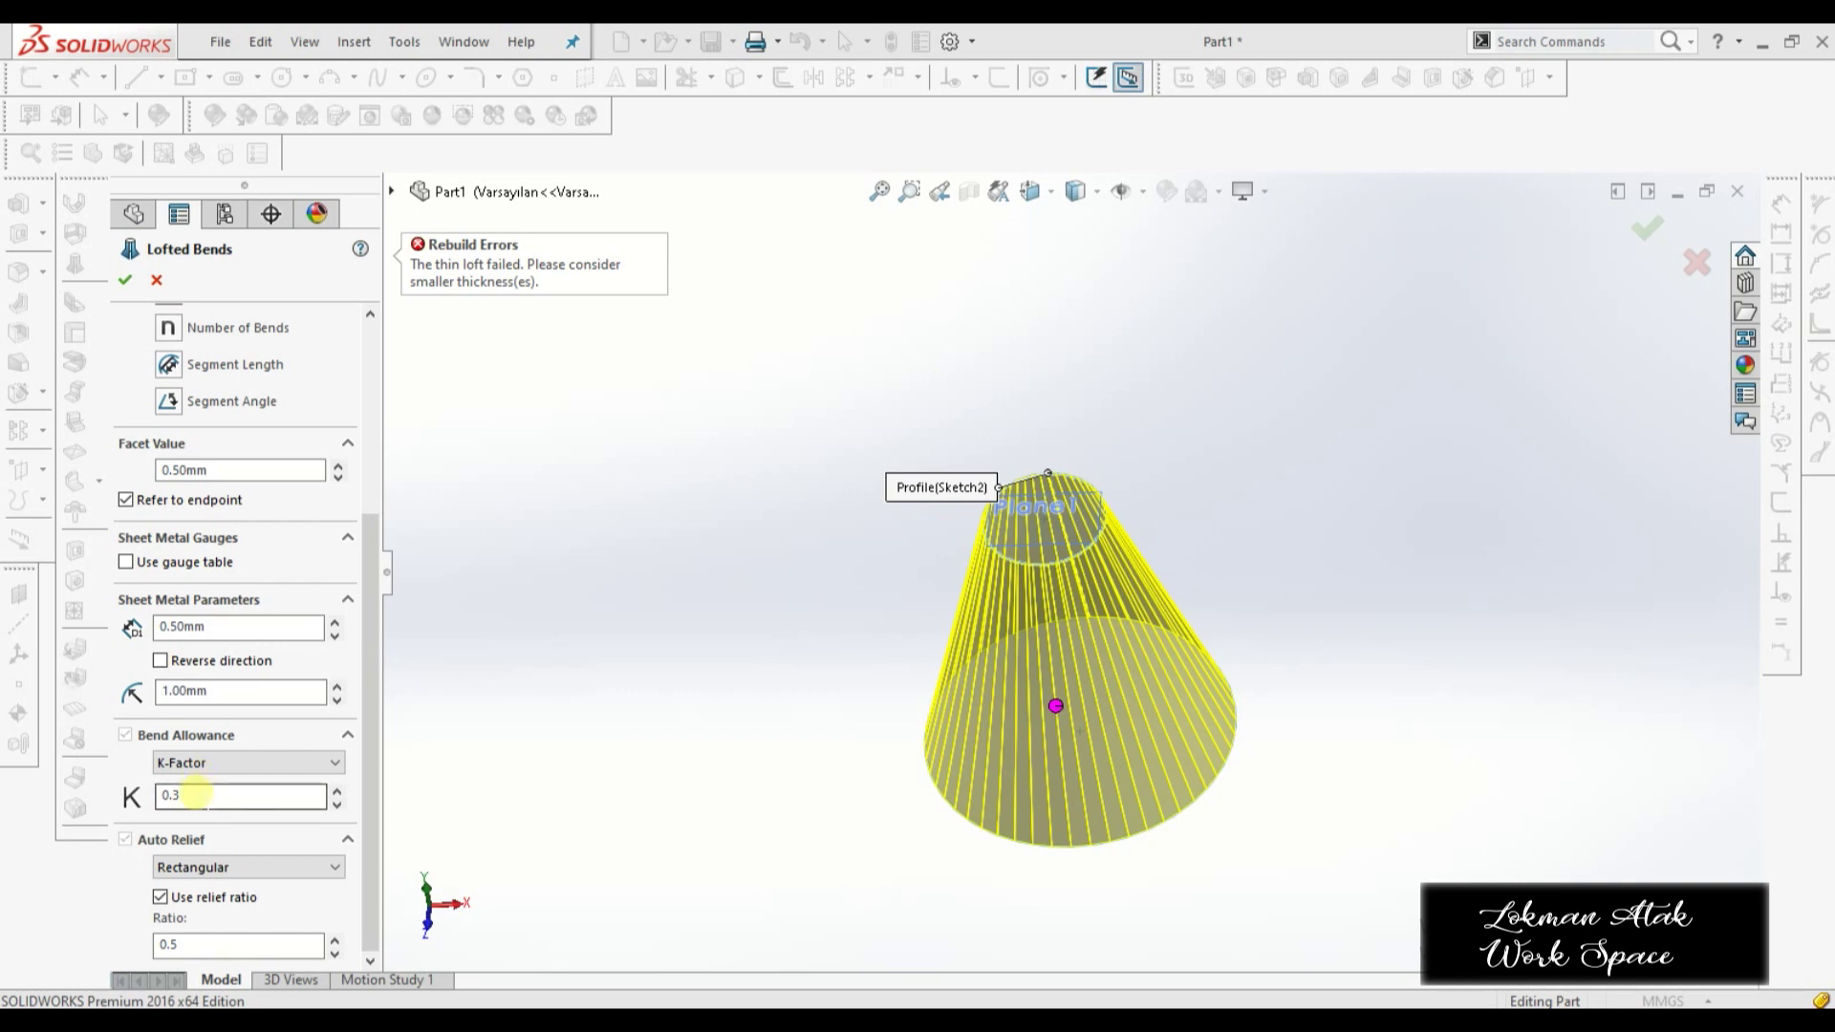
left_click(194, 794)
type("5")
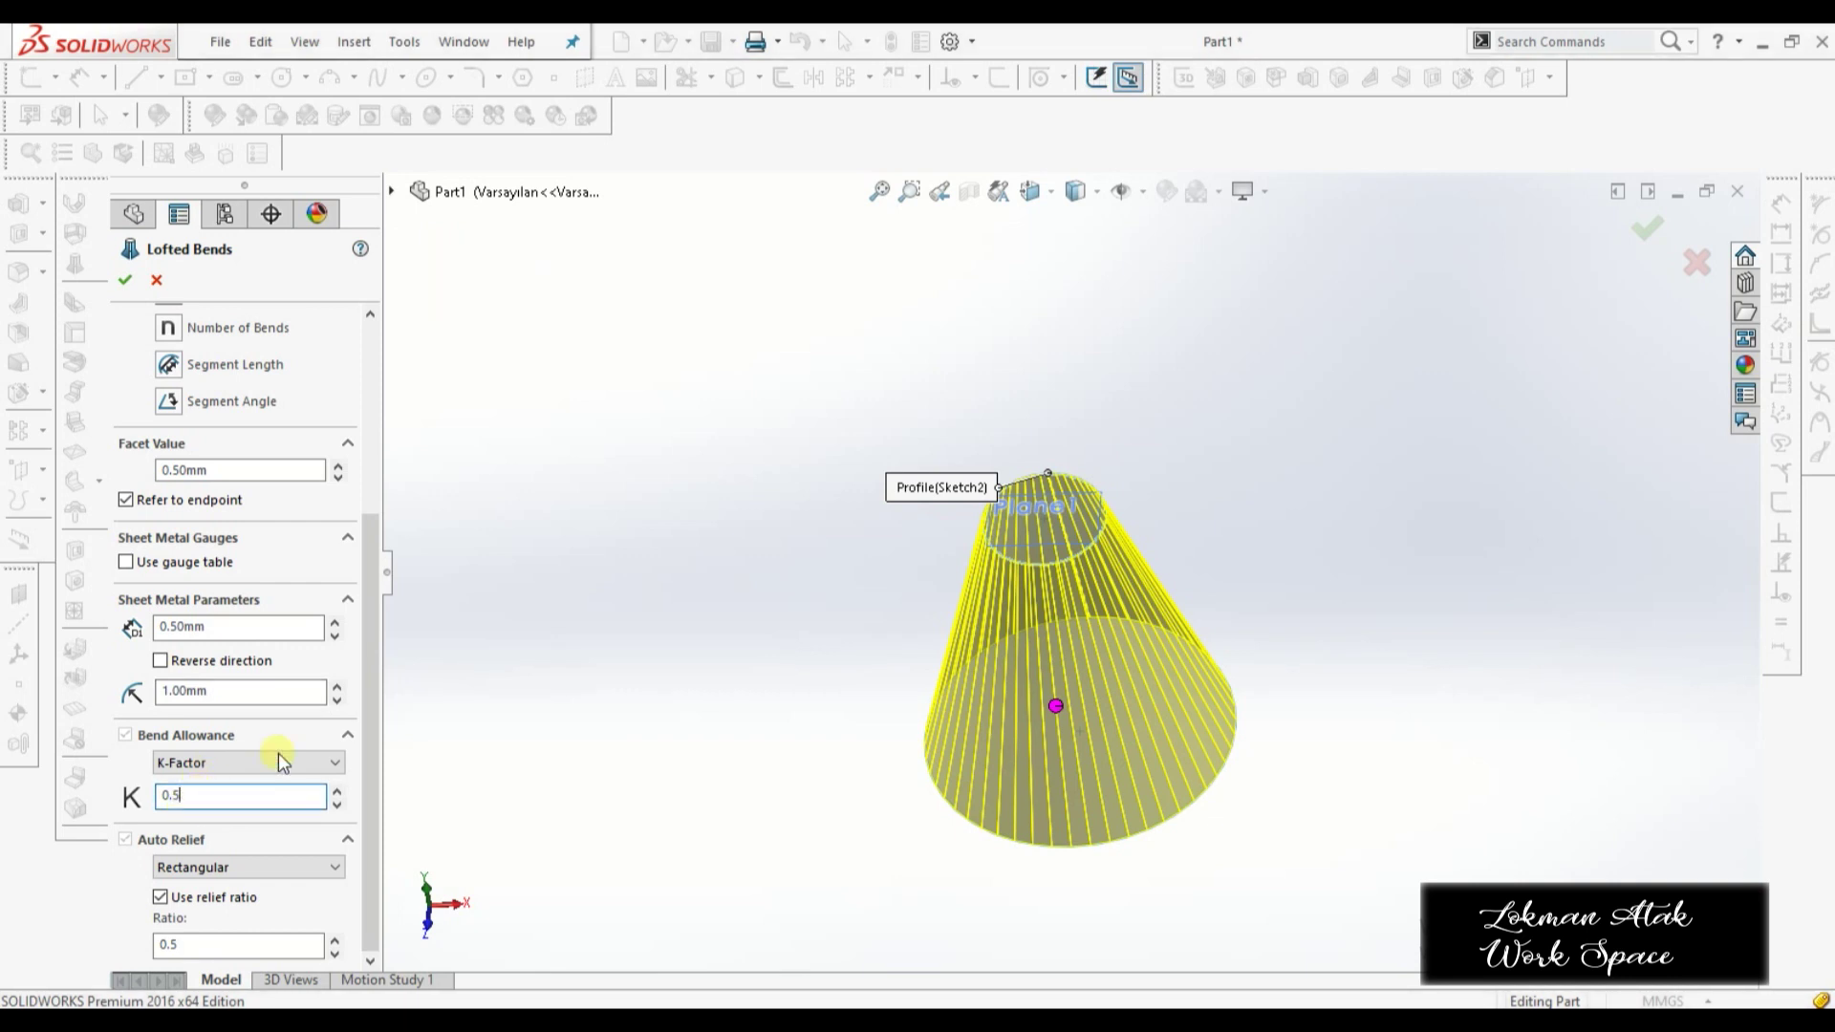
double_click(215, 690)
type("0,1")
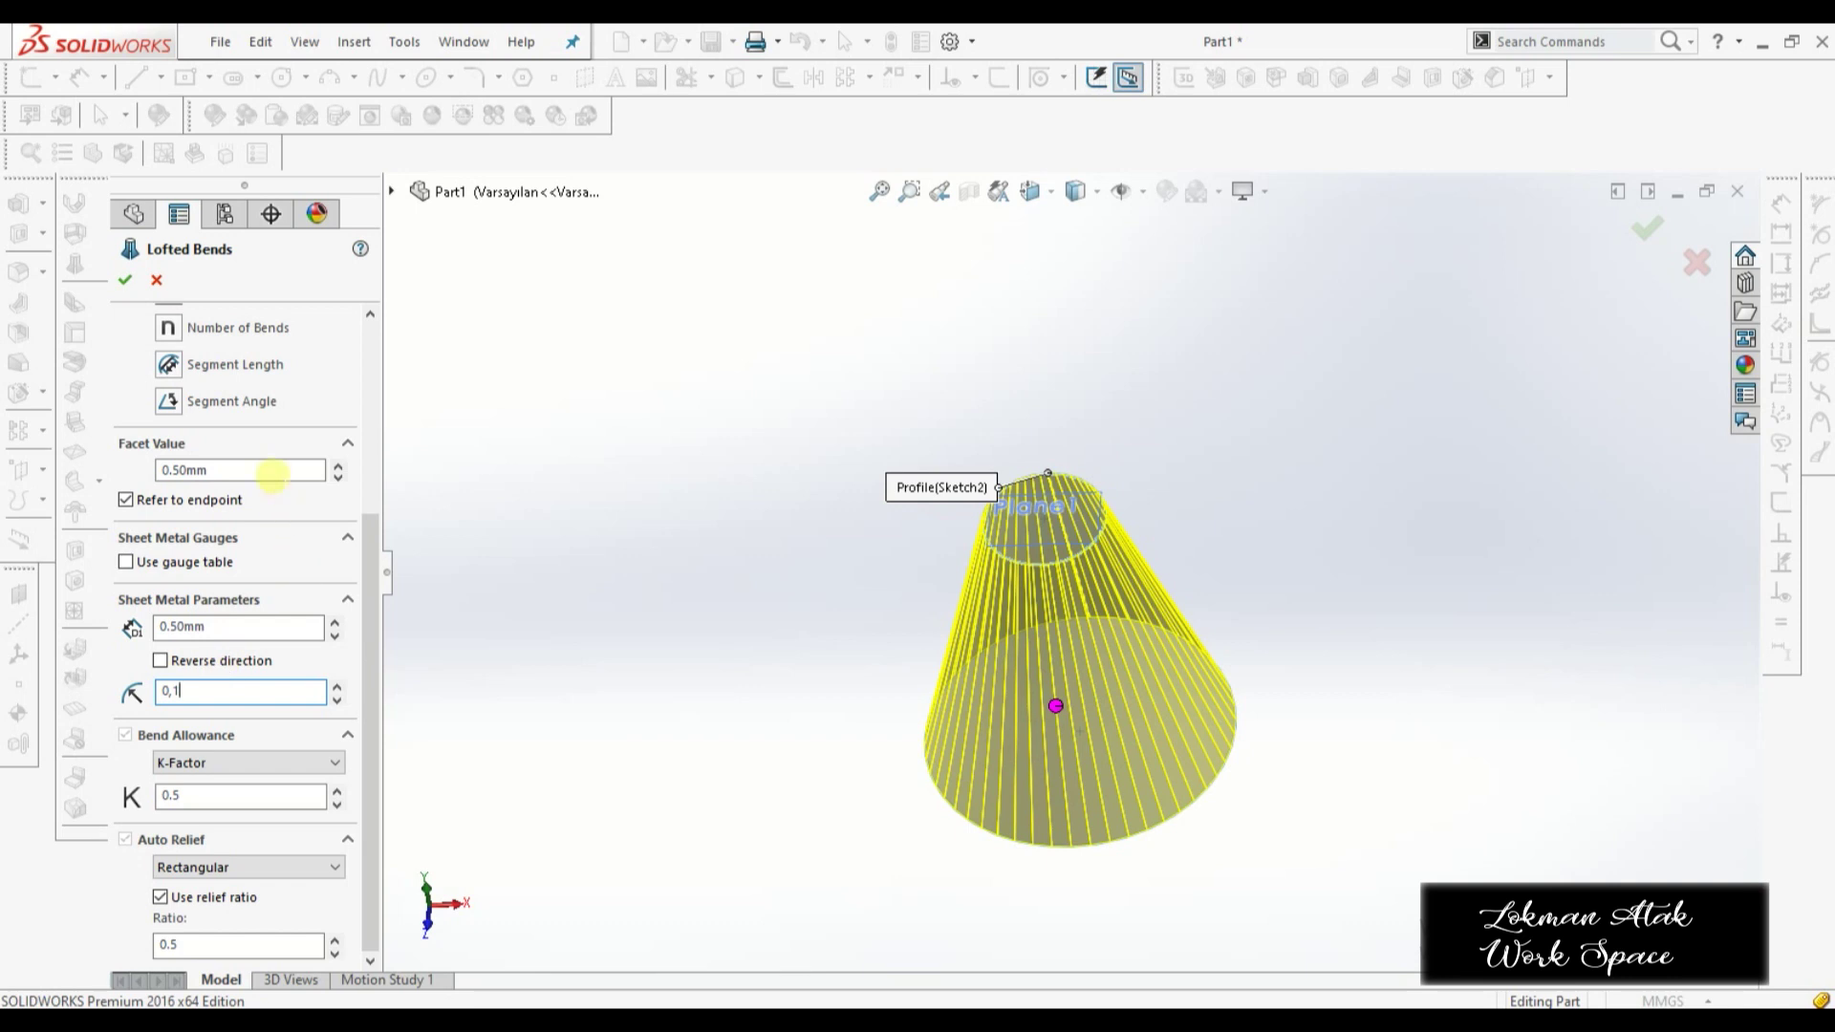
left_click(125, 280)
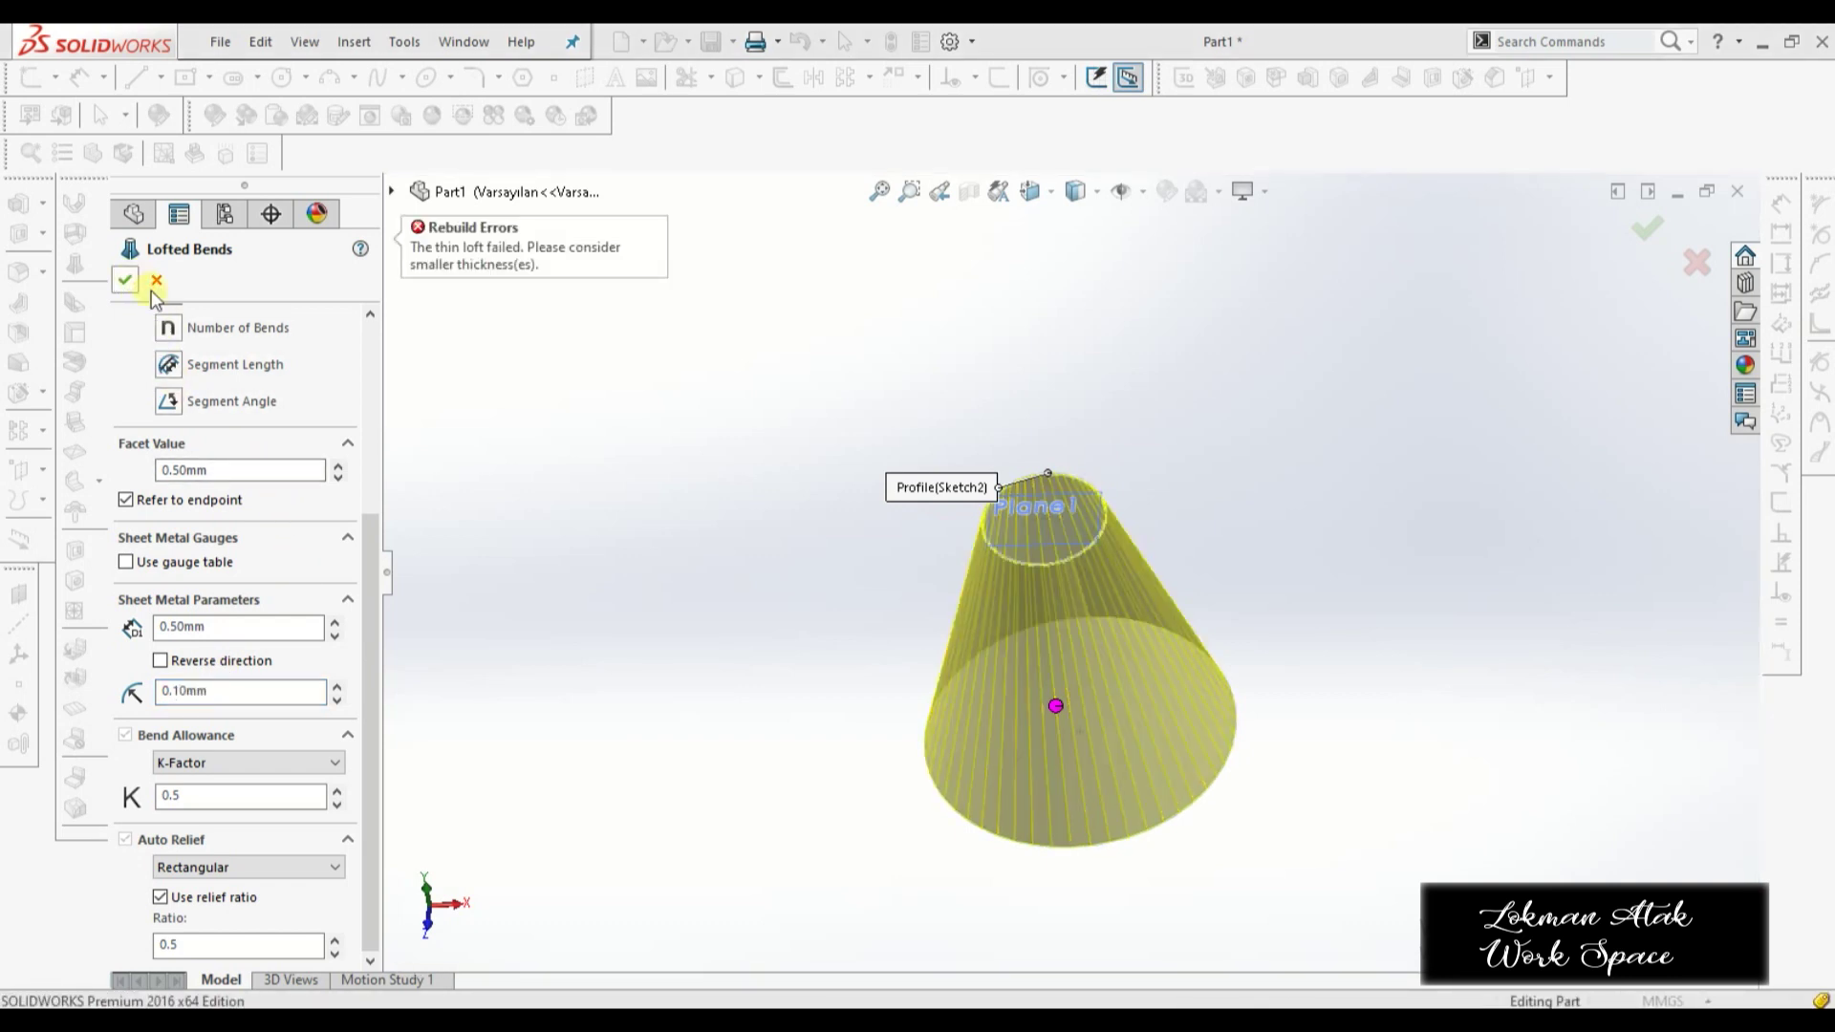
left_click_drag(371, 492, 376, 319)
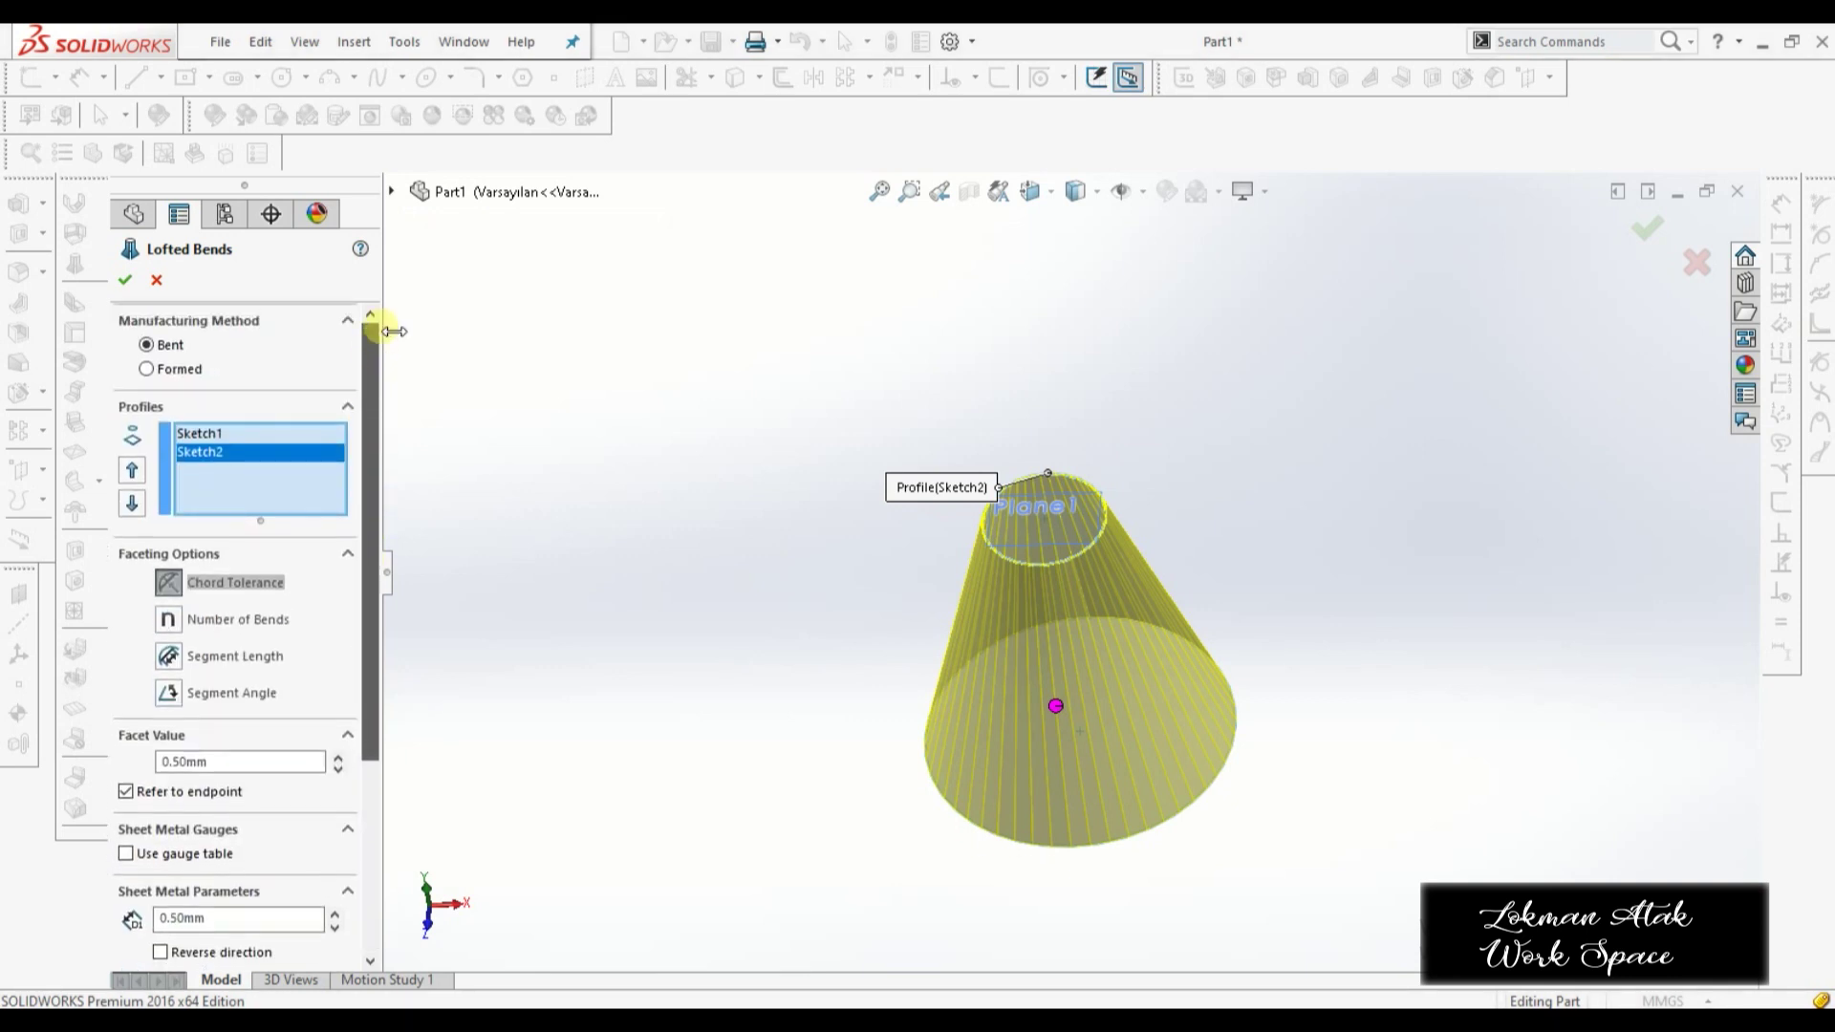
- Retry with 5.00 mm segment-length faceting, then cancel the failing Lofted Bends
left_click(186, 657)
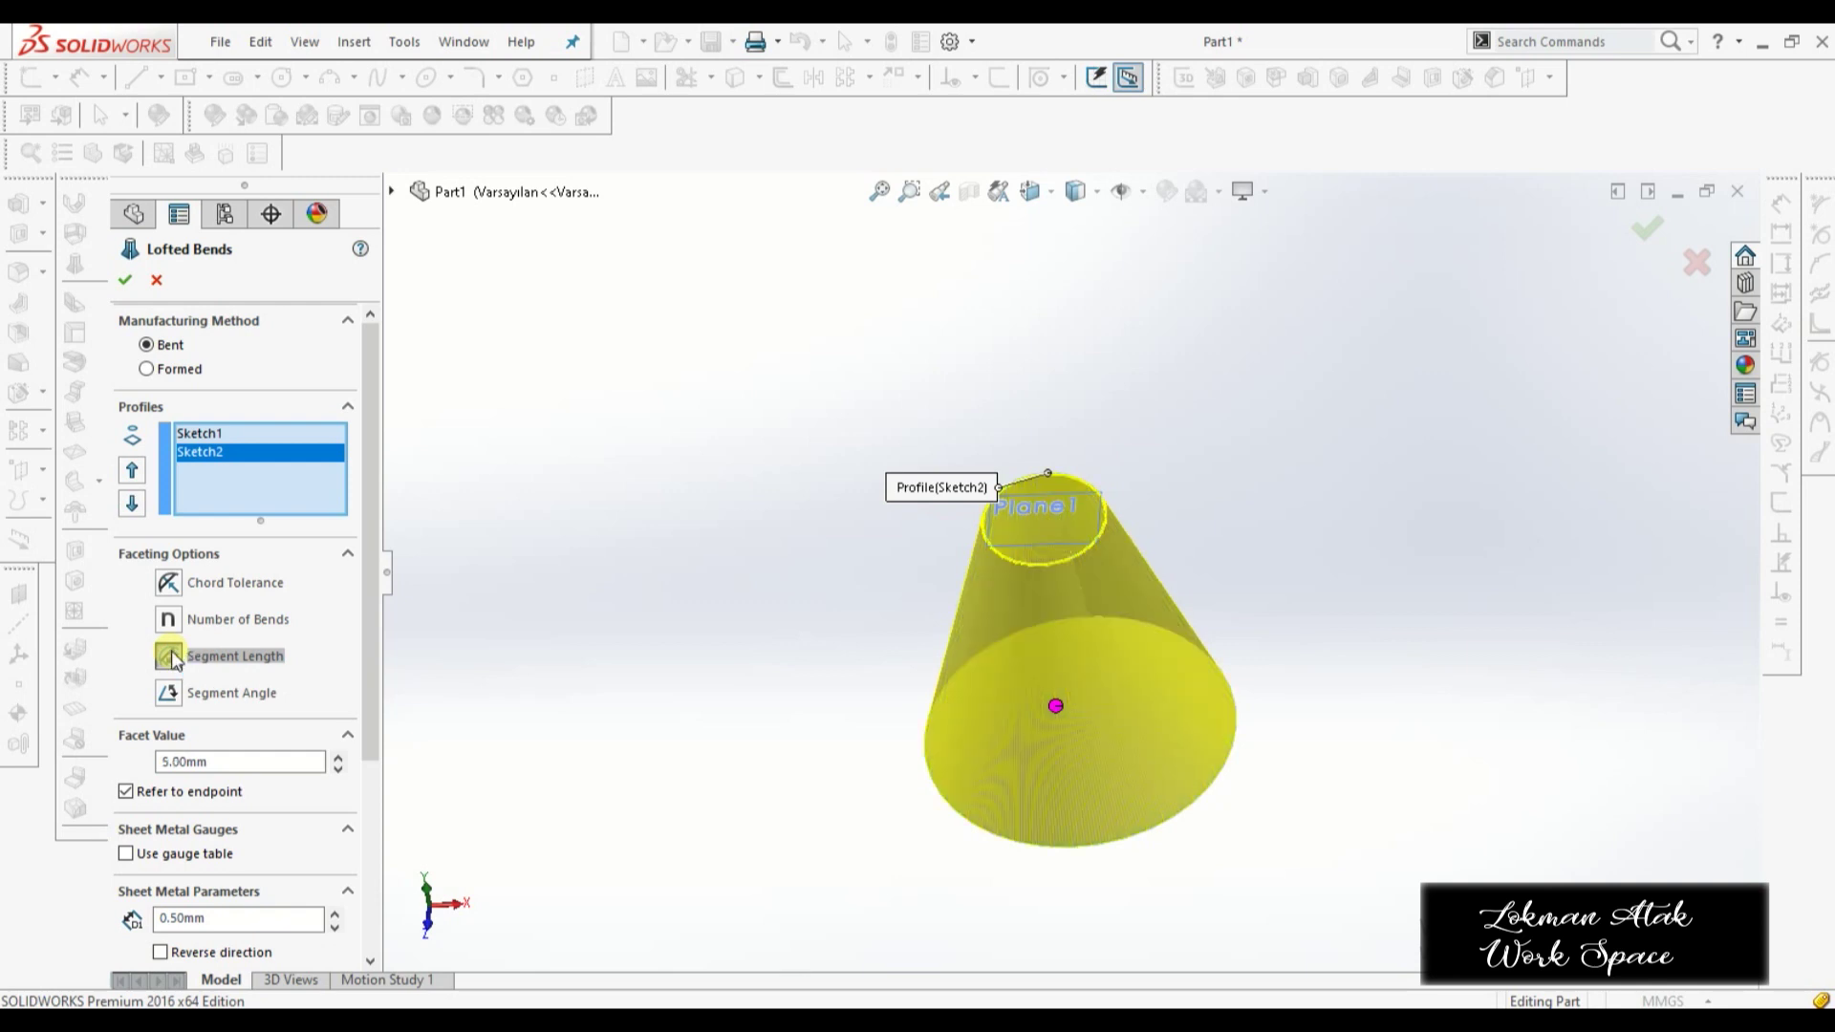
left_click(126, 282)
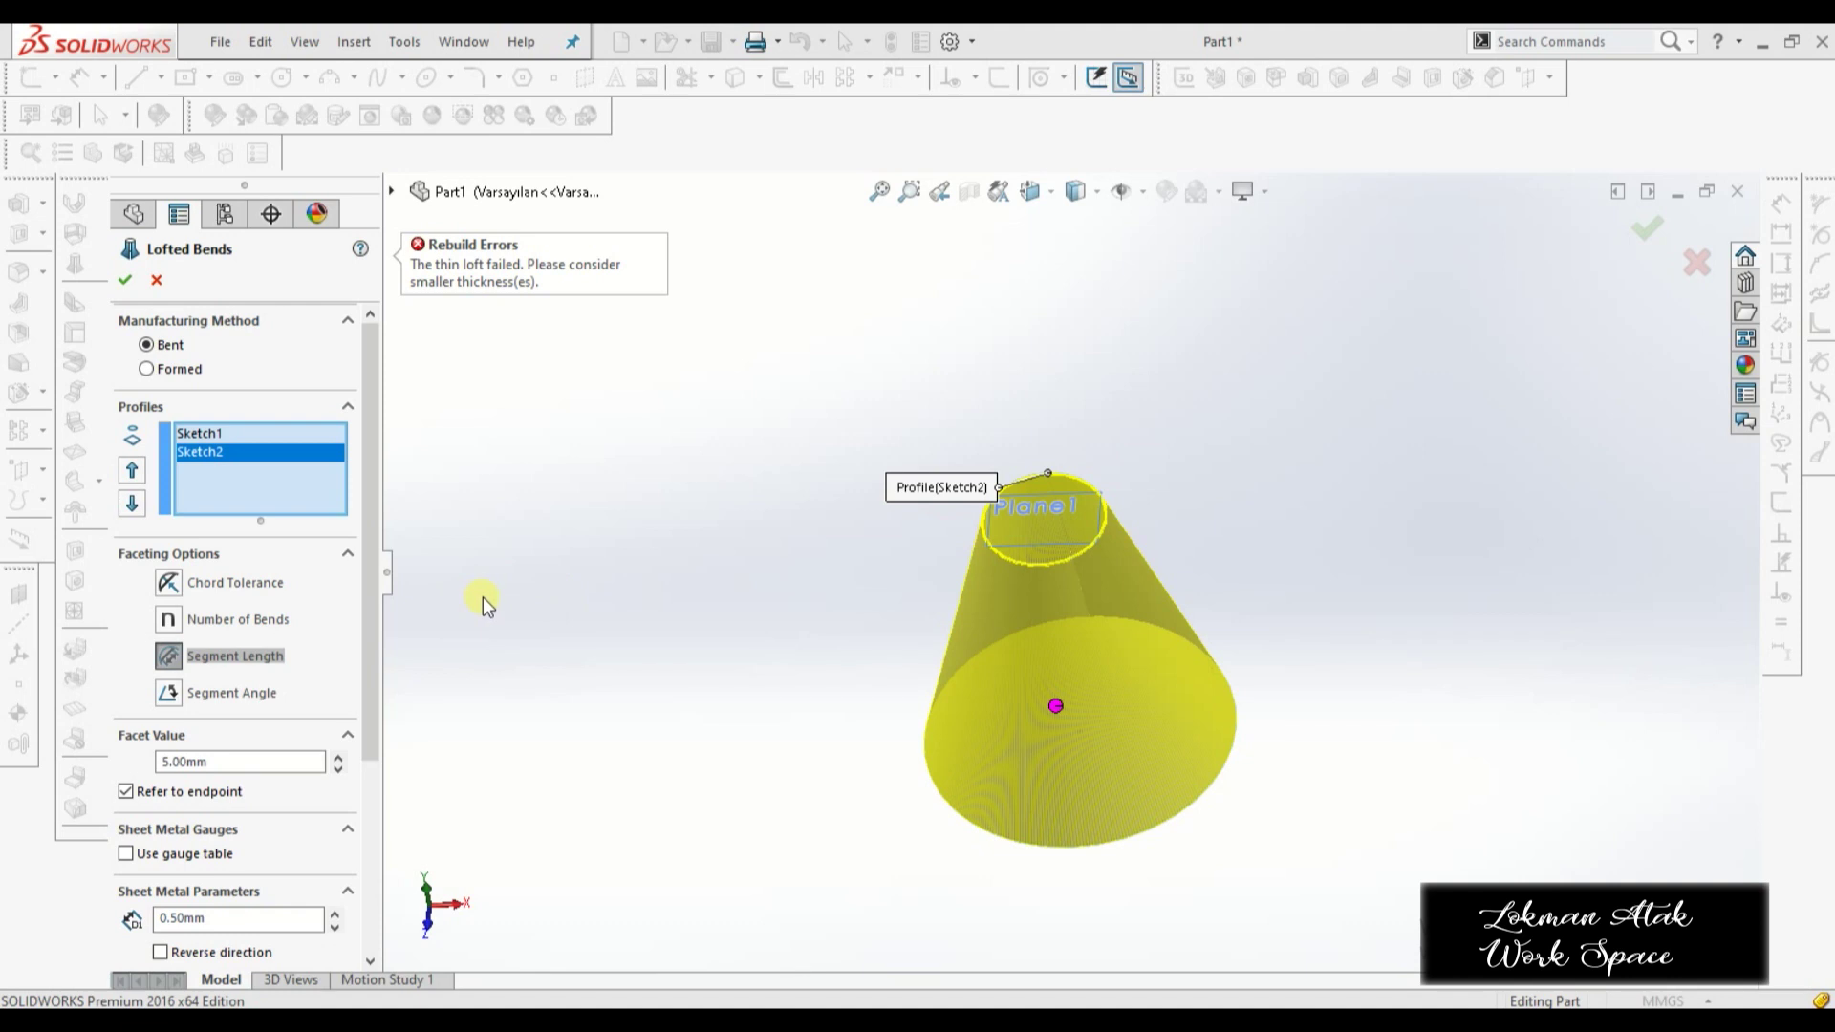
left_click(156, 280)
middle_click_drag(1071, 585, 1115, 627)
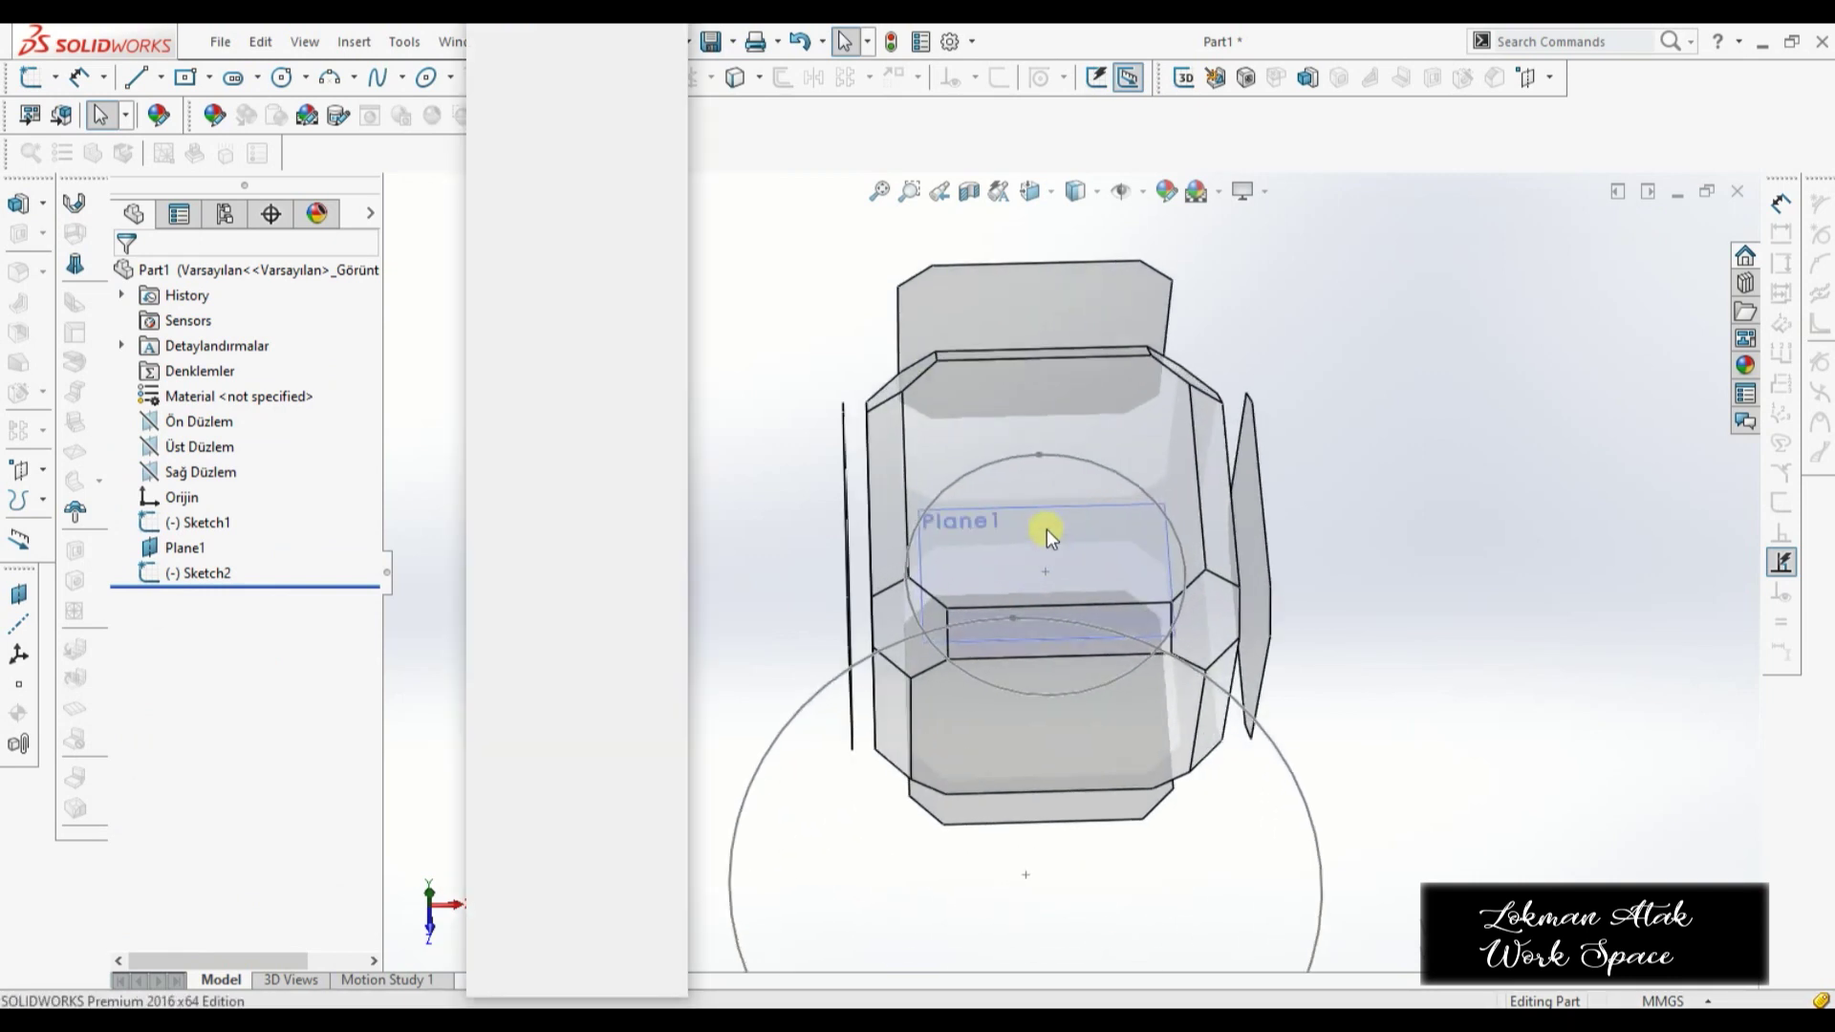
- In Sketch2, draw a helper center rectangle over the top of the Ø200 circle
left_click(198, 572)
left_click(197, 511)
scroll(1067, 517, "up", 2)
scroll(1087, 483, "up", 1)
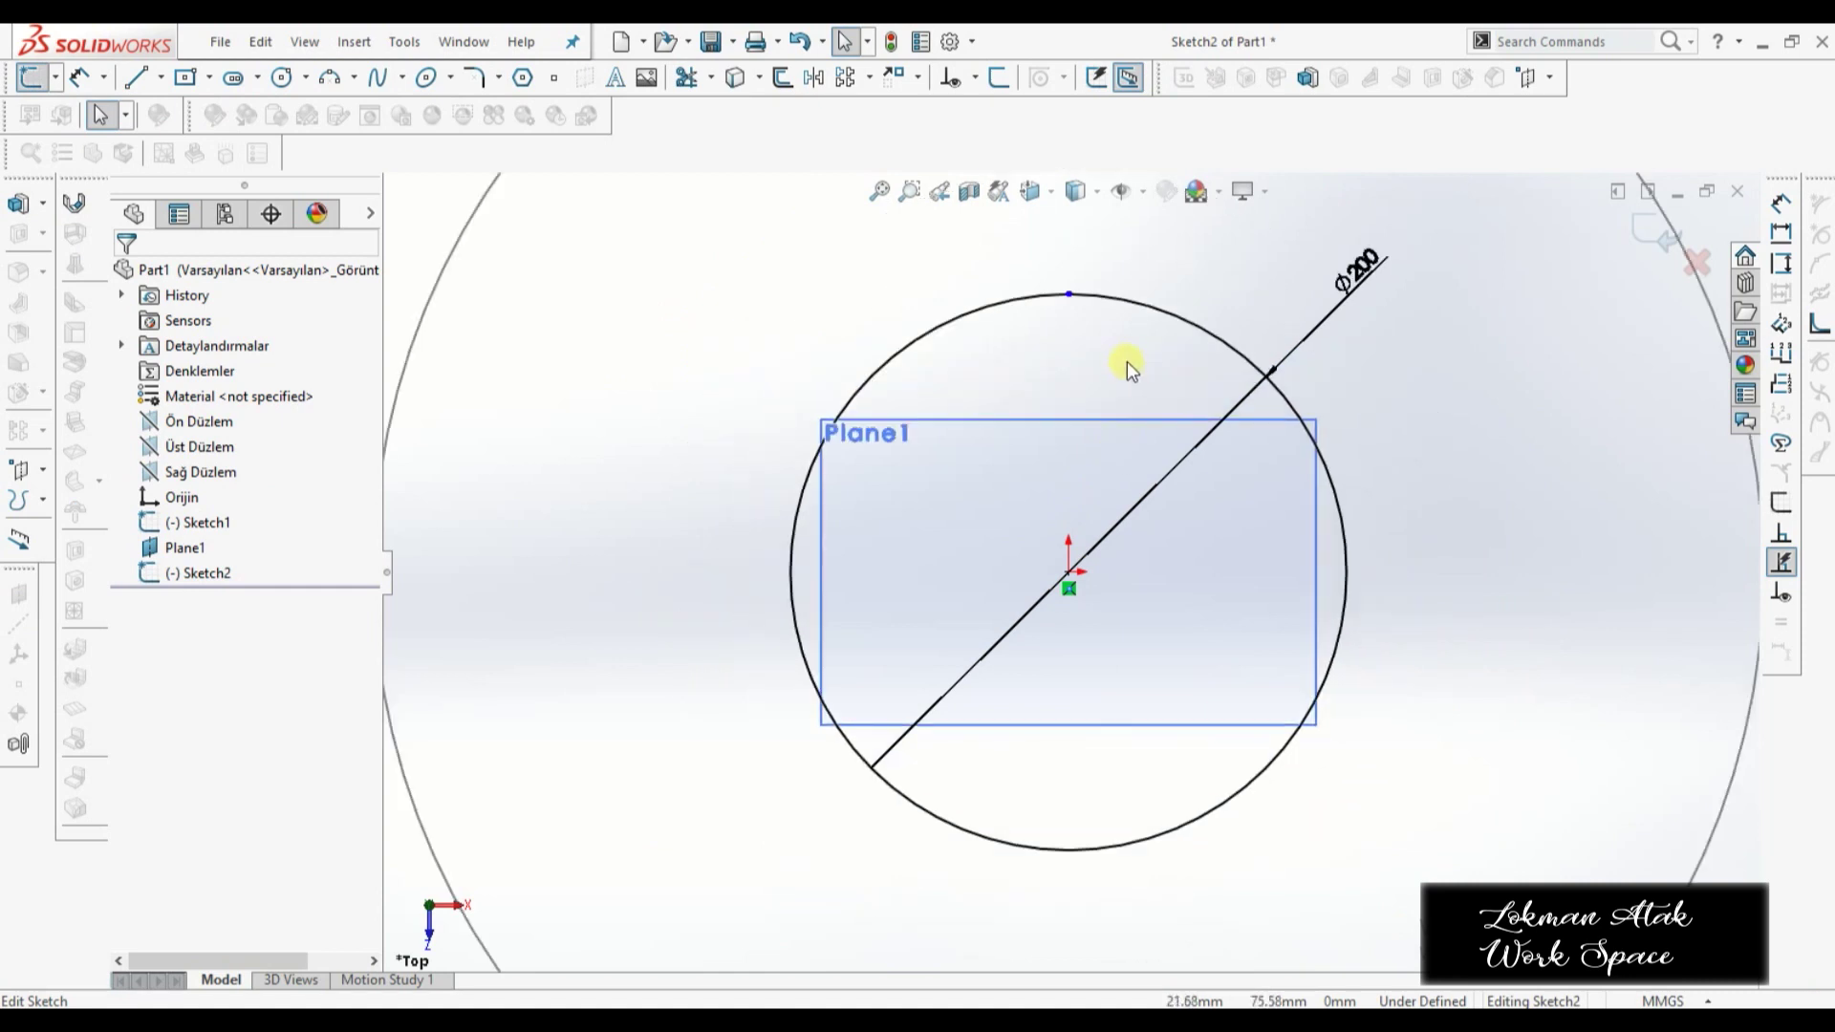
scroll(1126, 361, "down", 3)
scroll(1090, 341, "down", 3)
scroll(1093, 403, "down", 2)
scroll(943, 468, "down", 2)
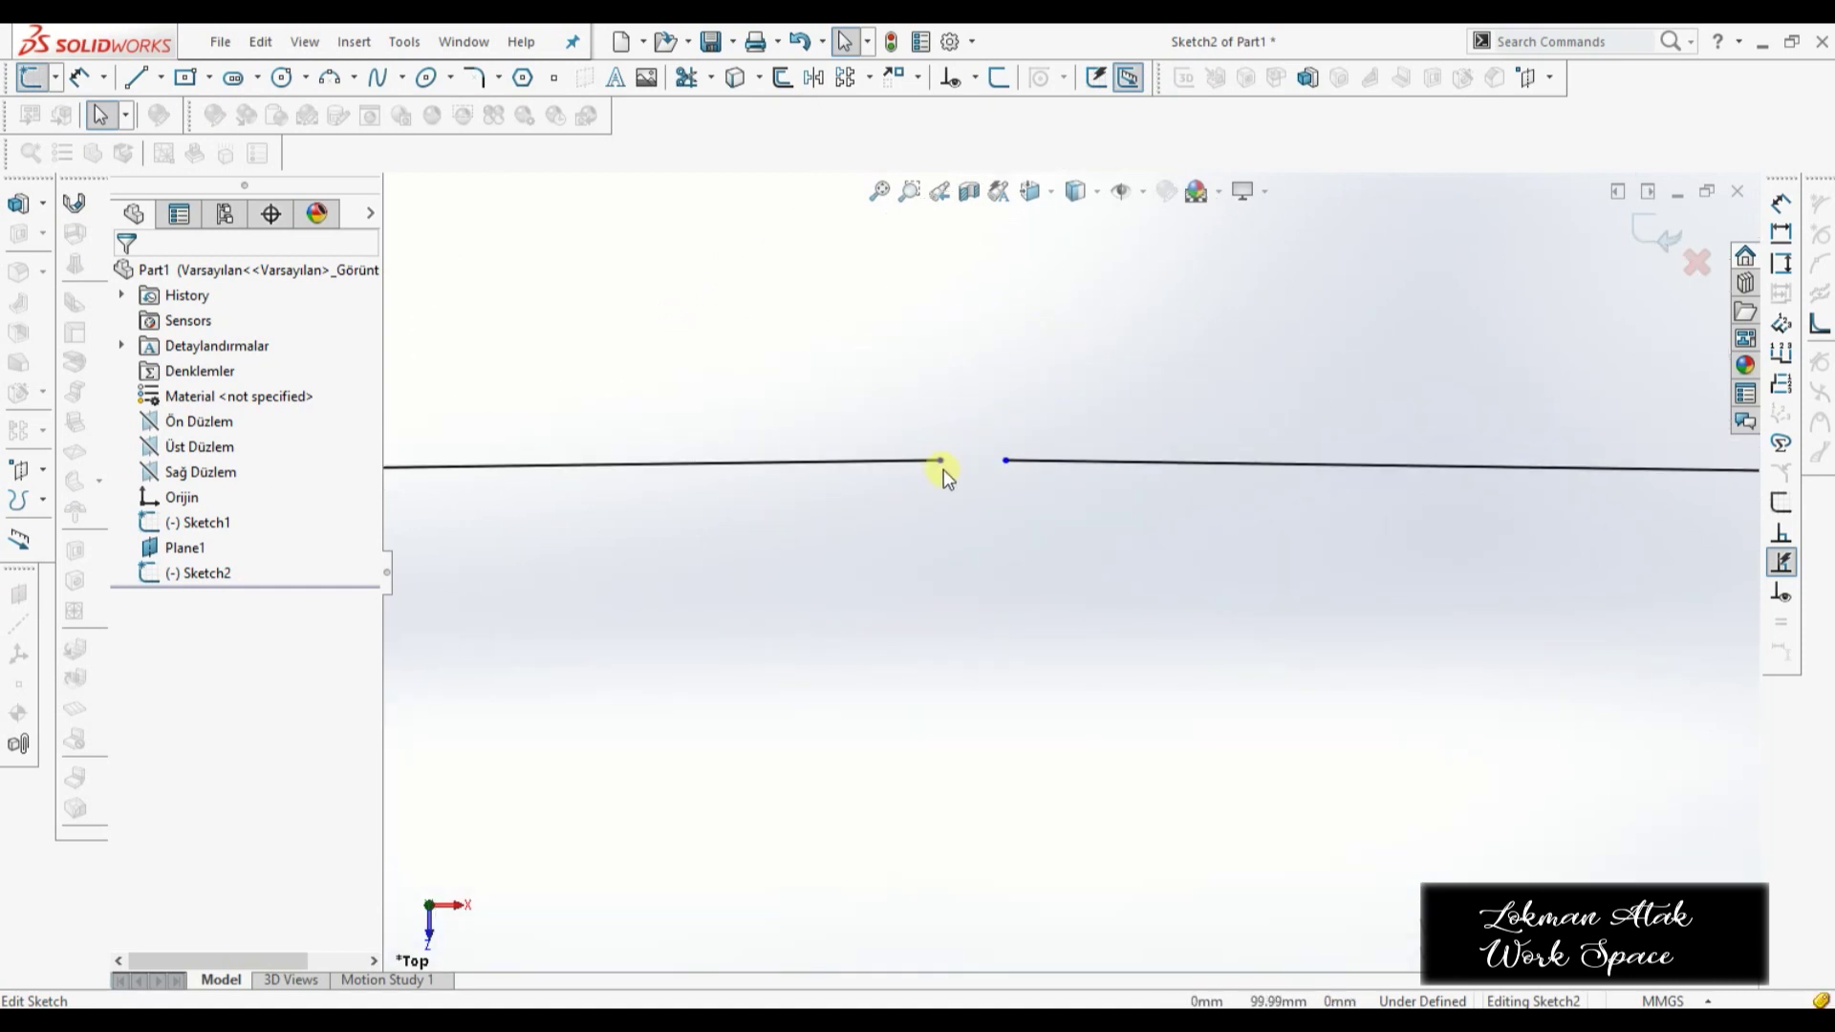
left_click(185, 78)
left_click(941, 460)
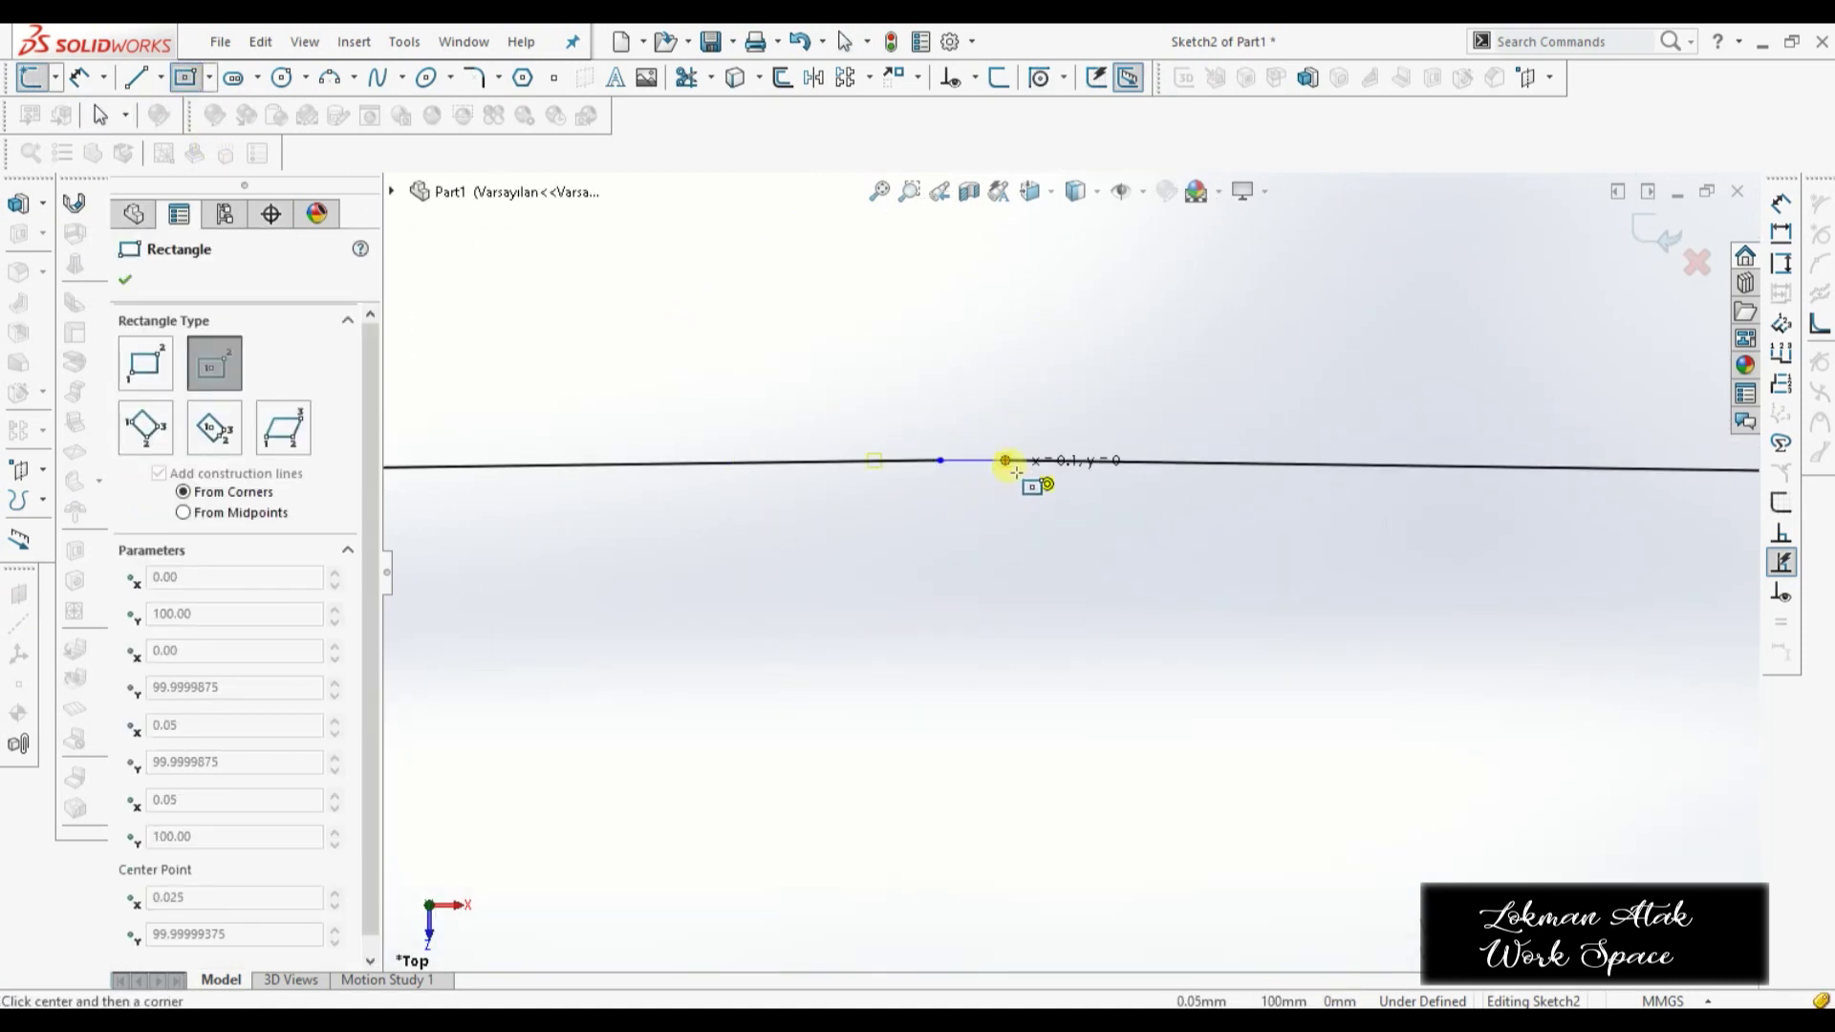
left_click(1005, 613)
- Trim the arc inside the rectangle, delete the rectangle and close Sketch2
left_click(710, 77)
left_click(749, 111)
left_click_drag(909, 443, 913, 478)
key("Escape")
left_click_drag(790, 270, 1040, 598)
key("Delete")
left_click(1653, 232)
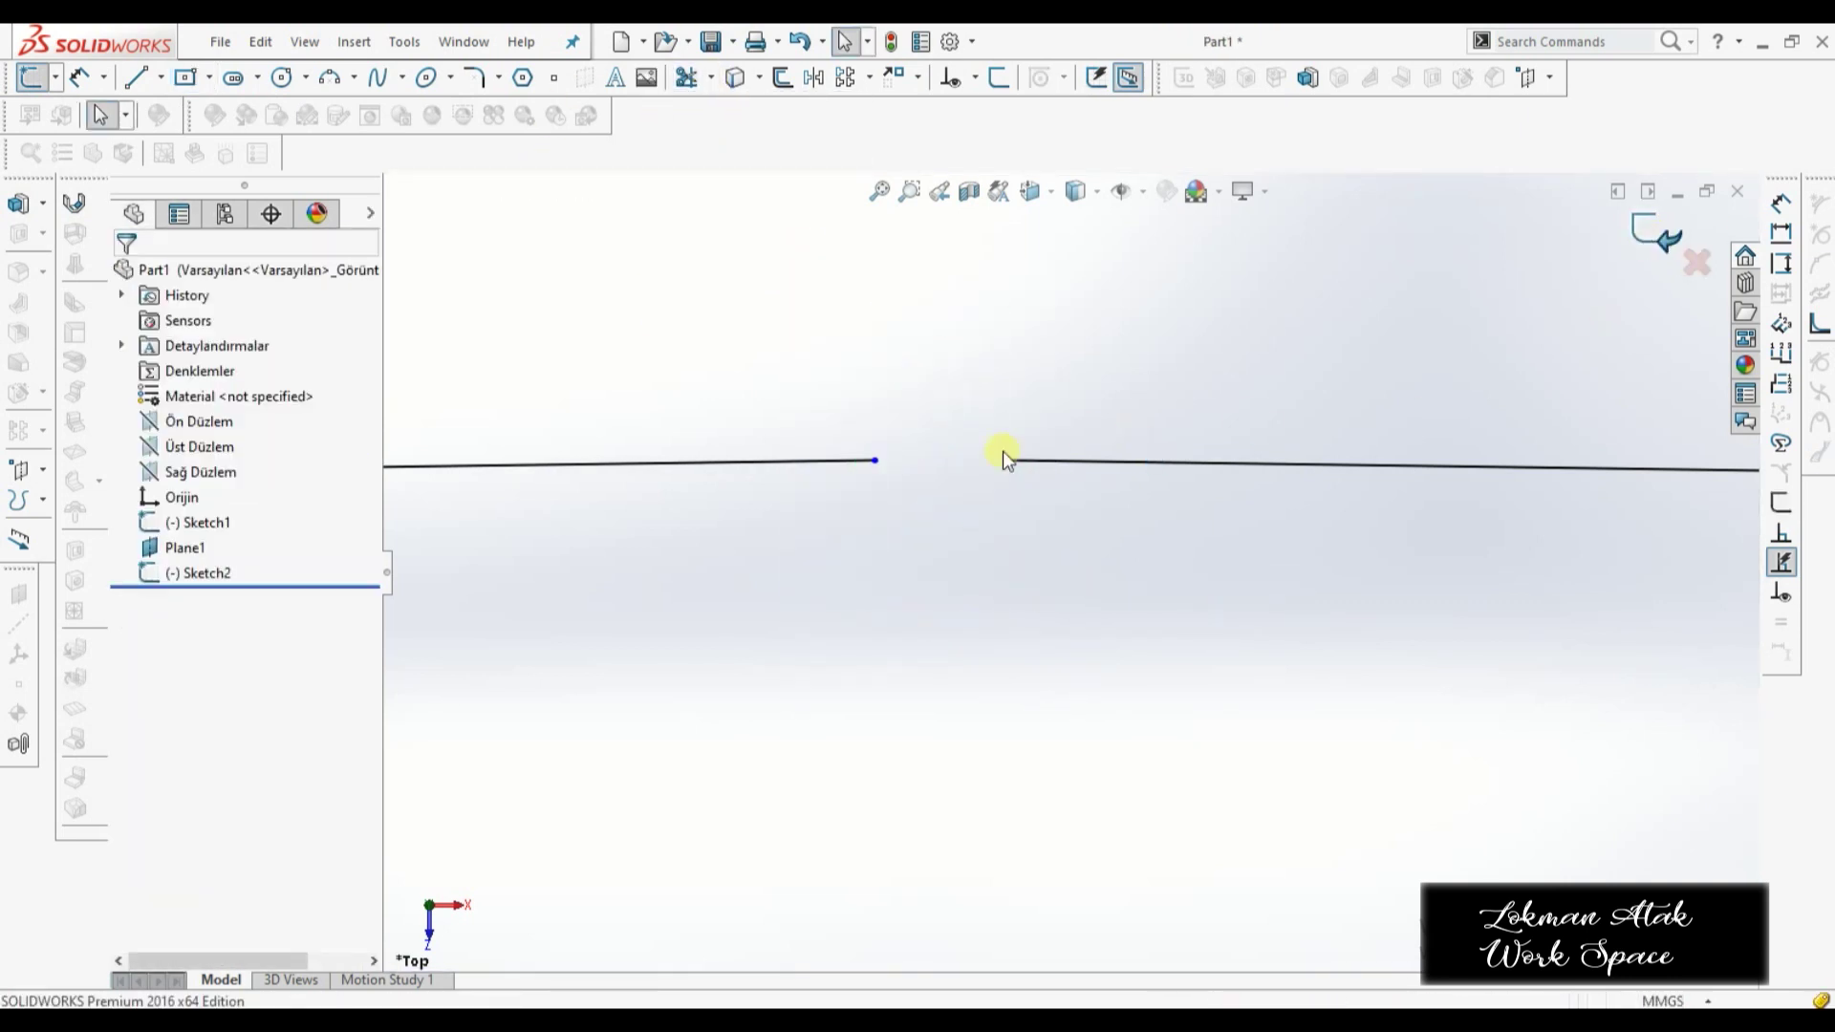
scroll(998, 458, "up", 3)
scroll(999, 463, "up", 2)
- In Sketch1, draw a helper center rectangle over the top of the Ø500 circle
left_click(201, 522)
left_click(238, 478)
scroll(974, 454, "down", 5)
scroll(944, 489, "down", 3)
key("r")
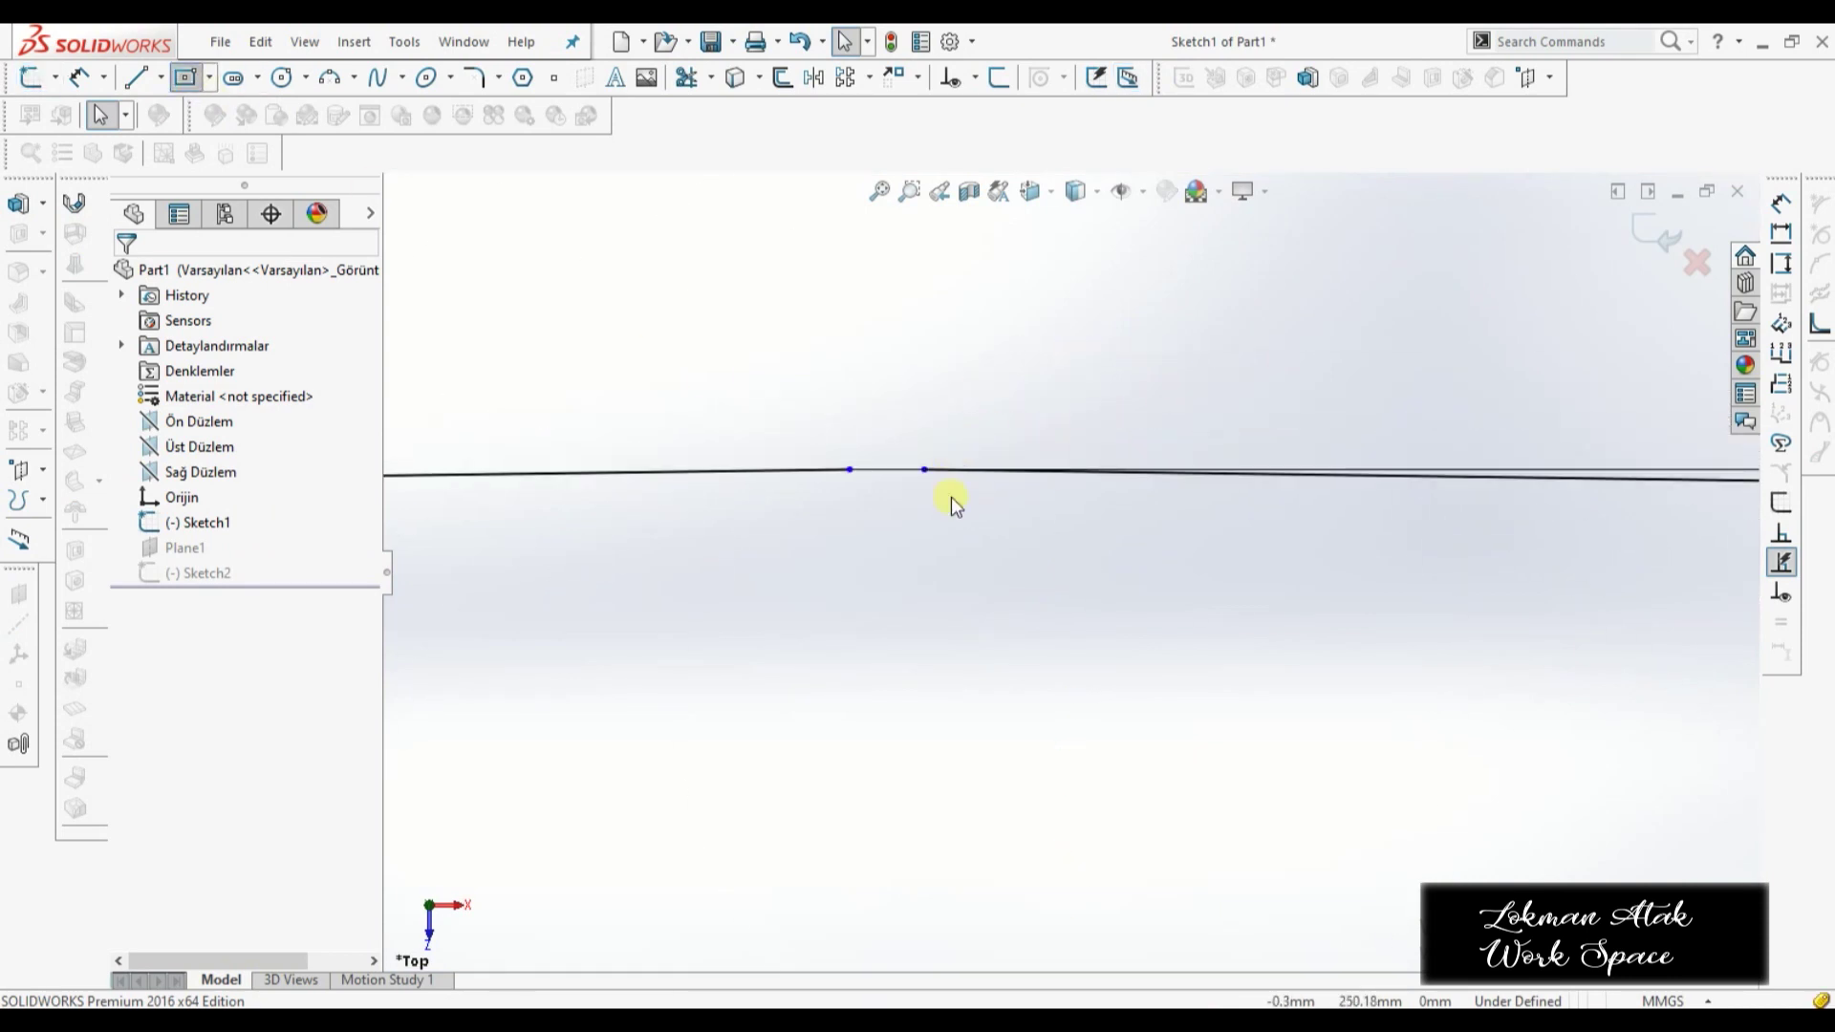
left_click(848, 470)
left_click(923, 579)
- Trim the Ø500 arc inside the rectangle, delete the rectangle and close Sketch1
key("Escape")
left_click(710, 77)
left_click(754, 106)
key("Escape")
left_click_drag(675, 307, 943, 614)
key("Delete")
left_click(1664, 235)
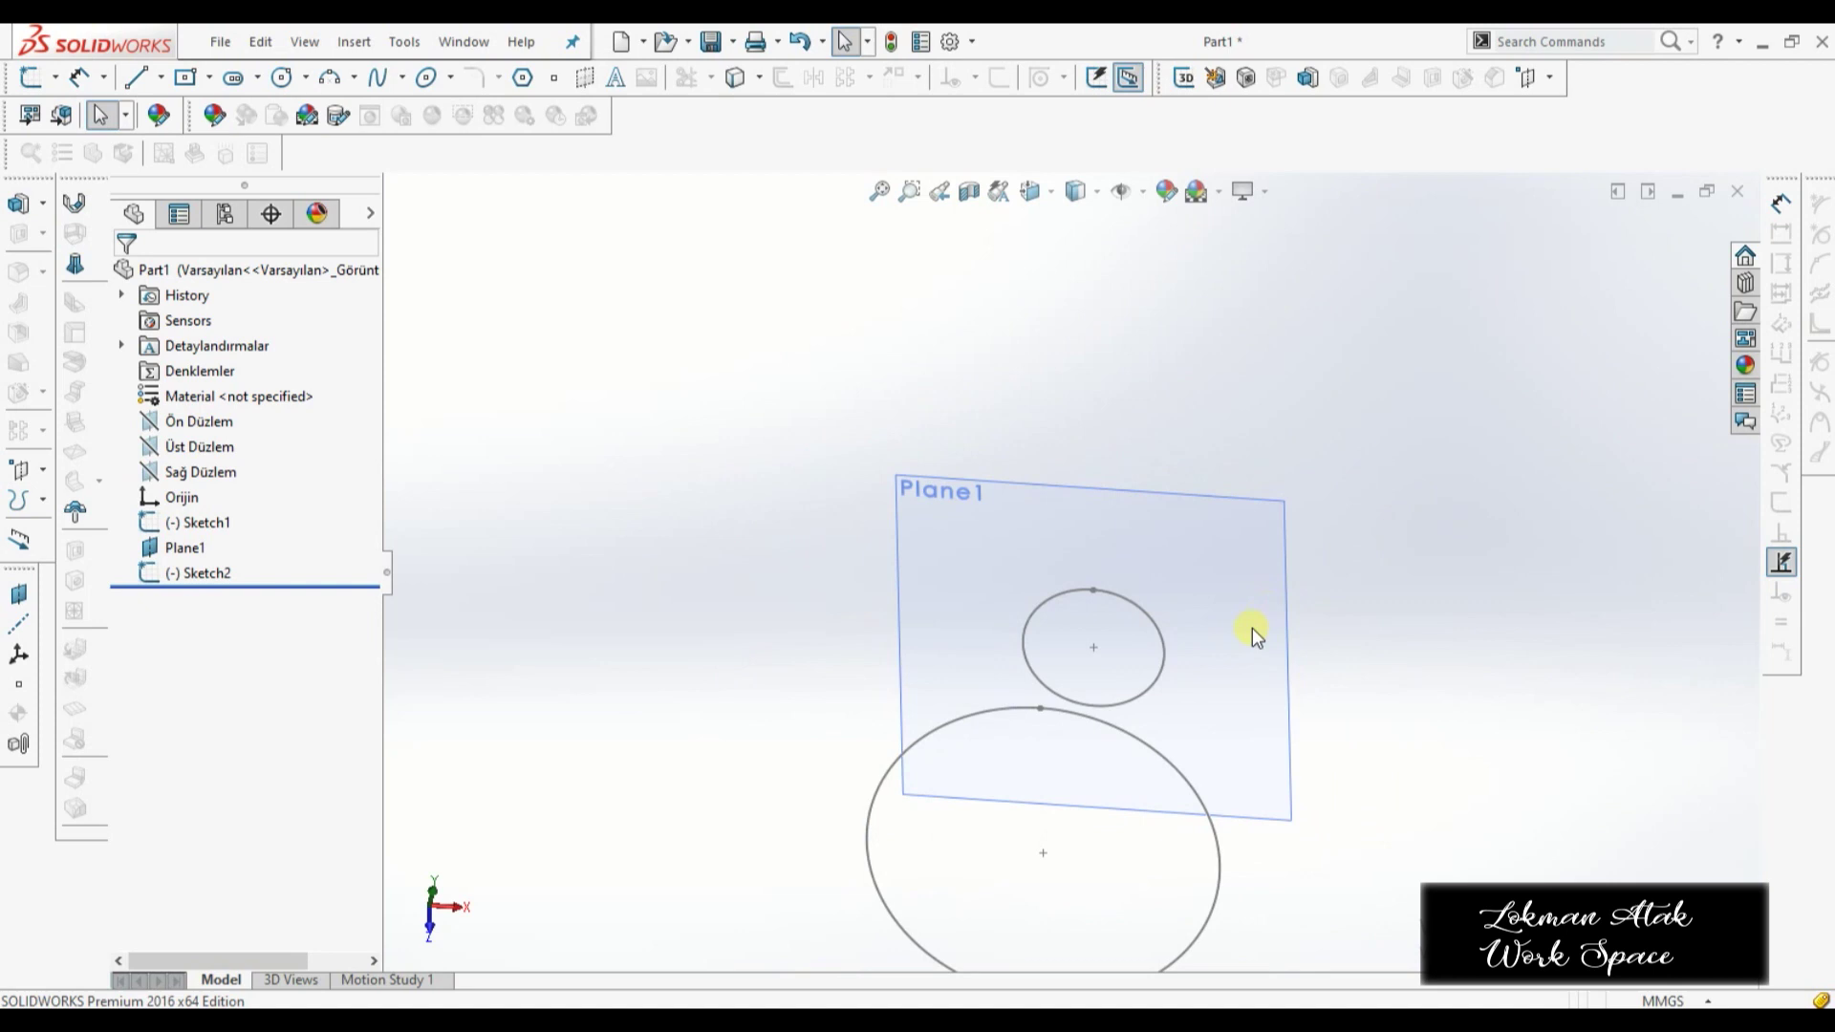
- Create a Lofted Bends feature from the Ø500 circle (Sketch1) to the Ø200 circle (Sketch2)
left_click(74, 263)
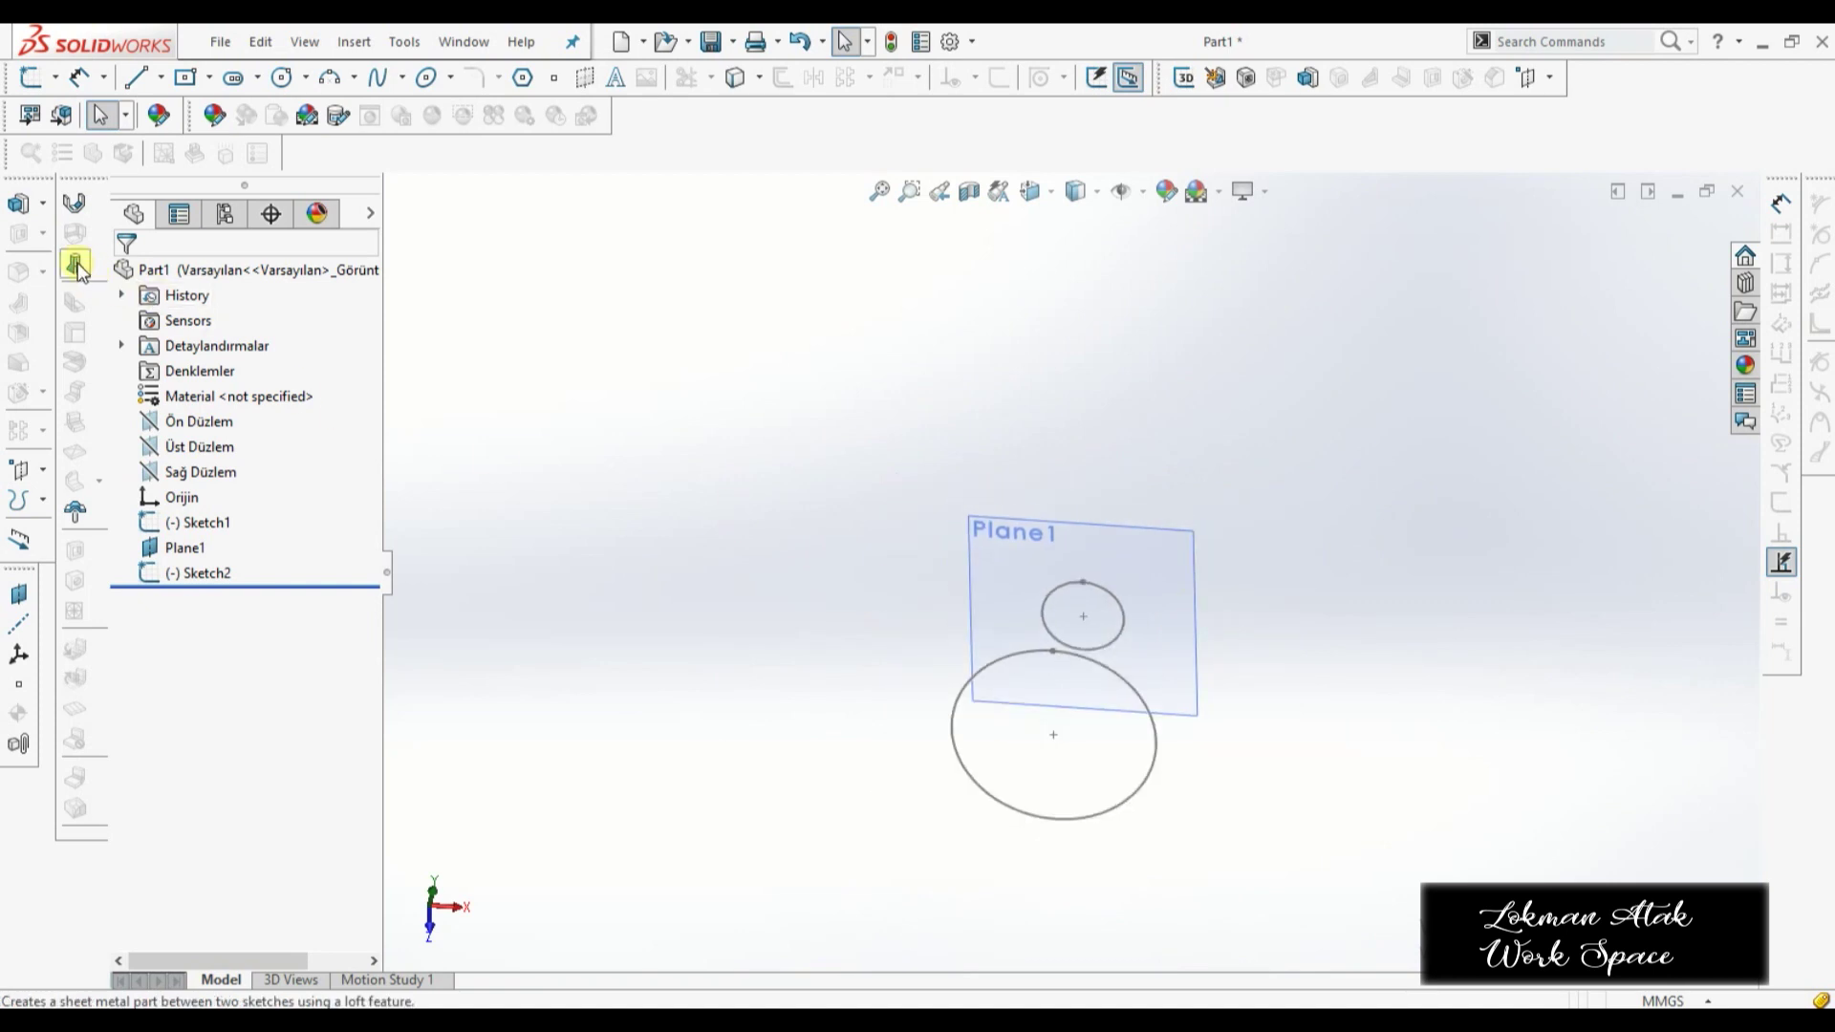
left_click(1009, 807)
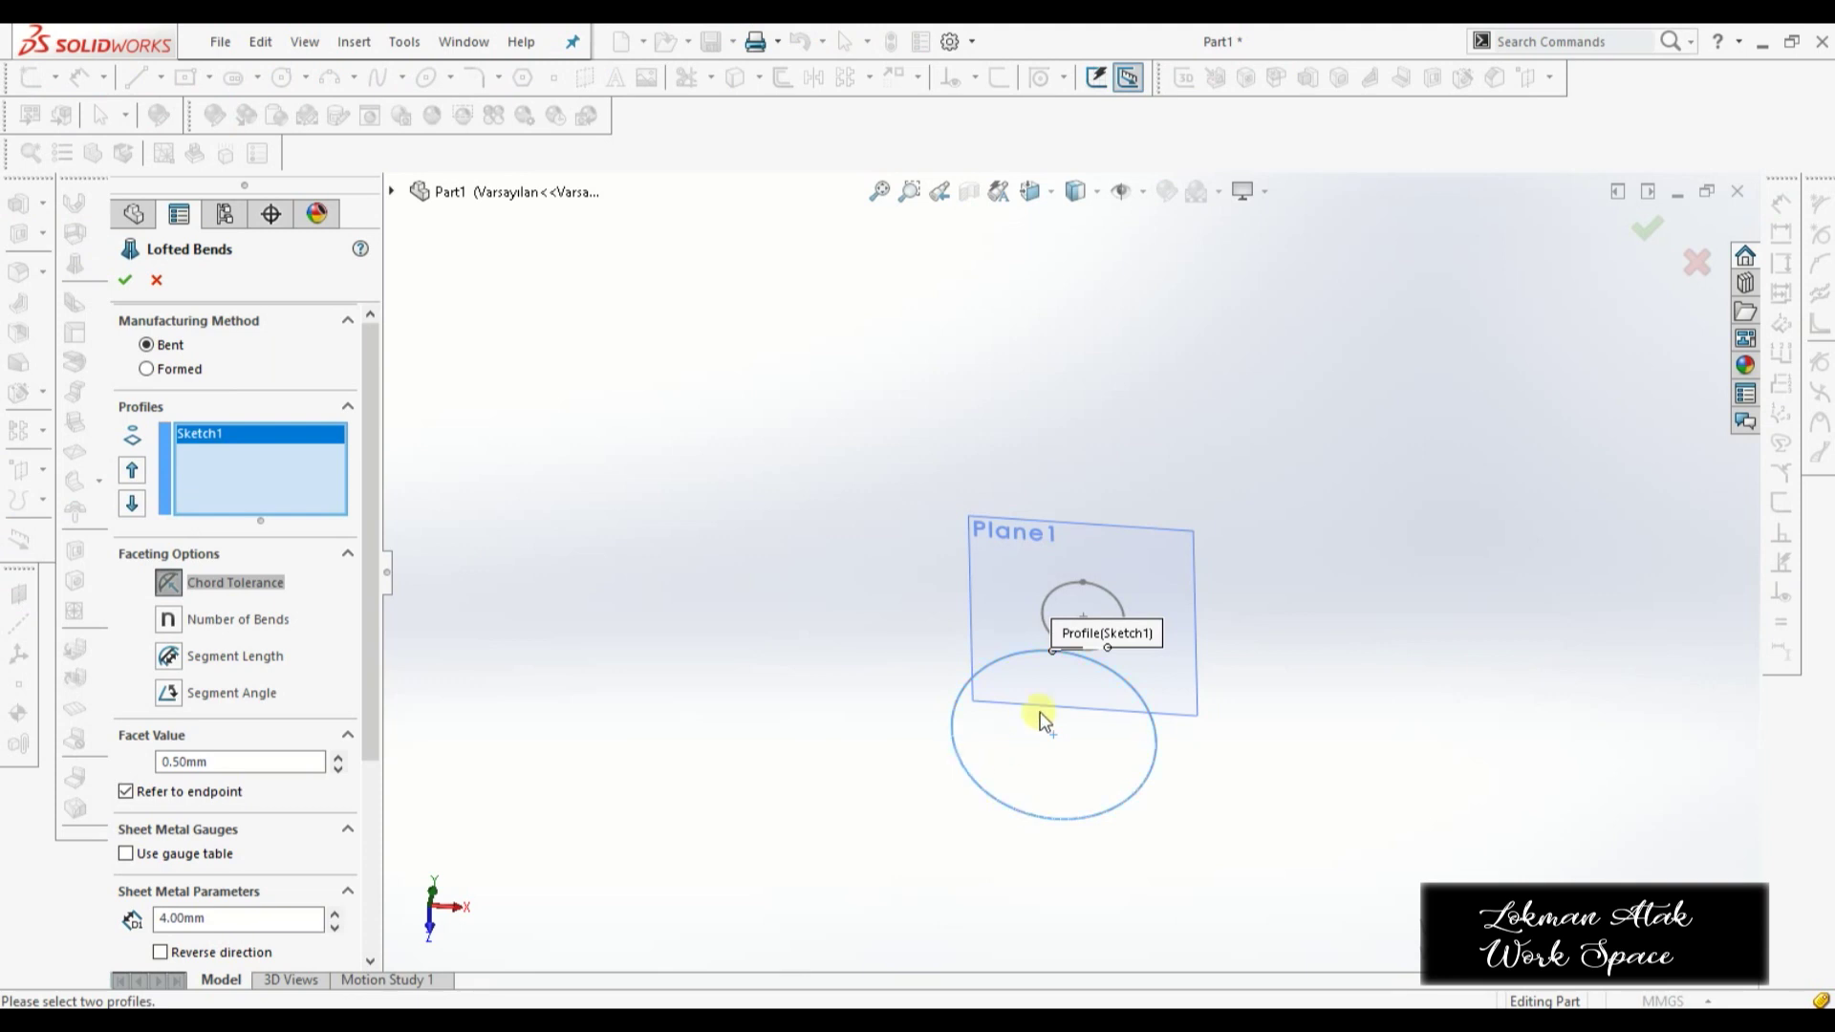
left_click(1046, 618)
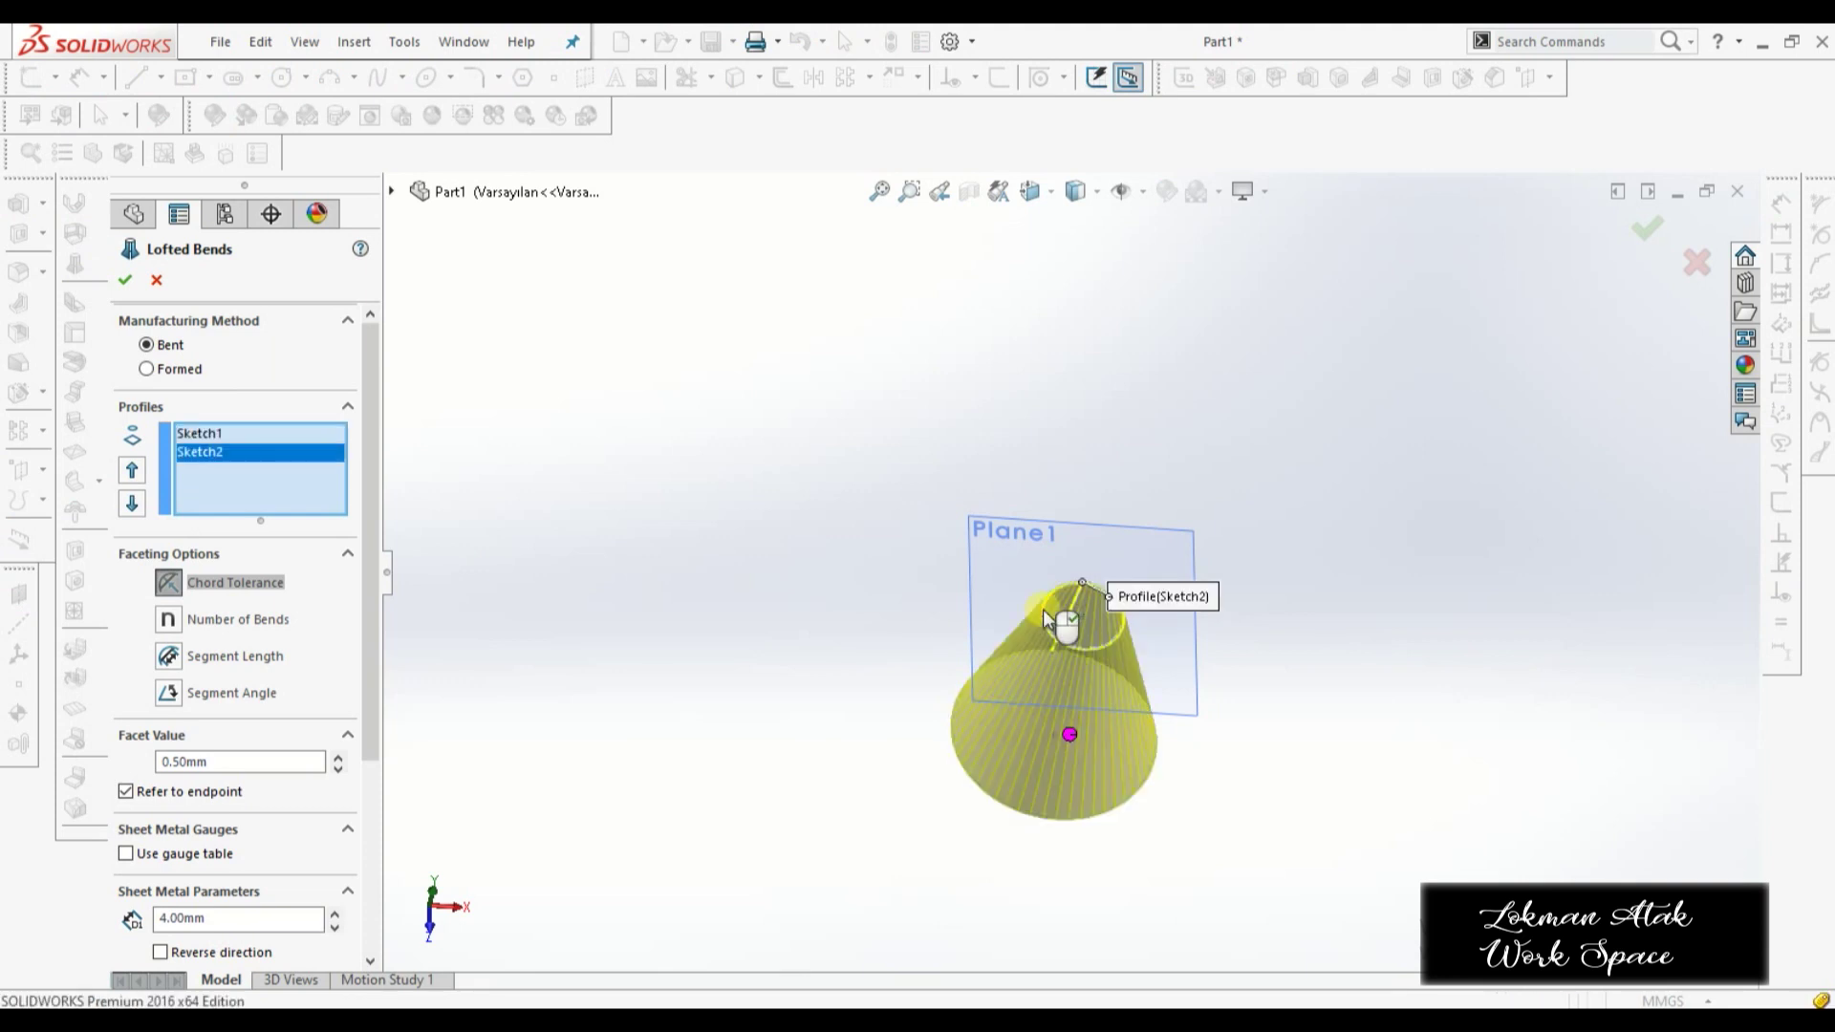
left_click(130, 280)
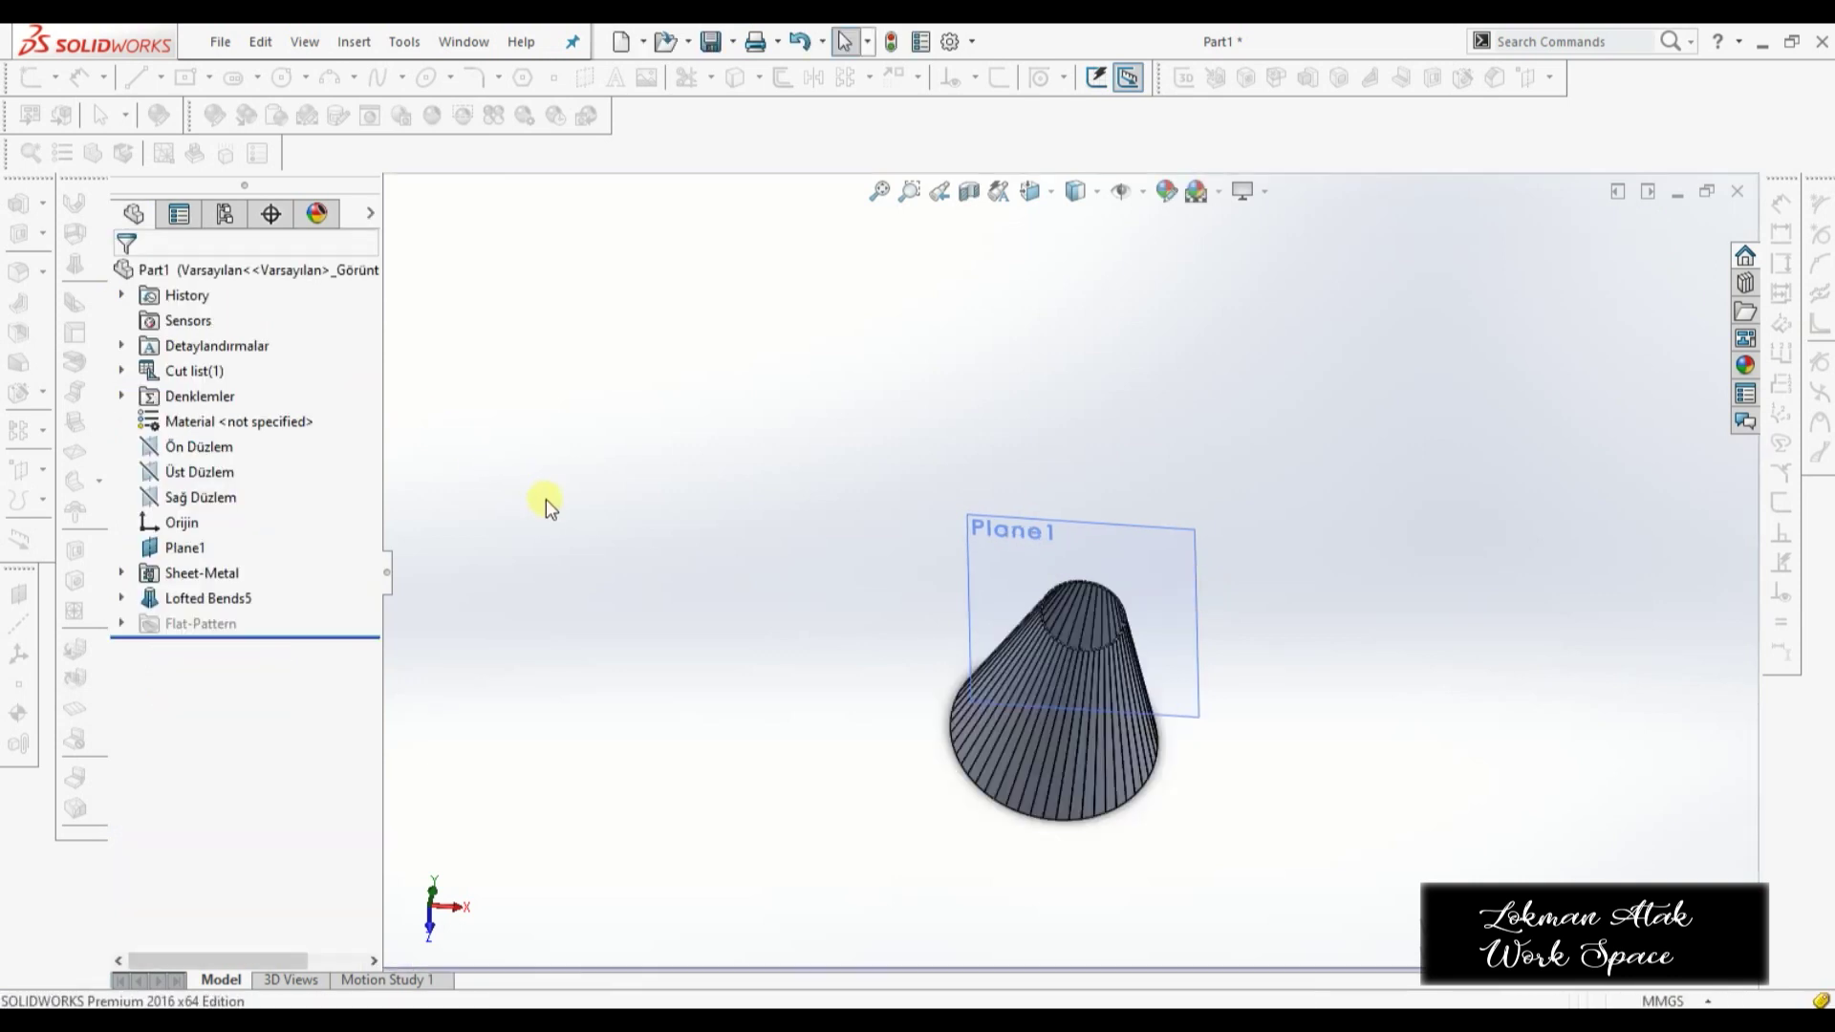
- Orbit and zoom around the built cone, looking into its small opening
mouse_move(1440, 879)
middle_mouse_down()
mouse_move(1177, 784)
mouse_move(1012, 790)
mouse_move(1052, 668)
middle_mouse_up()
scroll(1032, 641, "down", 5)
scroll(996, 621, "up", 3)
mouse_move(1013, 600)
middle_mouse_down()
mouse_move(1058, 598)
mouse_move(1070, 632)
middle_mouse_up()
scroll(1167, 575, "down", 3)
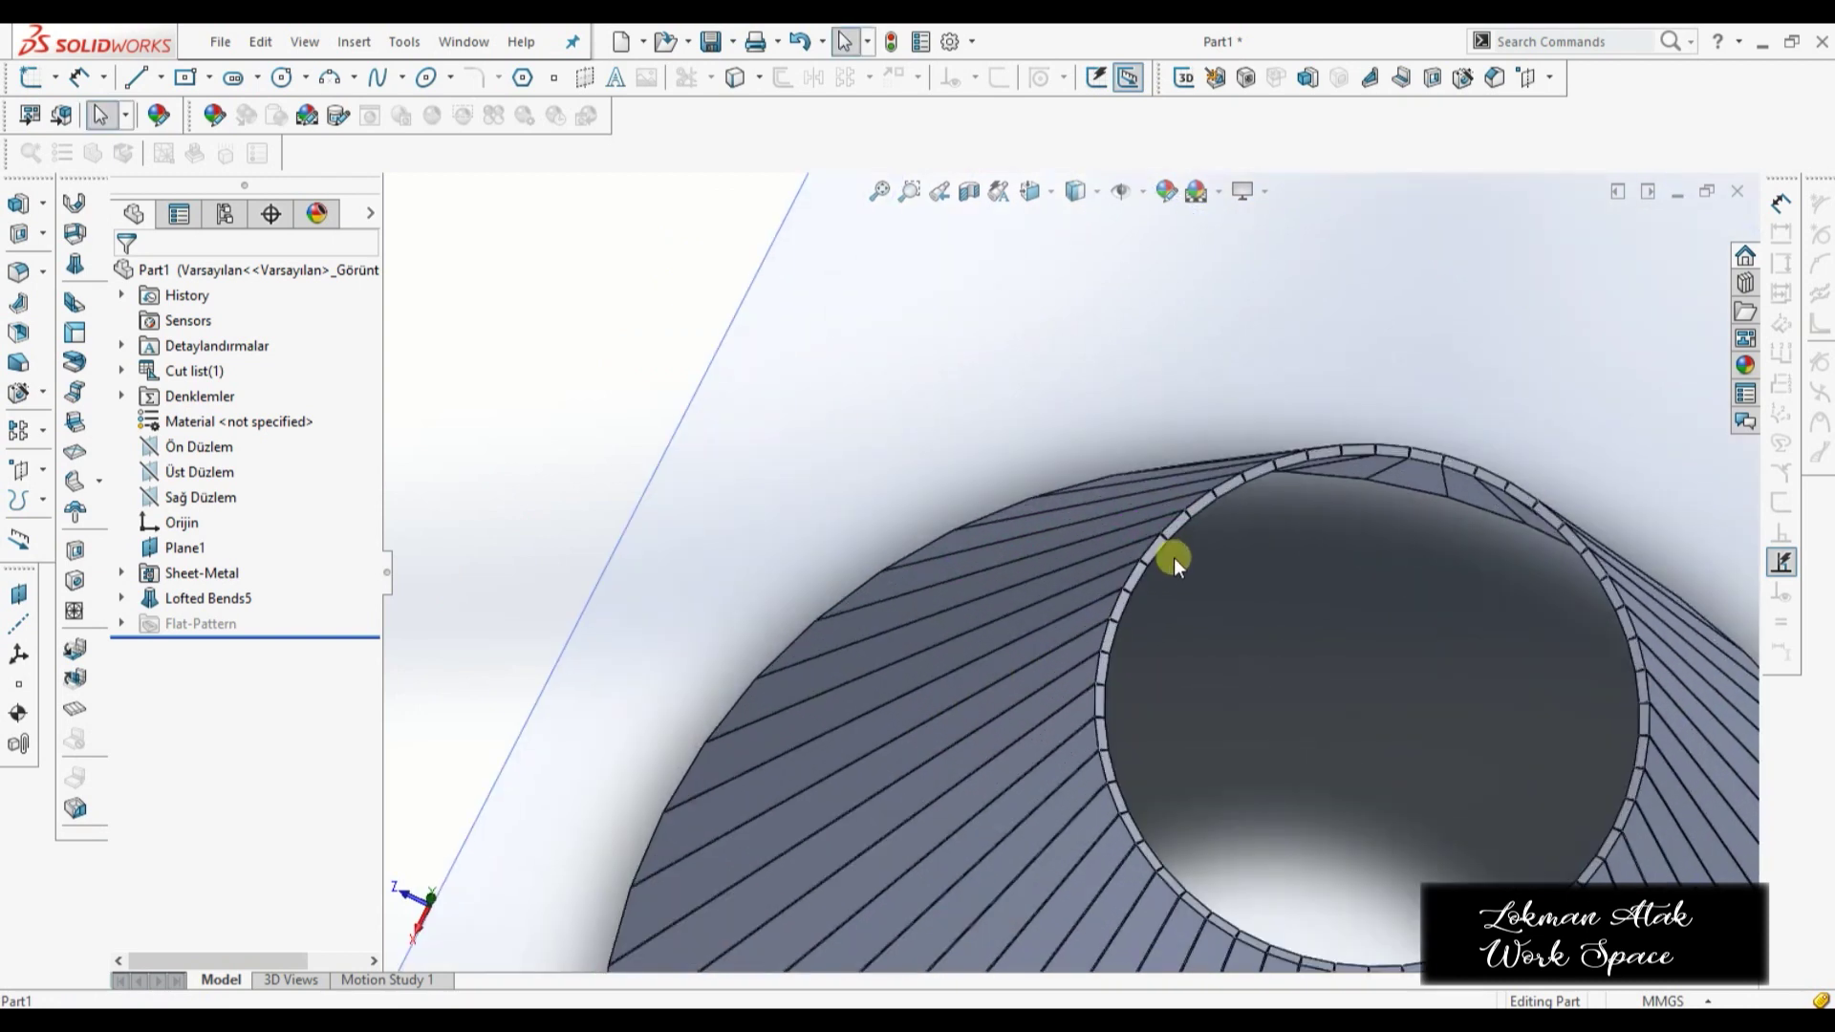
scroll(1182, 558, "up", 3)
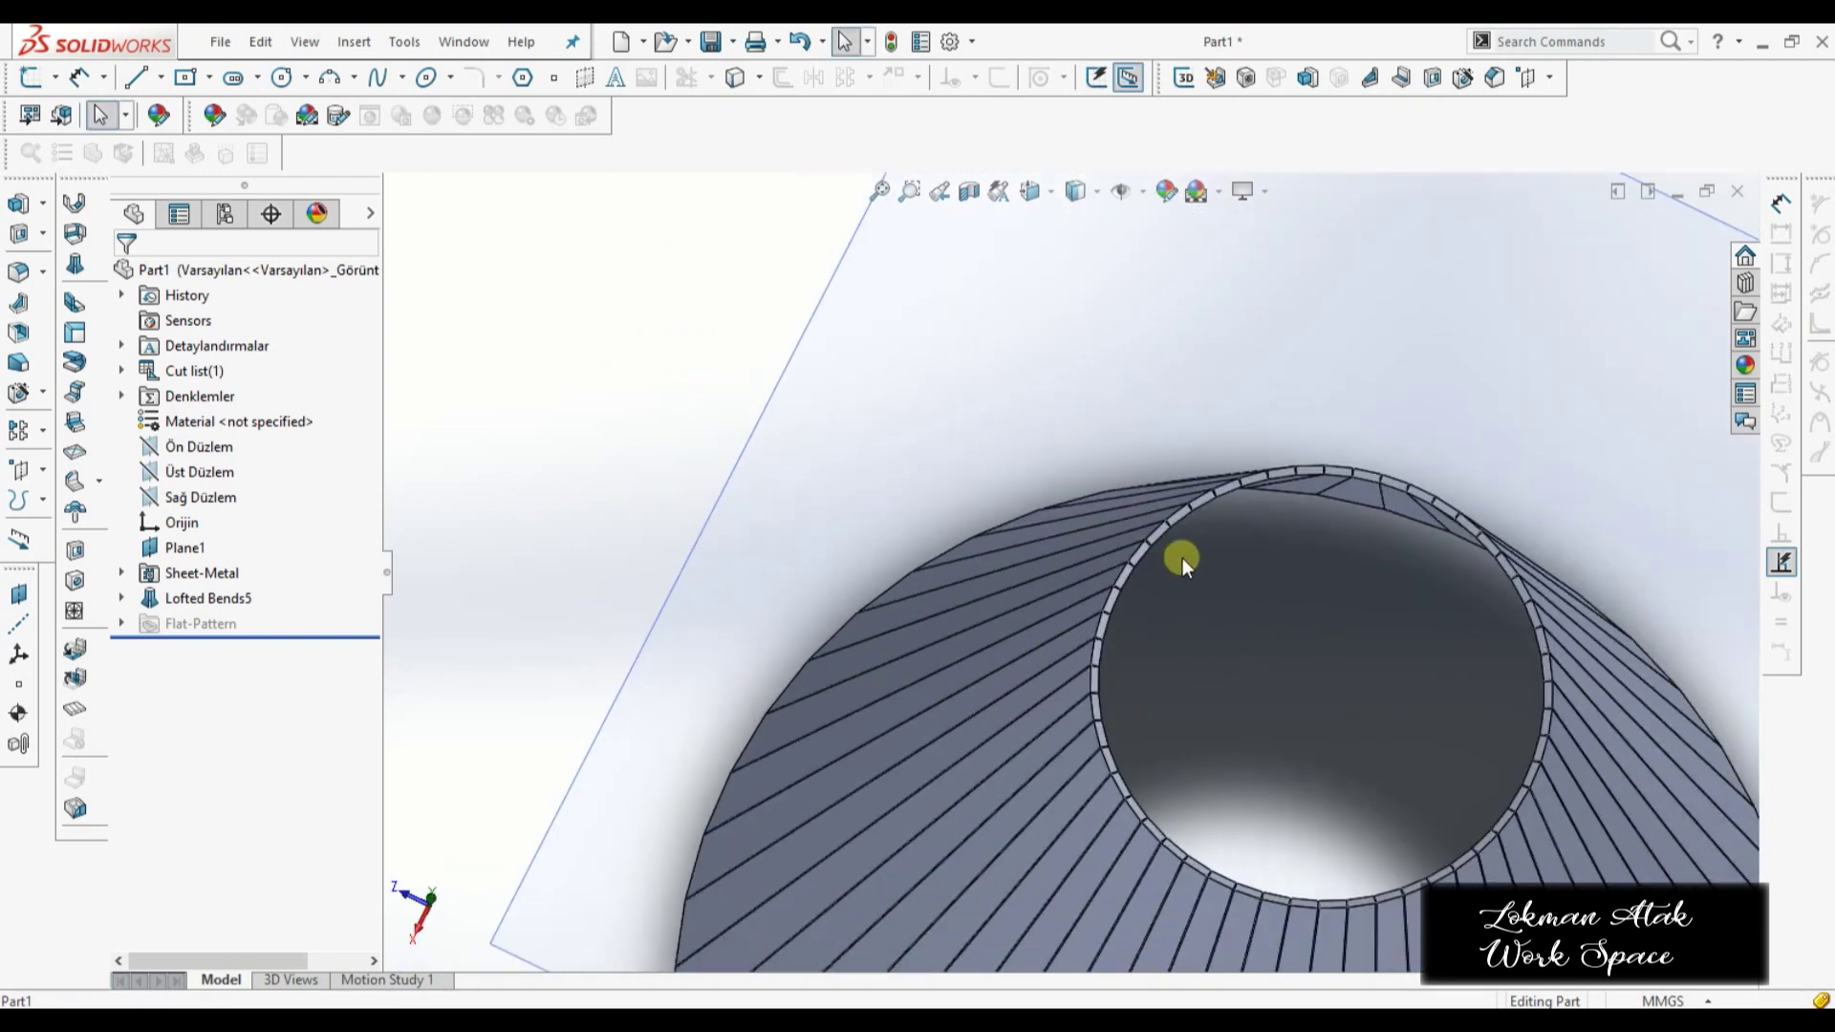
scroll(1175, 562, "up", 3)
- Flatten the cone and orbit to view the fan-shaped flat pattern
mouse_move(1206, 721)
middle_mouse_down()
mouse_move(1056, 677)
mouse_move(1142, 700)
middle_mouse_up()
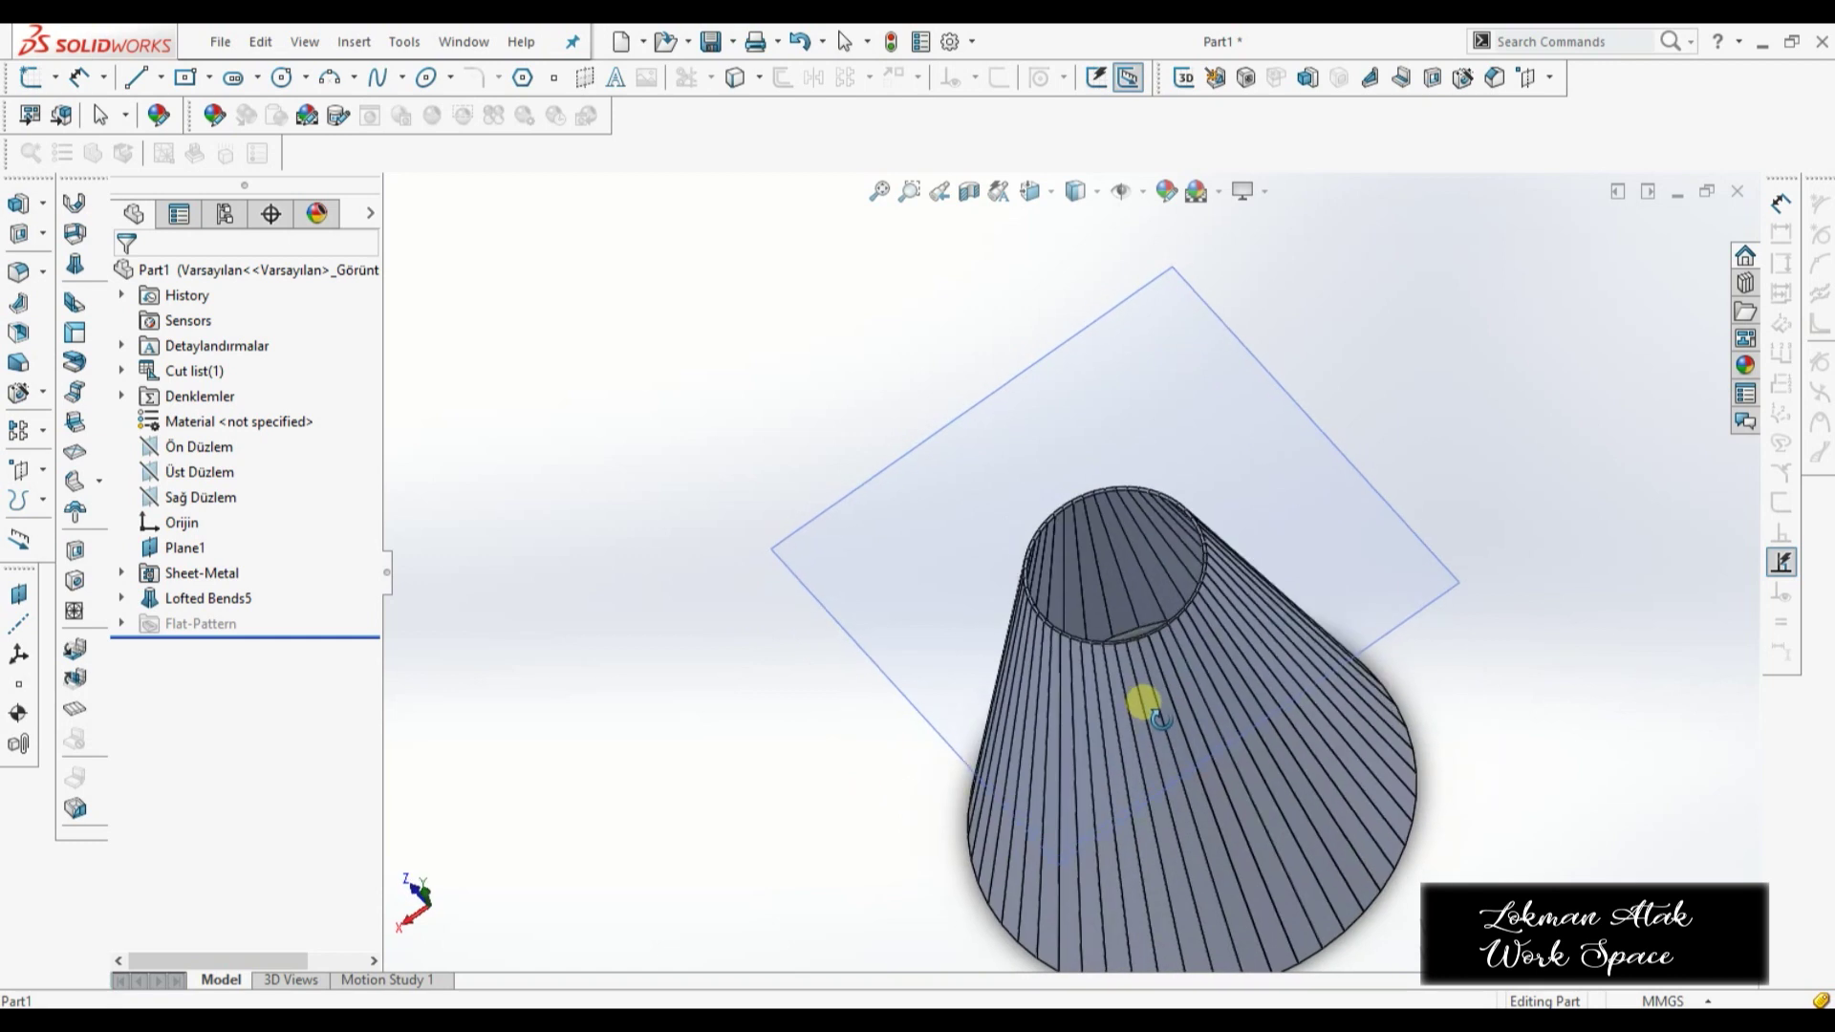
scroll(1134, 679, "down", 3)
scroll(1117, 684, "down", 3)
scroll(1115, 594, "up", 5)
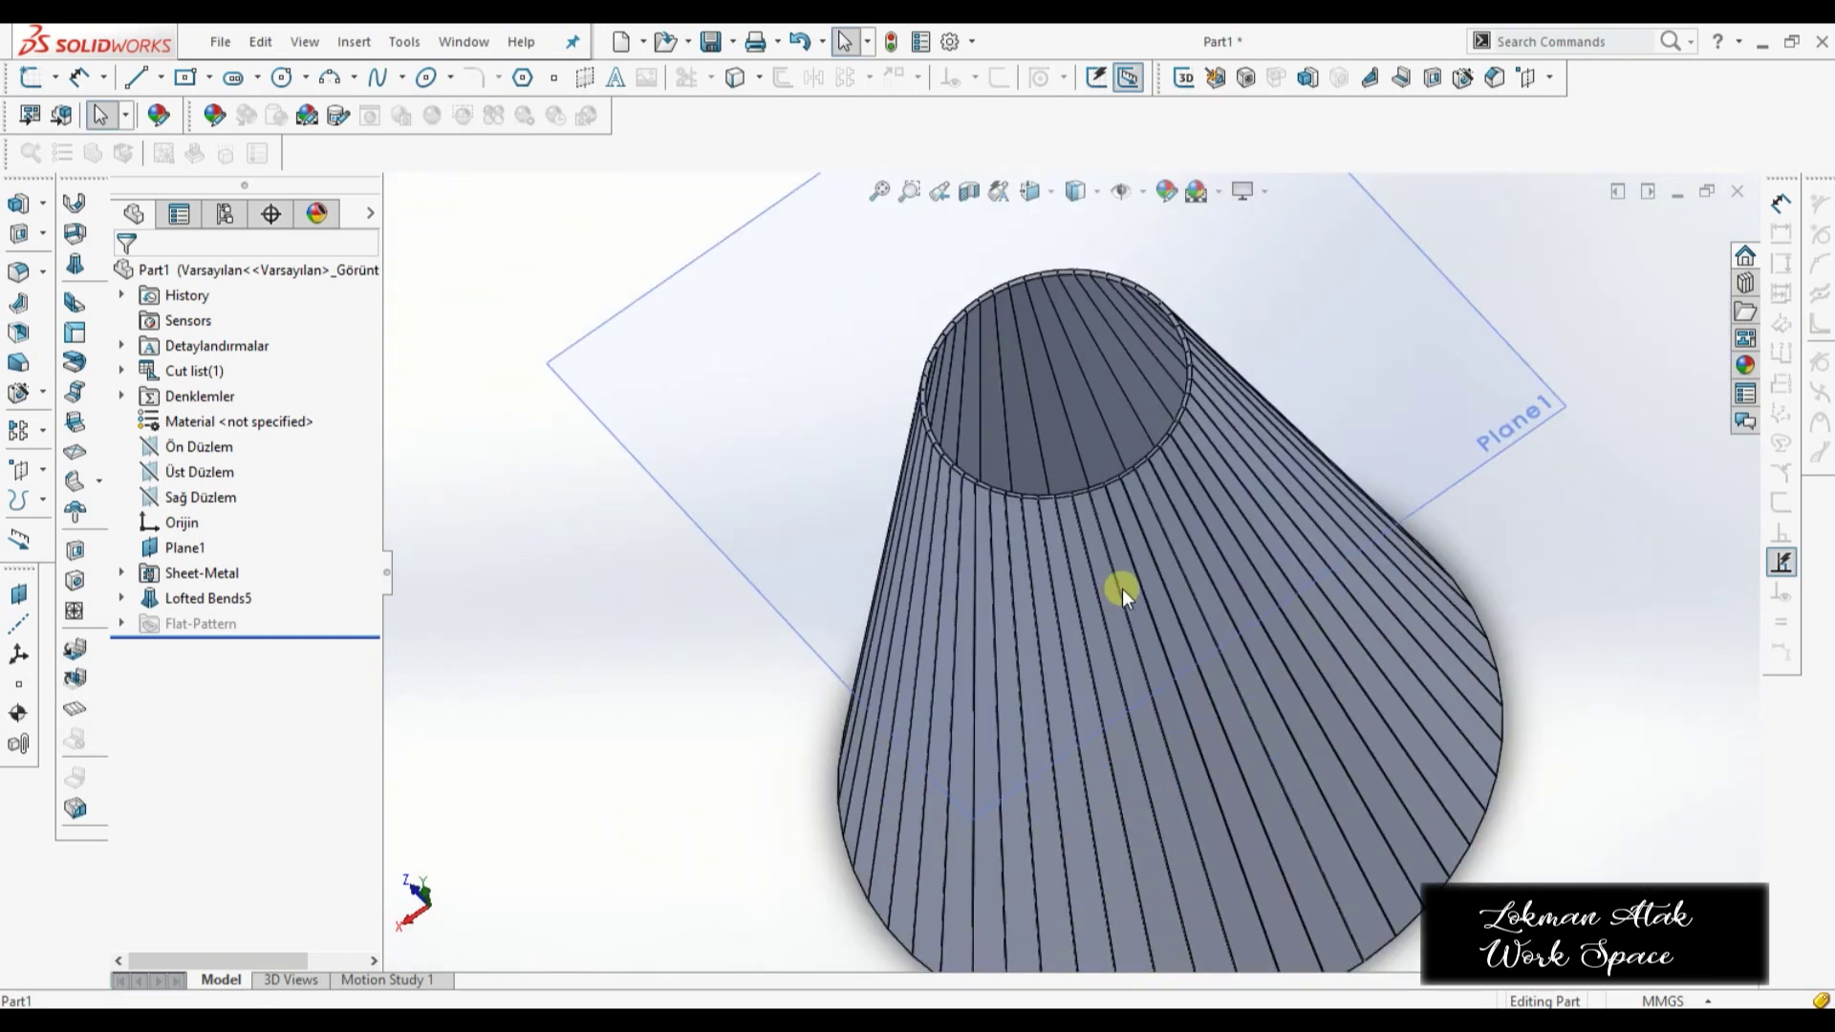
scroll(1121, 588, "up", 3)
left_click(75, 708)
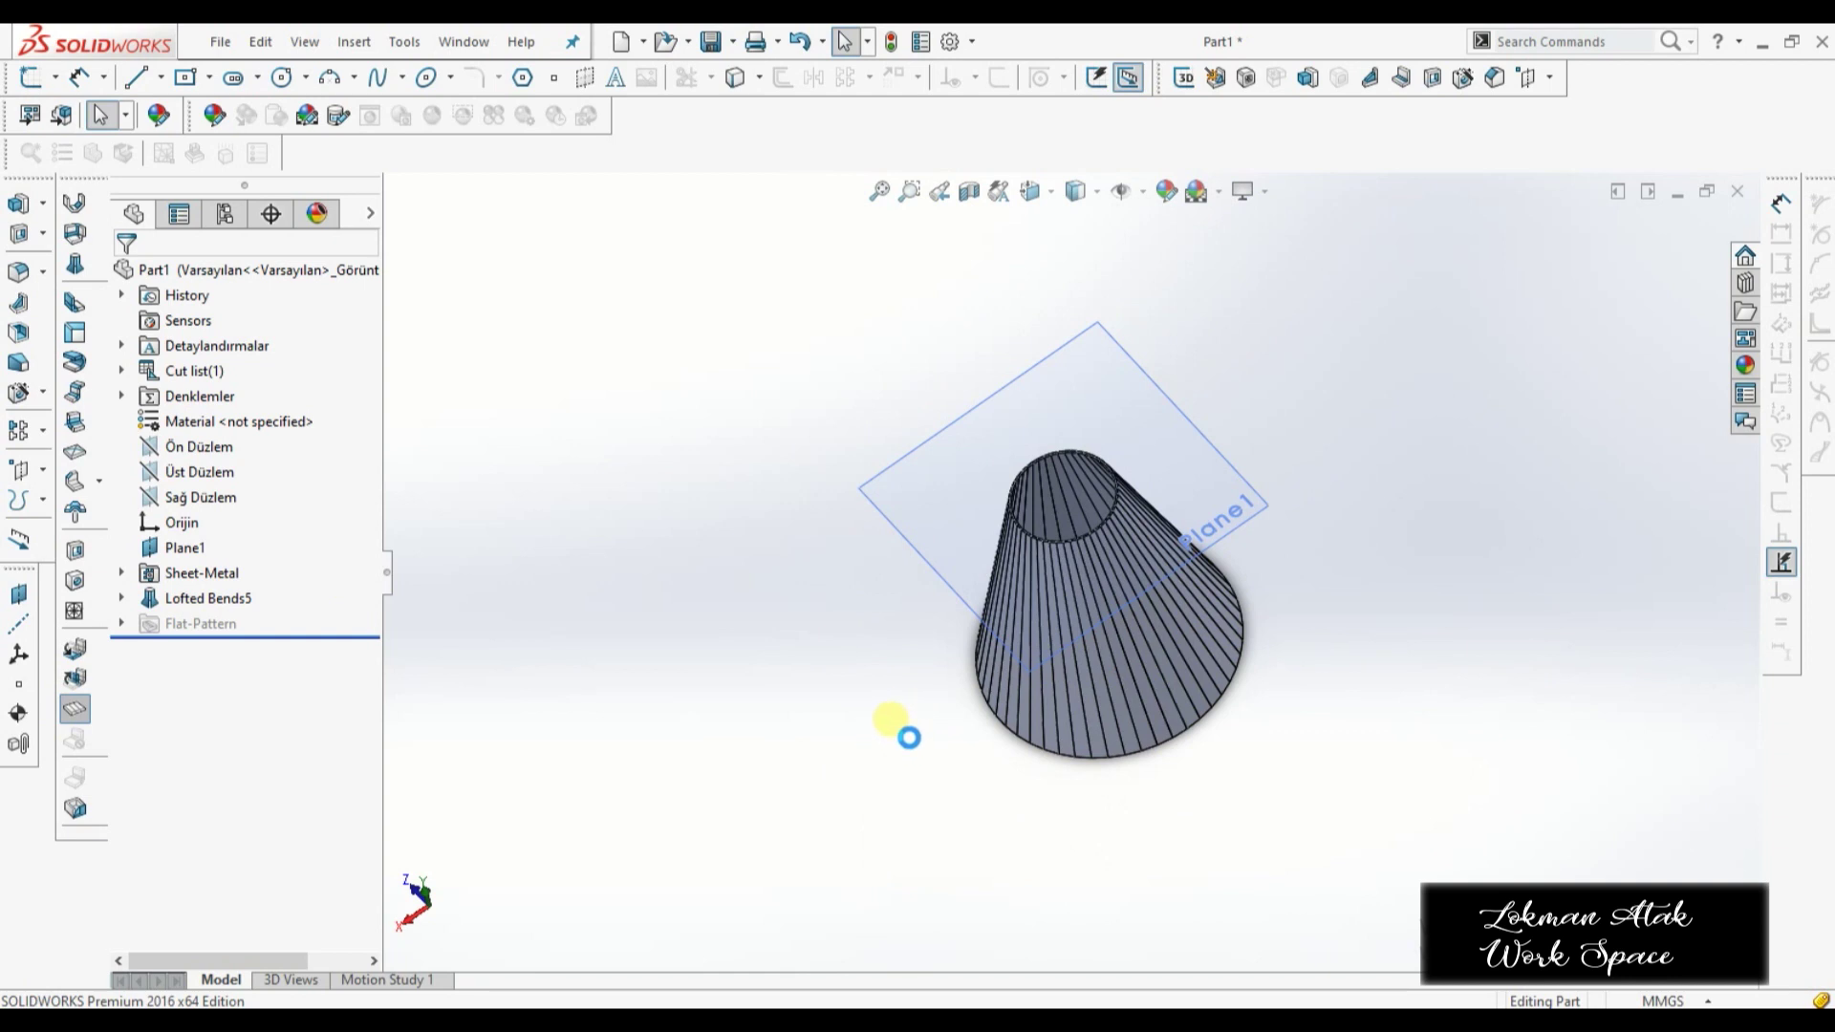
mouse_move(914, 735)
middle_mouse_down()
mouse_move(983, 692)
mouse_move(1159, 656)
mouse_move(808, 729)
mouse_move(1144, 869)
mouse_move(1122, 889)
middle_mouse_up()
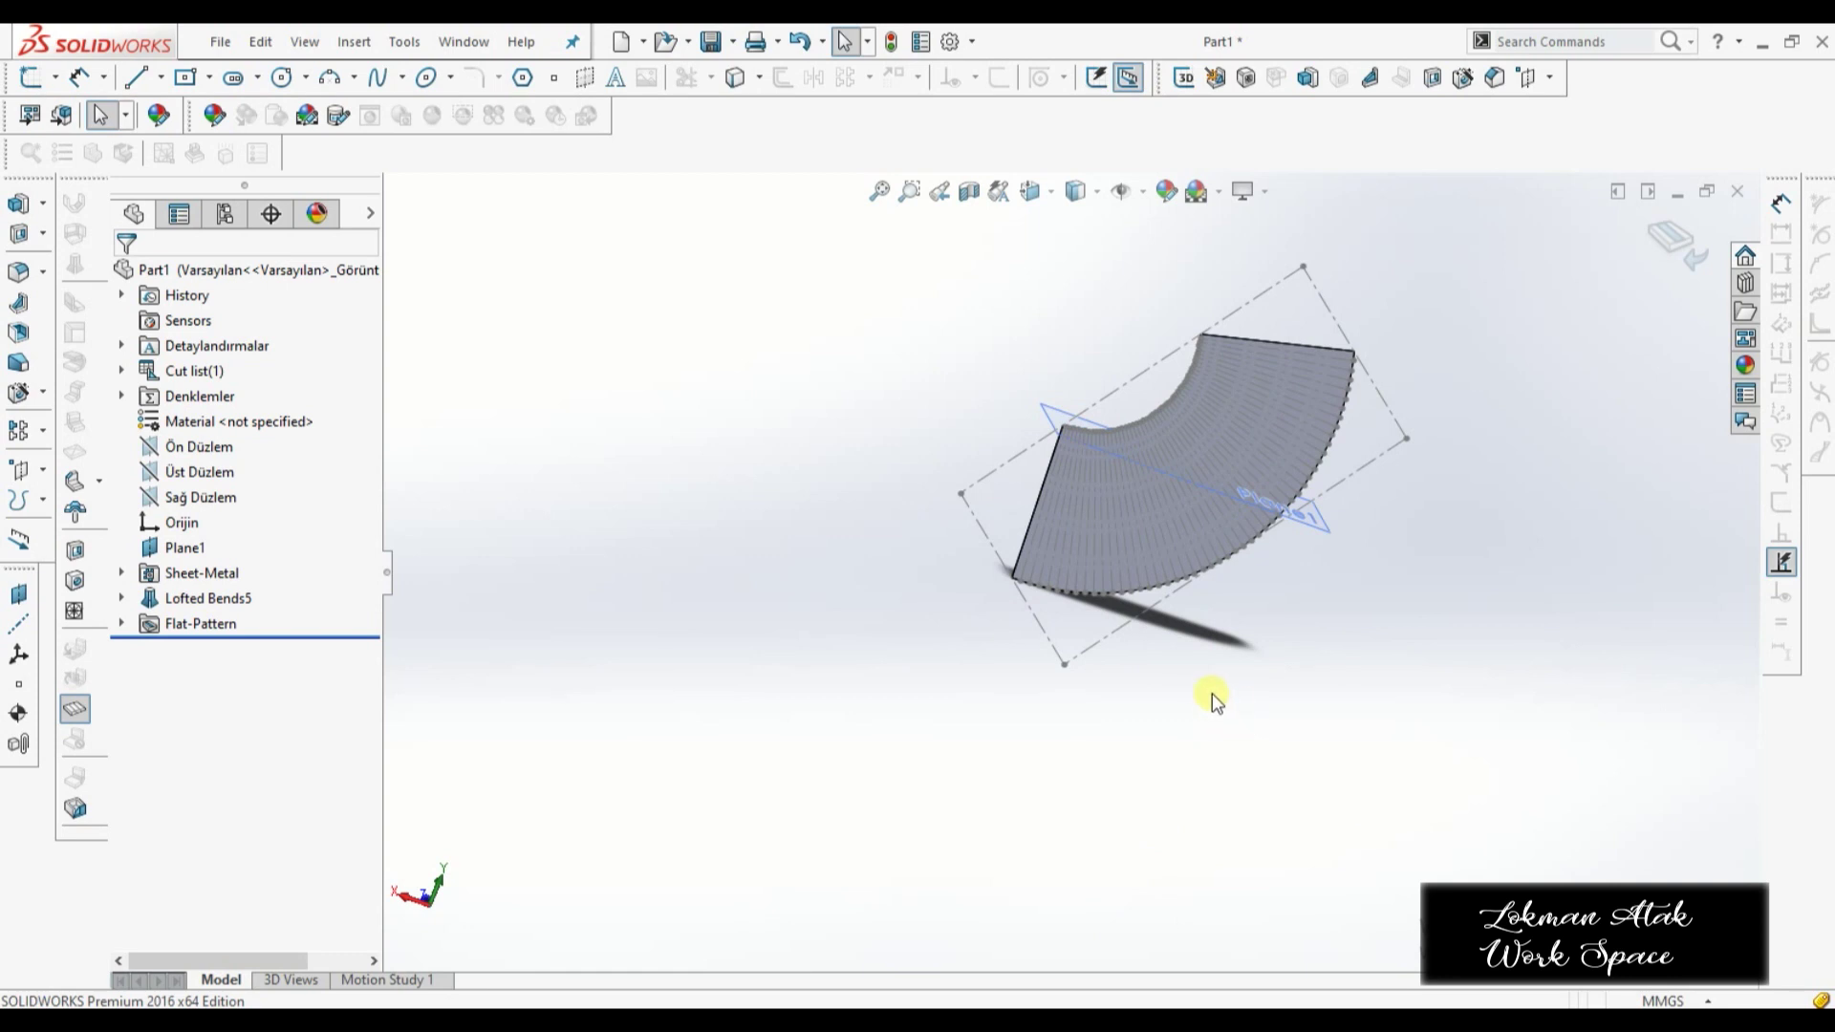
- View the flat pattern from the Back orientation, then unflatten it into the formed cone
key("space")
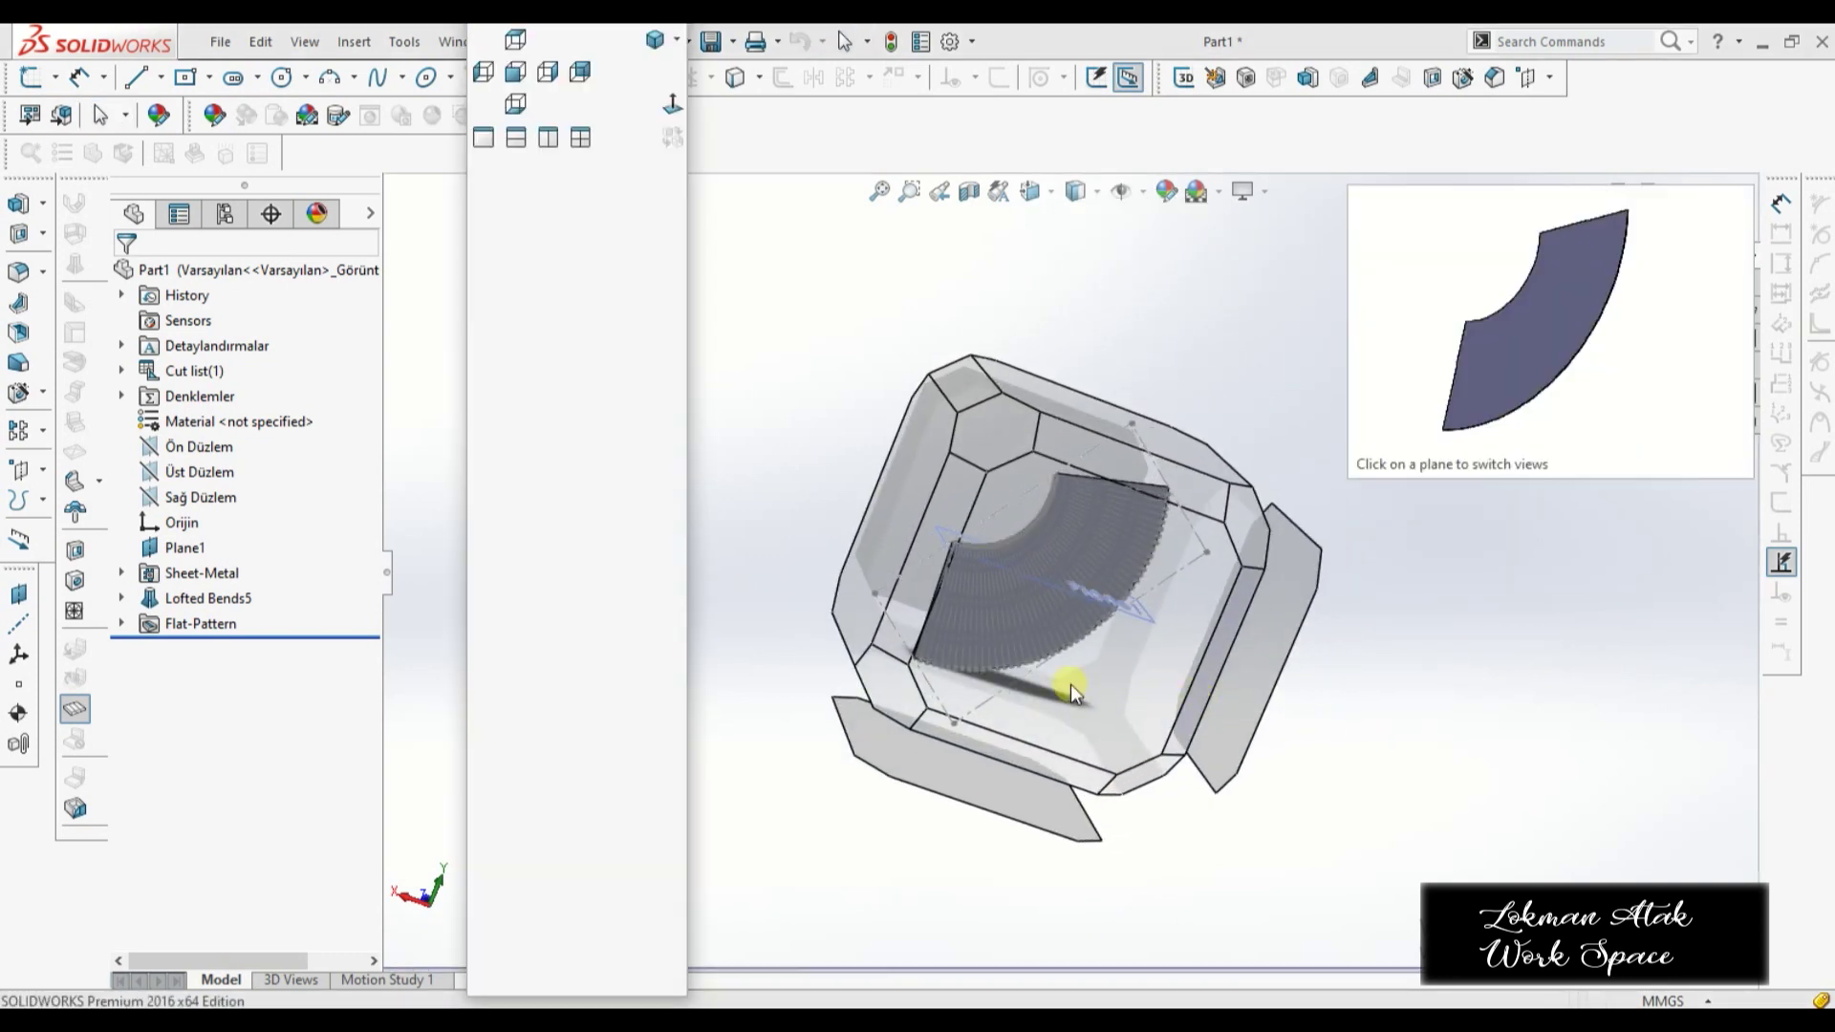
left_click(1048, 645)
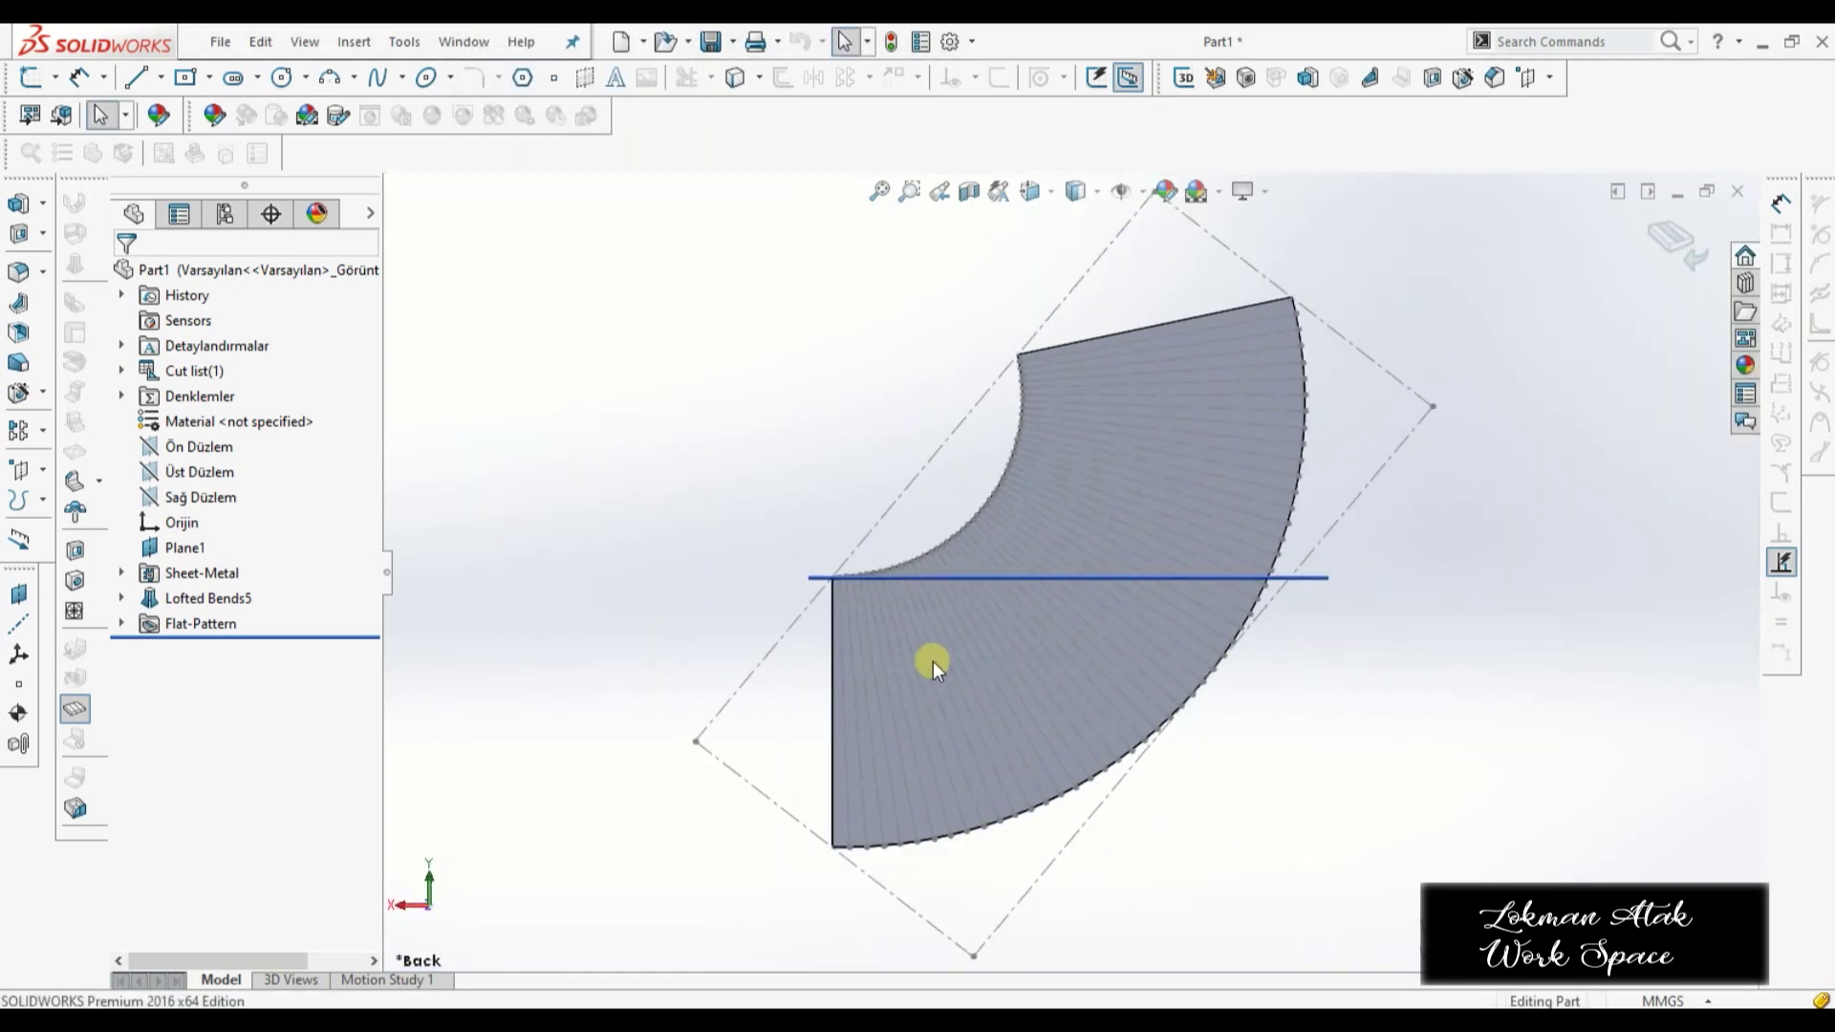
left_click(74, 708)
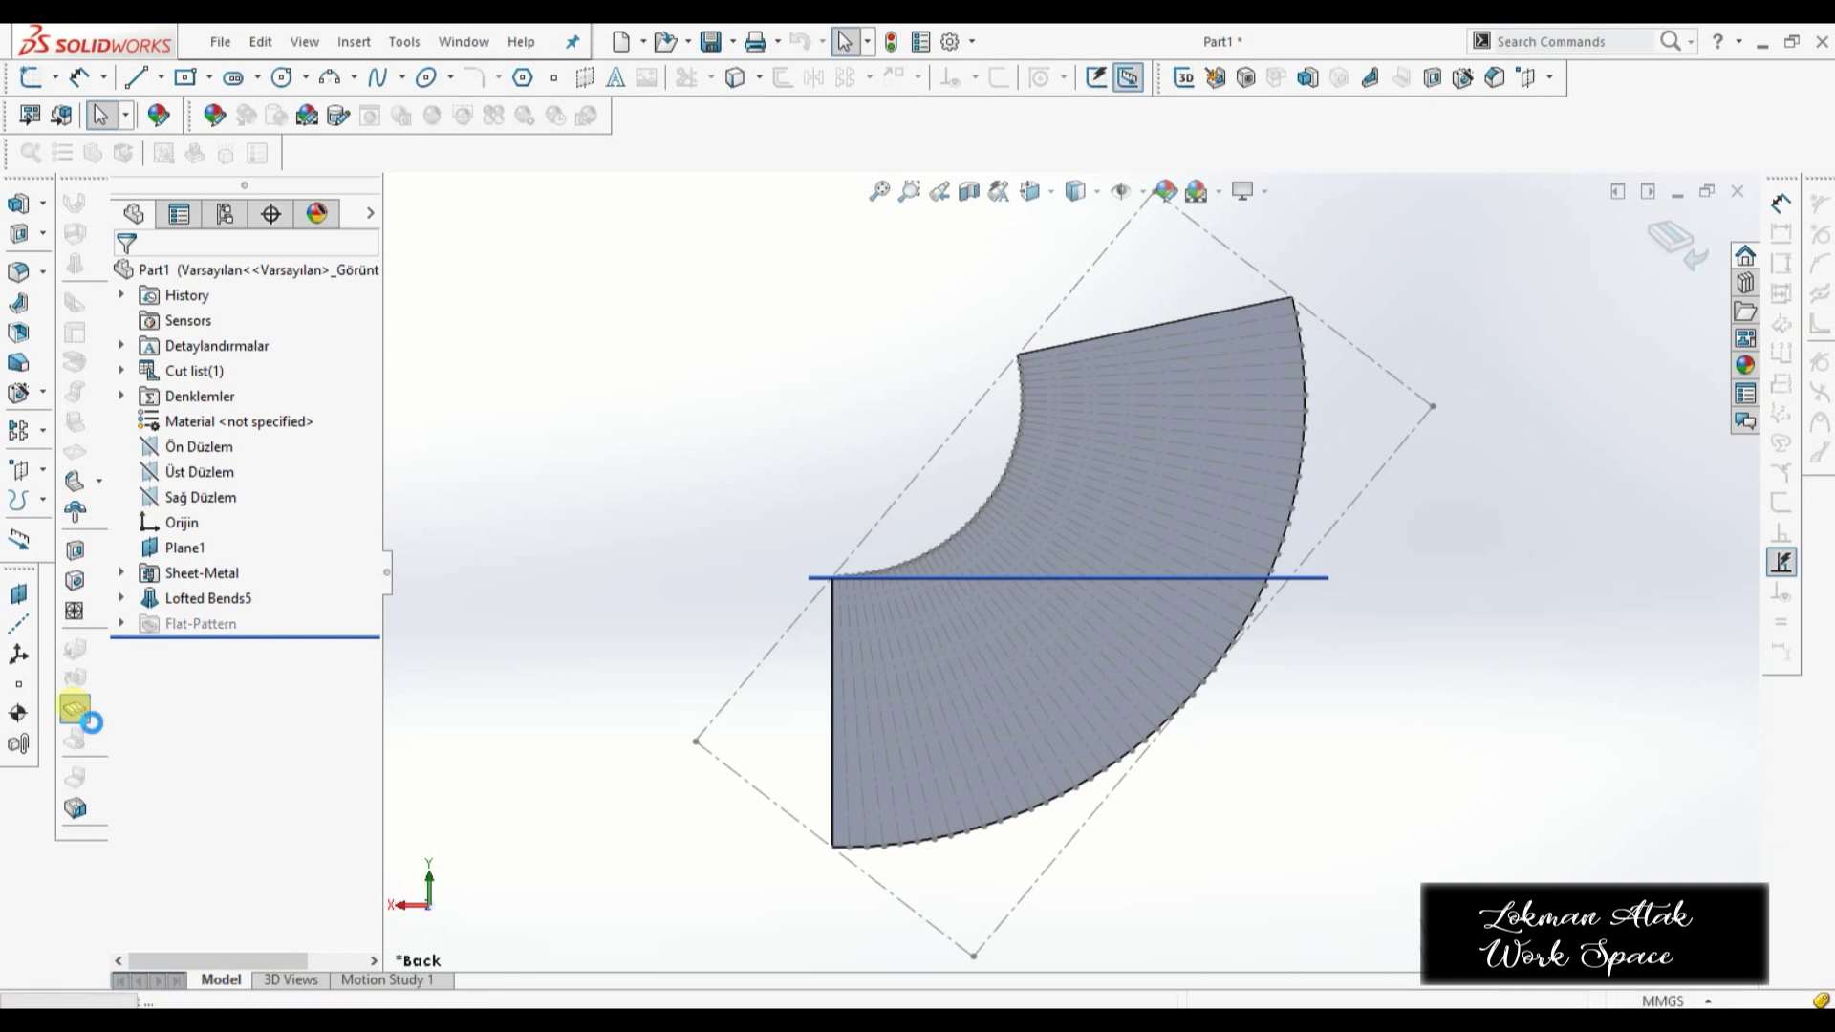
left_click(187, 599)
left_click(204, 546)
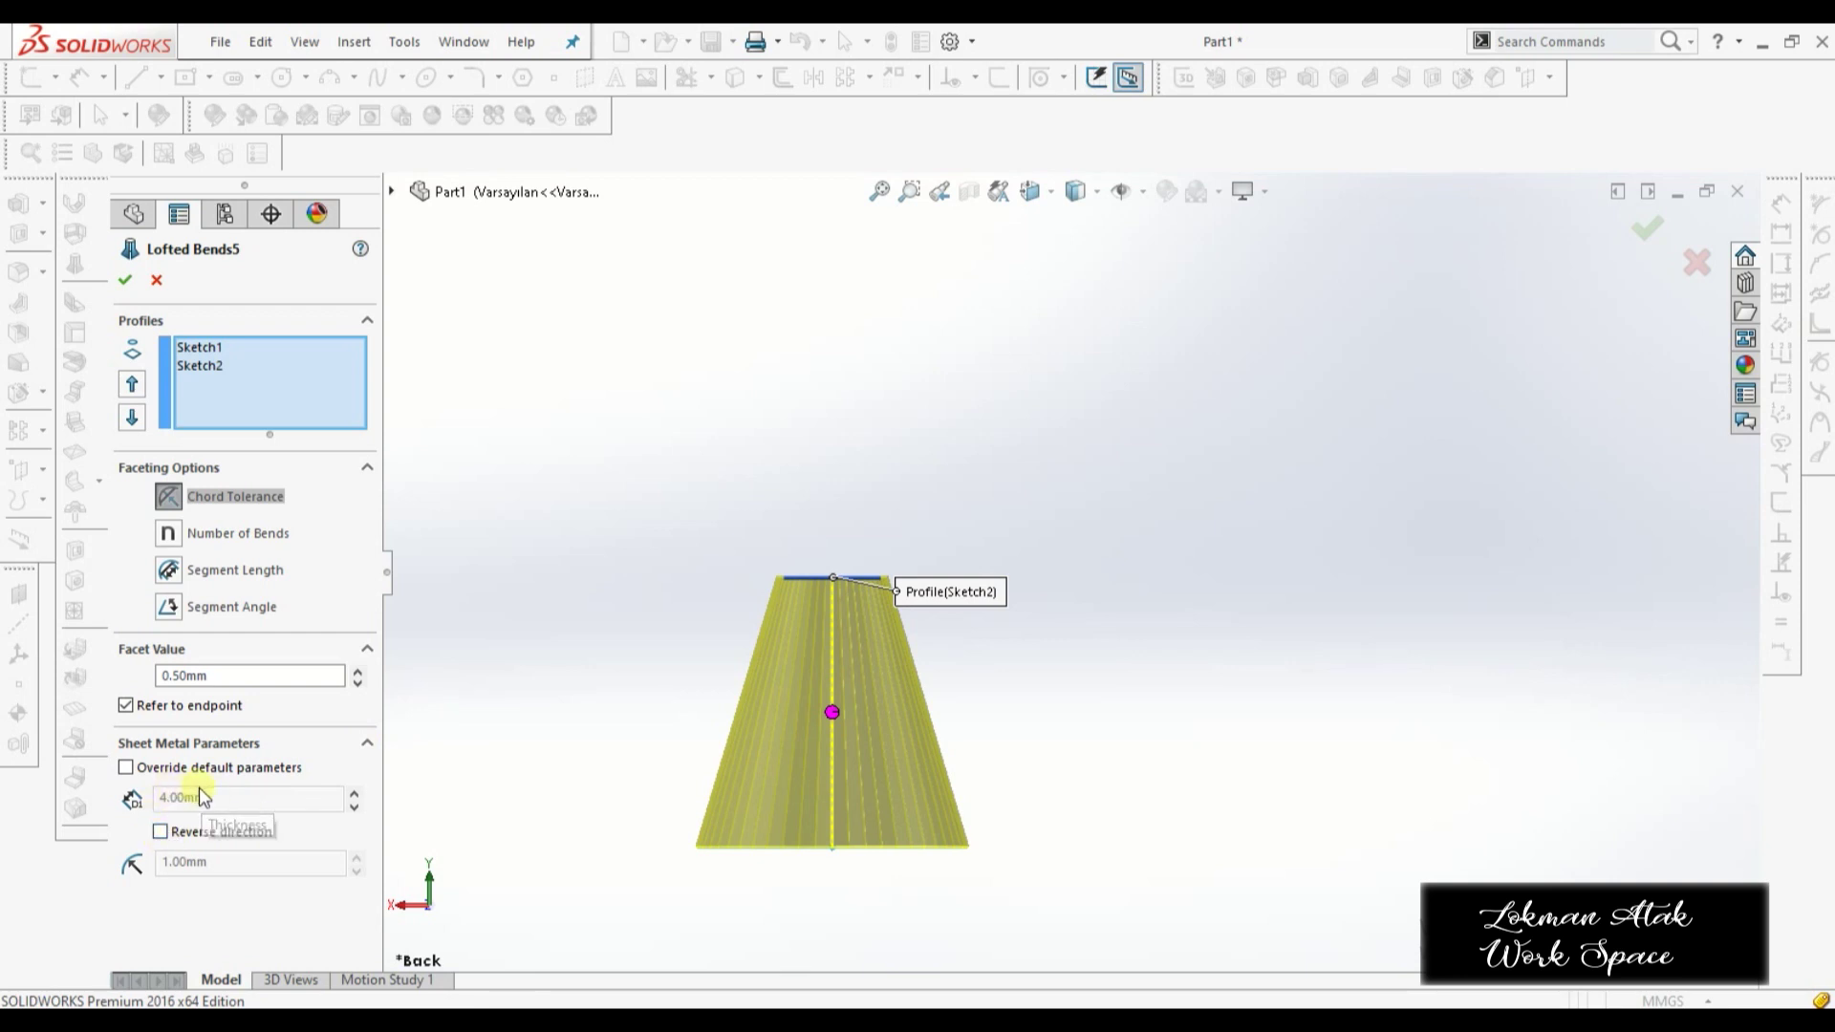
left_click(124, 281)
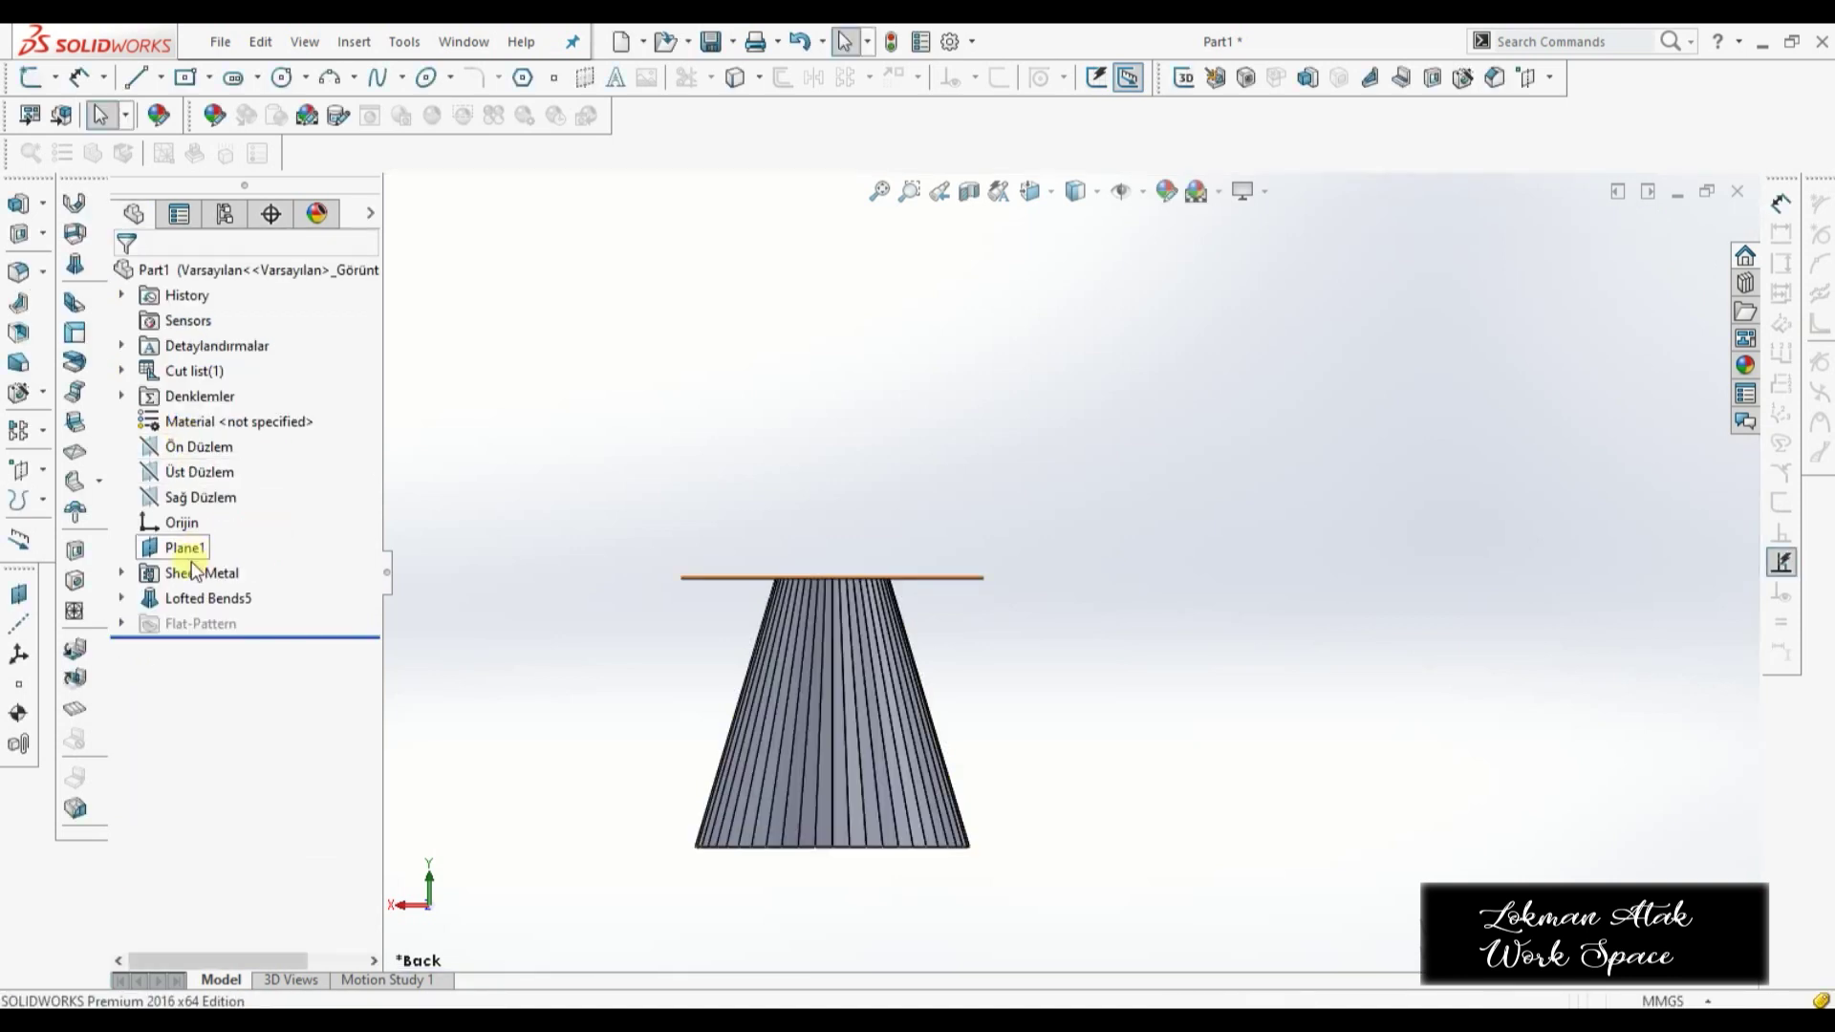
- Edit Sheet-Metal to bend radius 0.1 mm, thickness 2 mm (was 4 mm) and K-factor 0.5
right_click(199, 573)
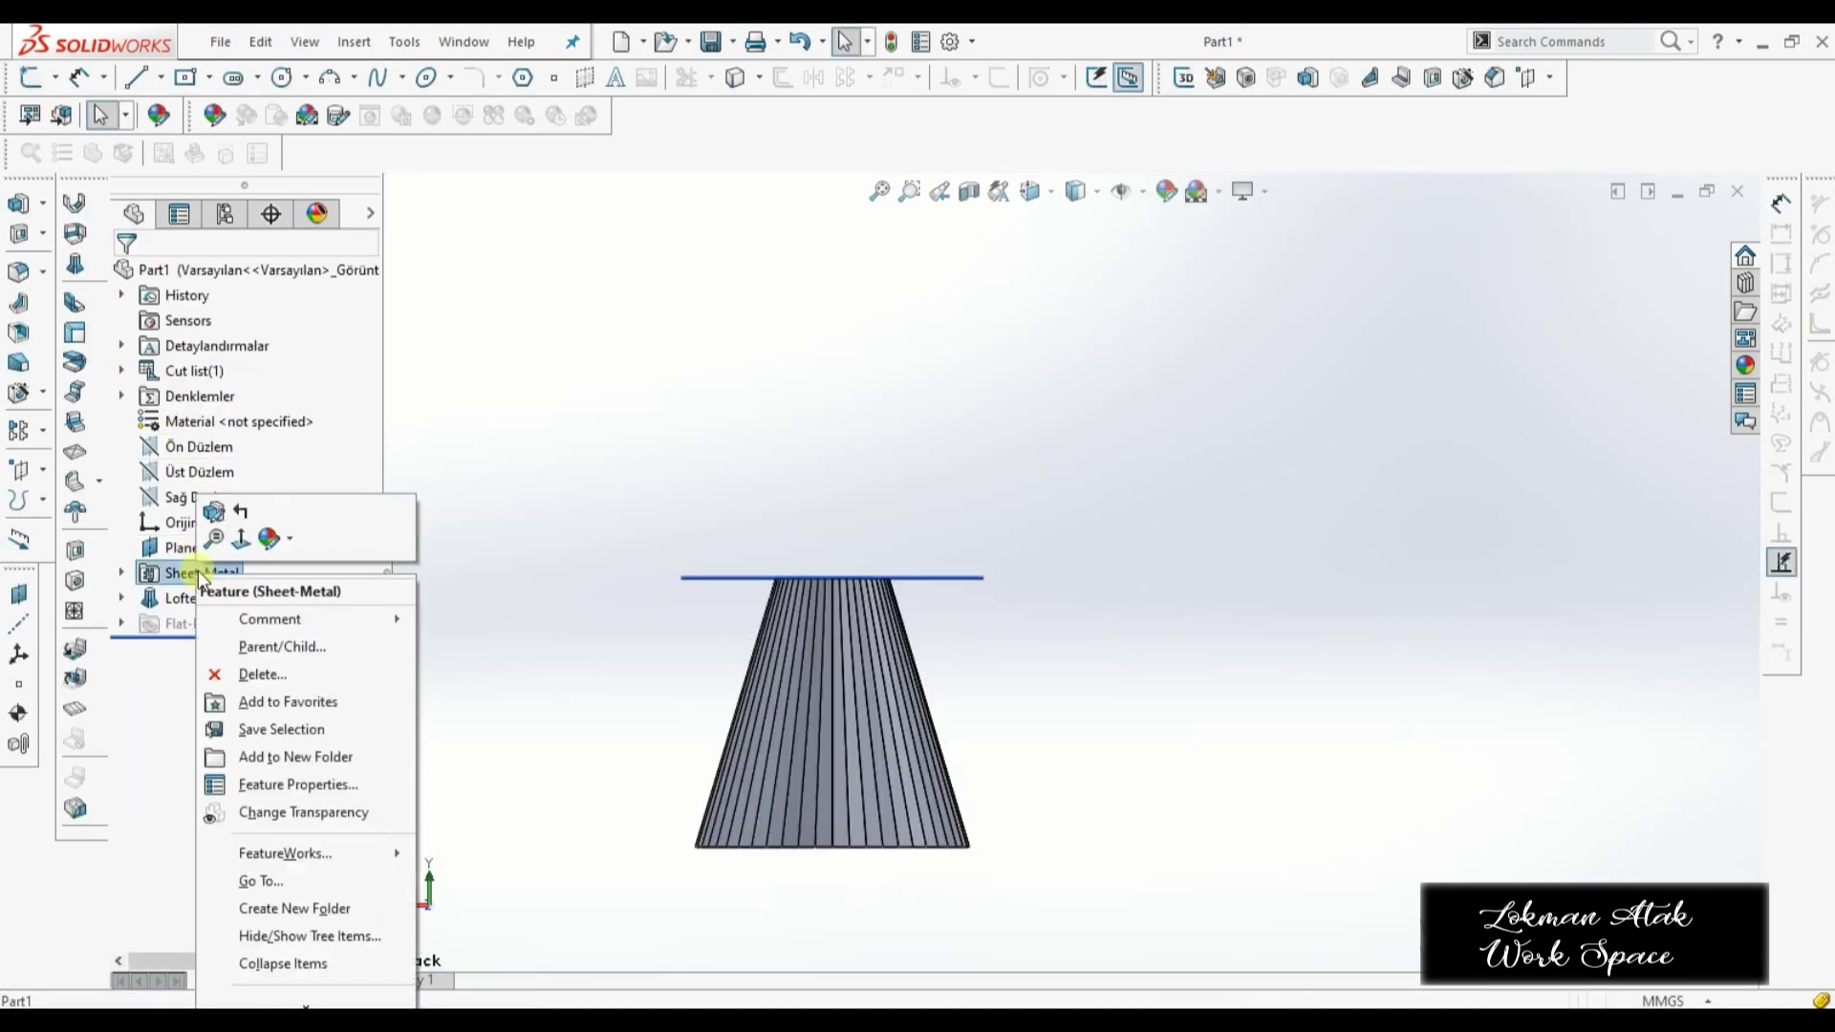
left_click(214, 515)
double_click(217, 455)
double_click(216, 447)
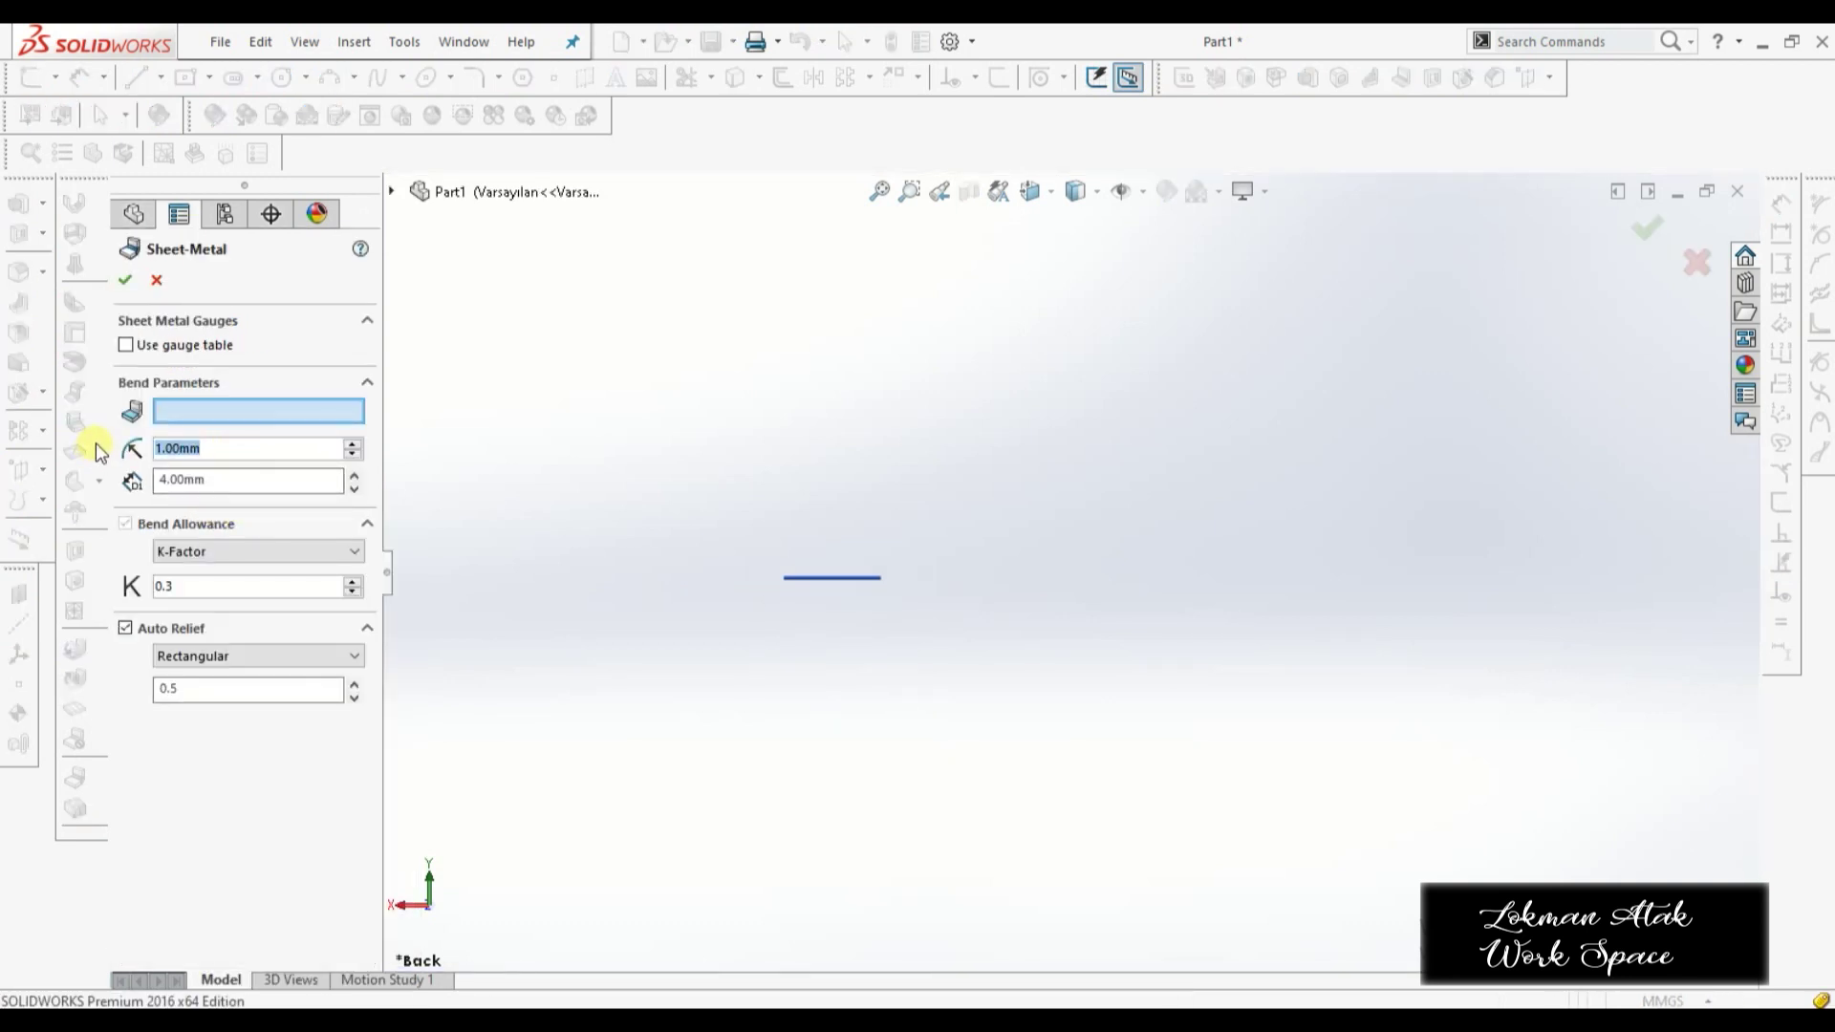
type("0.")
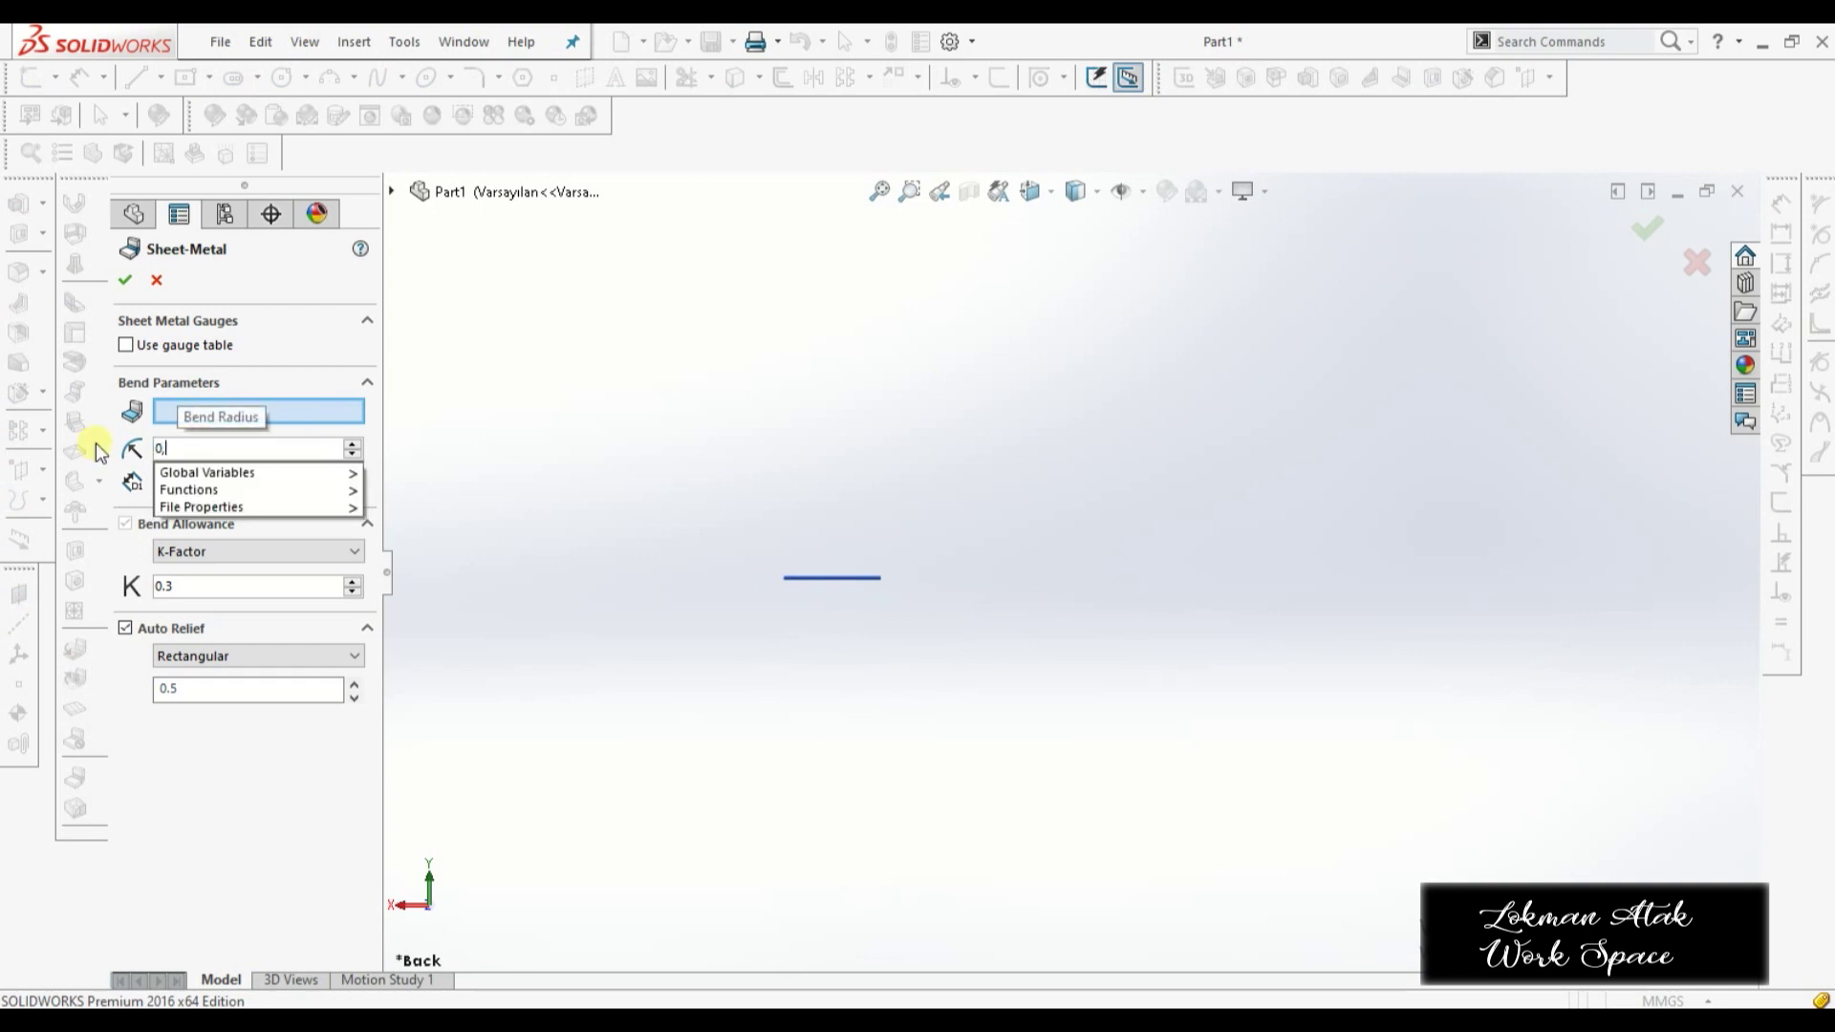
type("1")
key("Return")
left_click(287, 483)
double_click(181, 480)
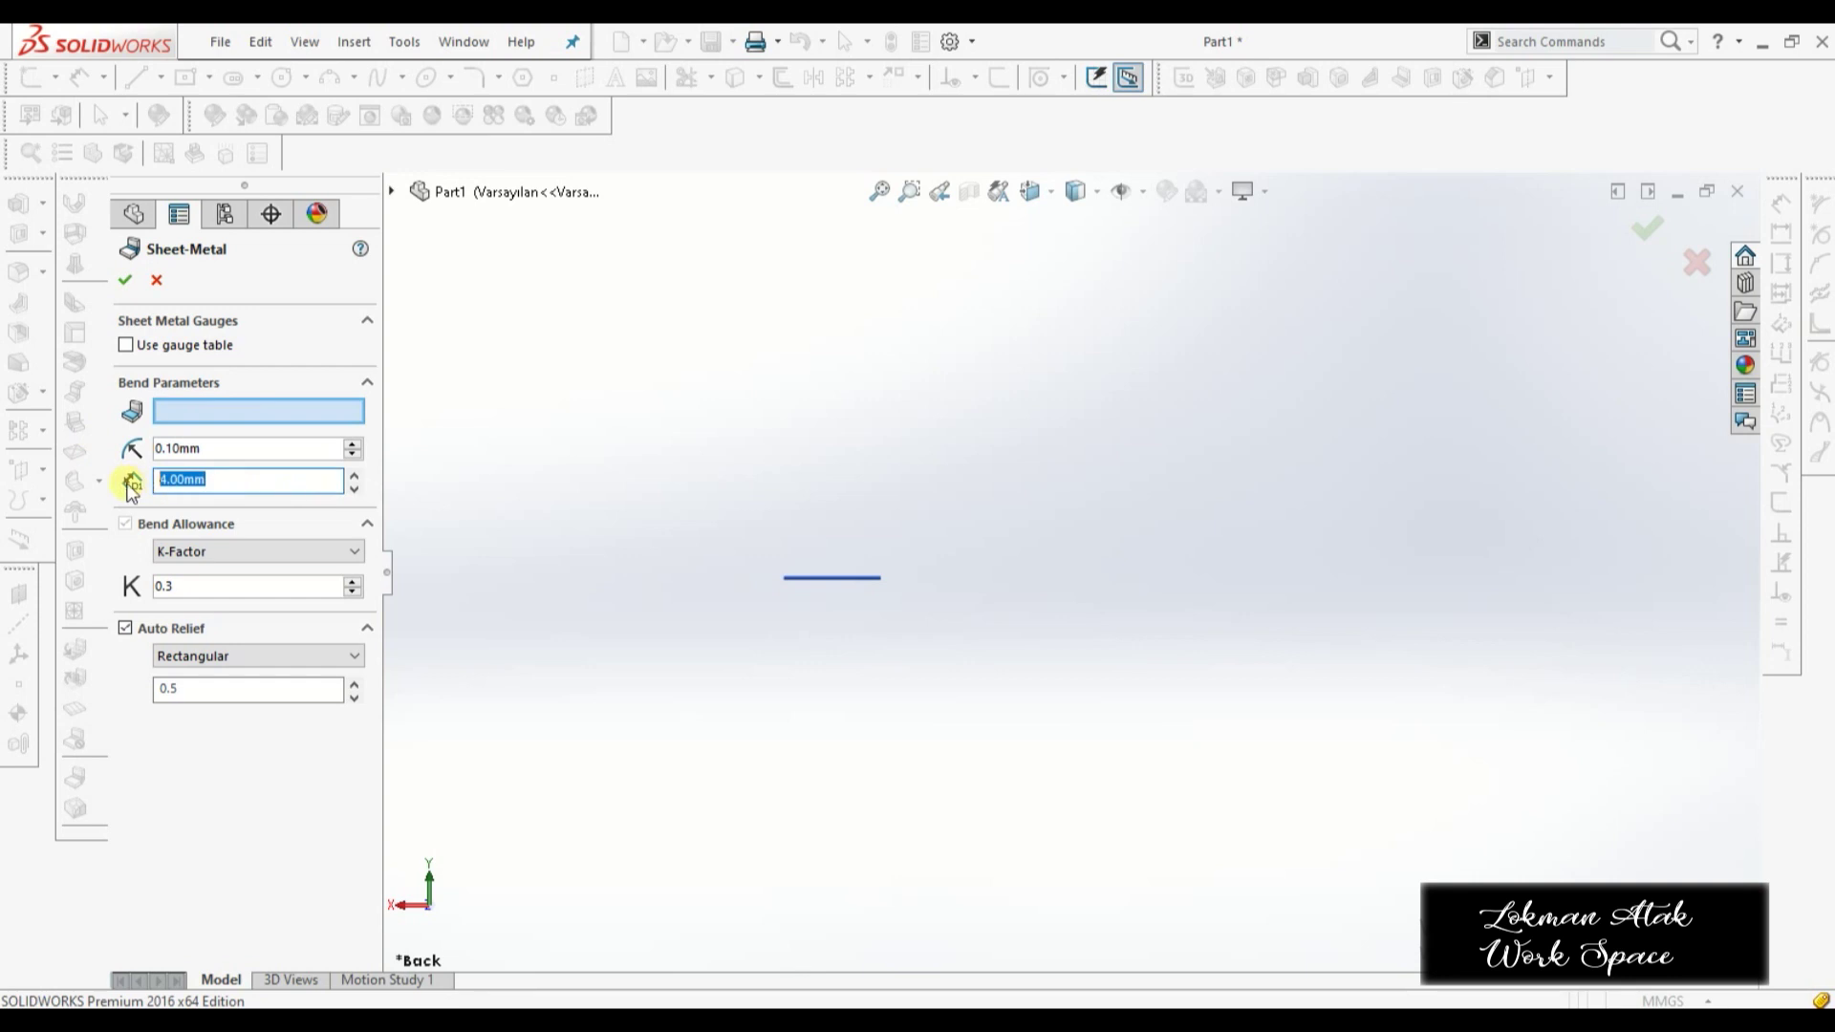
type("2")
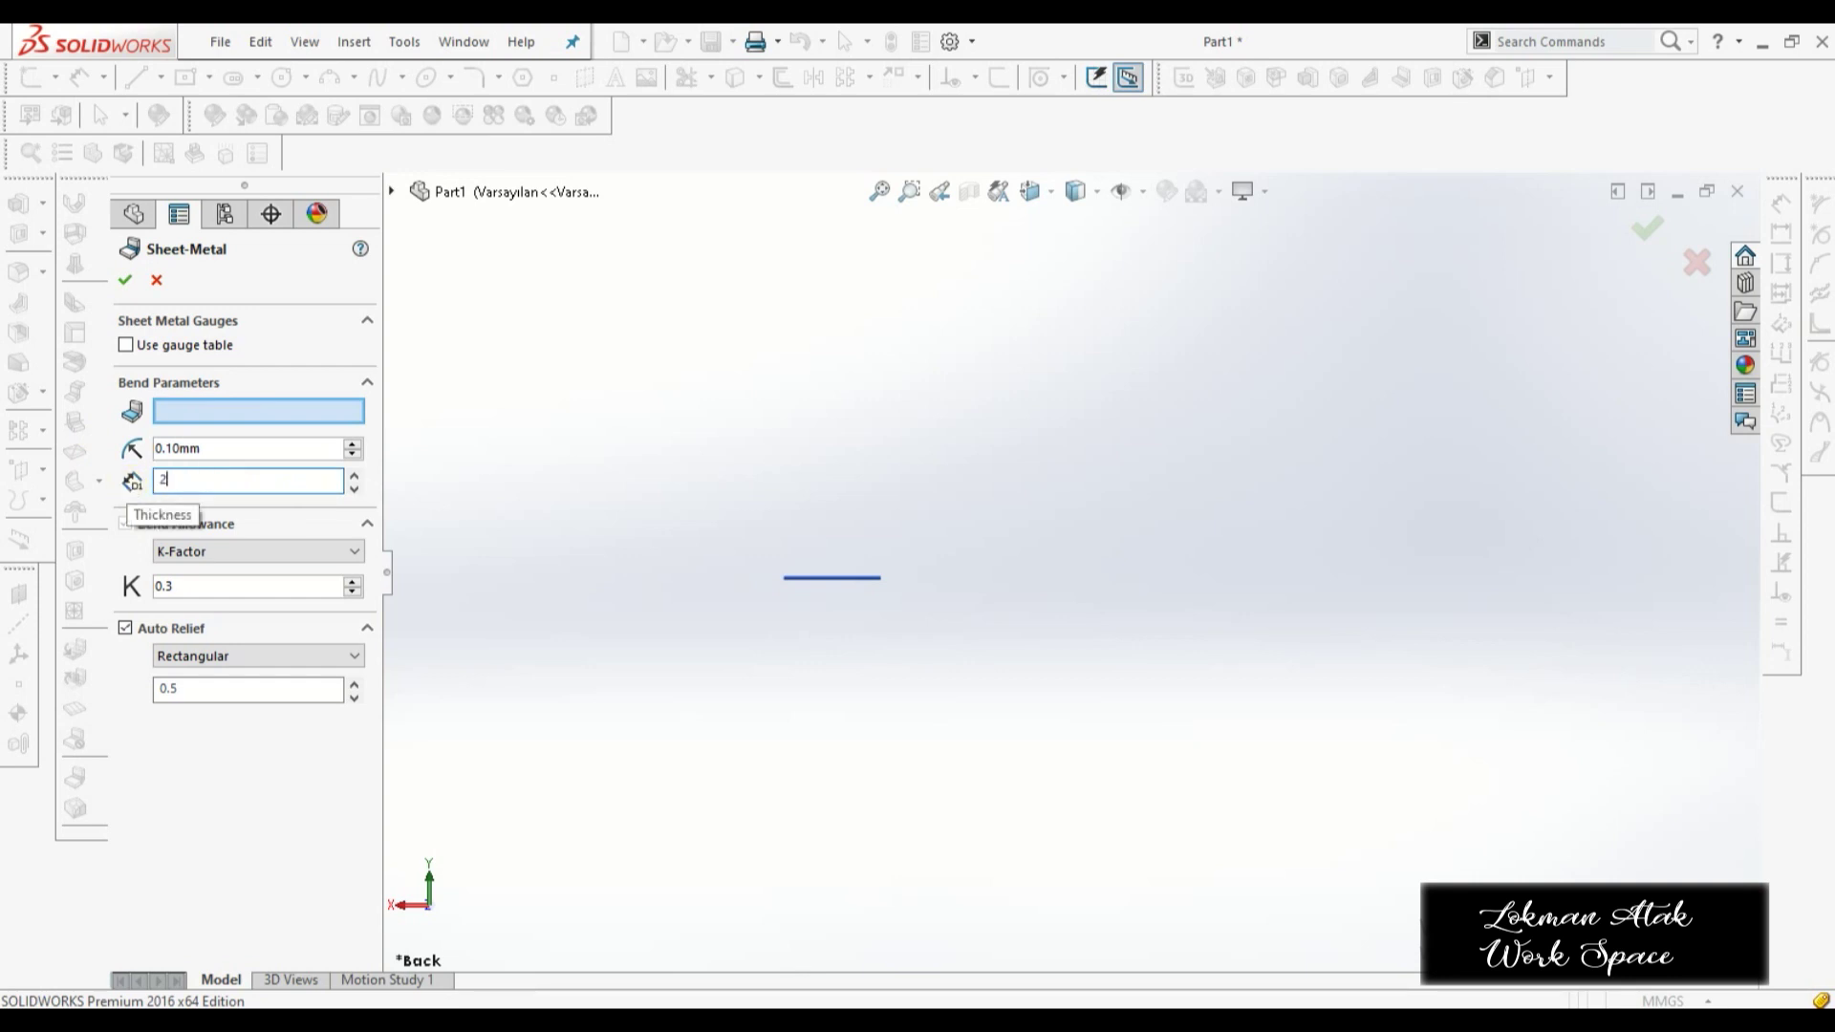
left_click(239, 582)
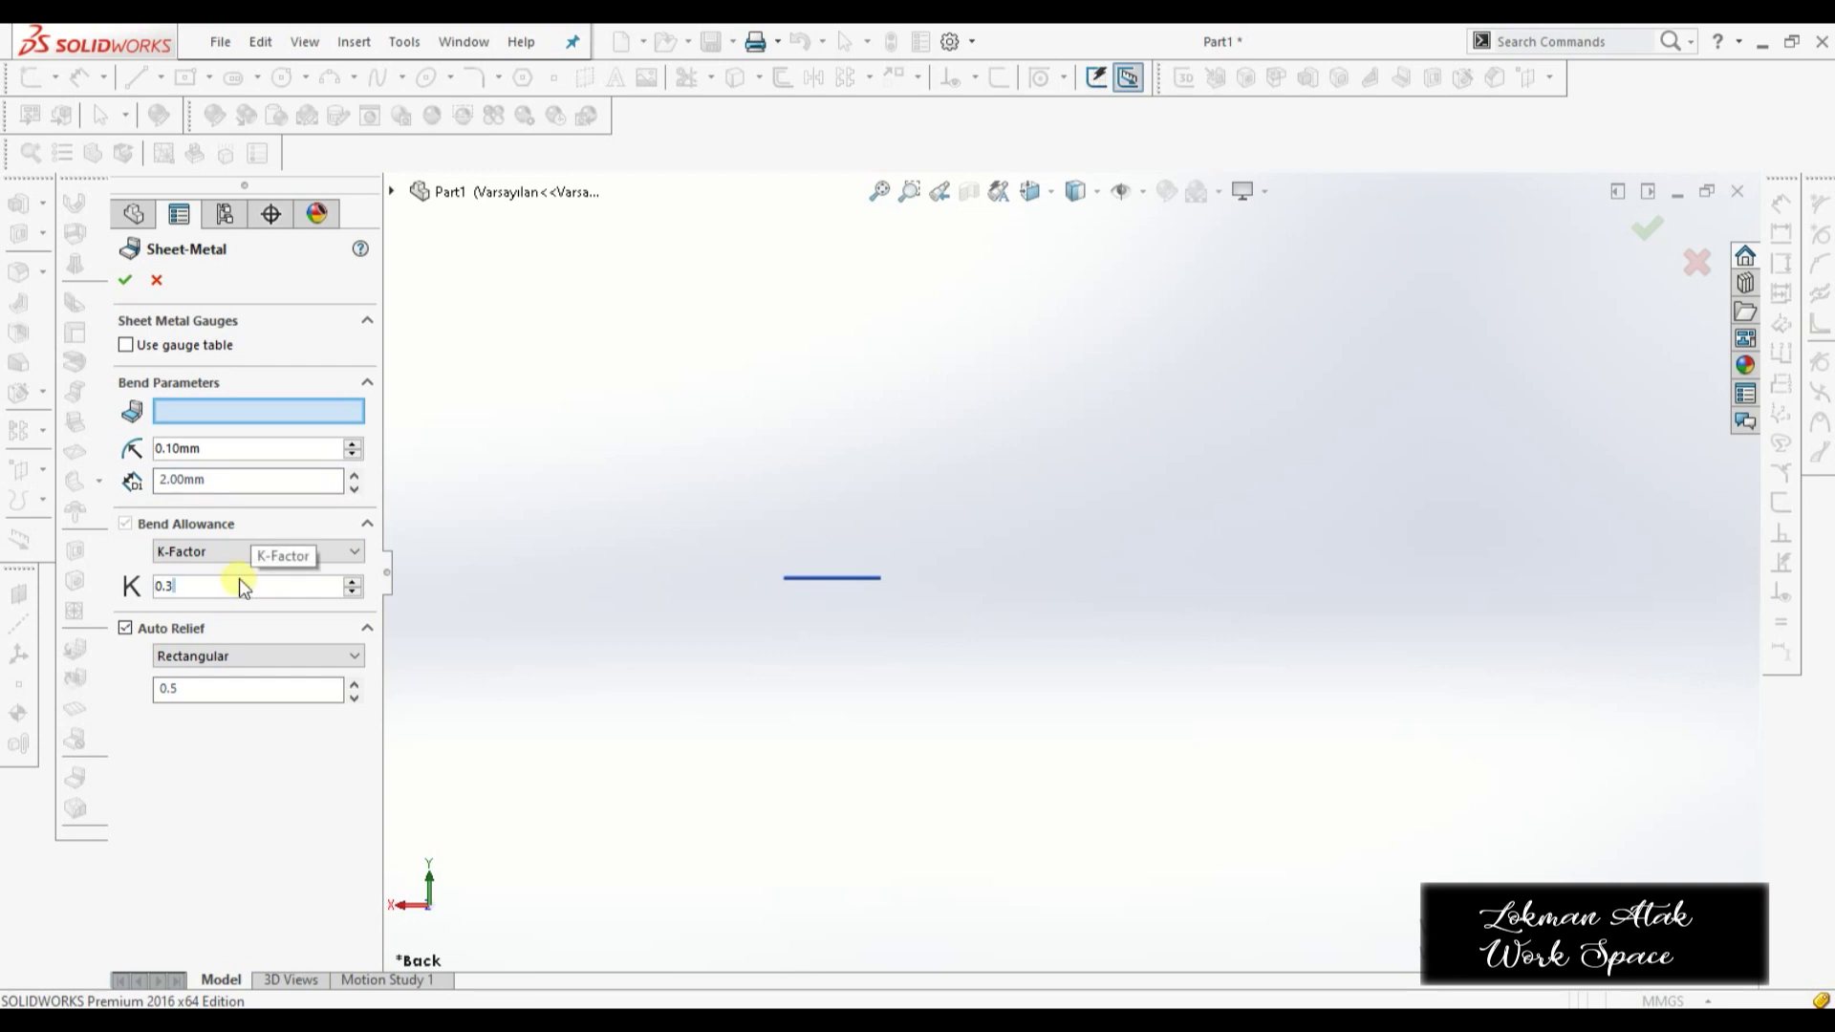
key("BackSpace")
type("5")
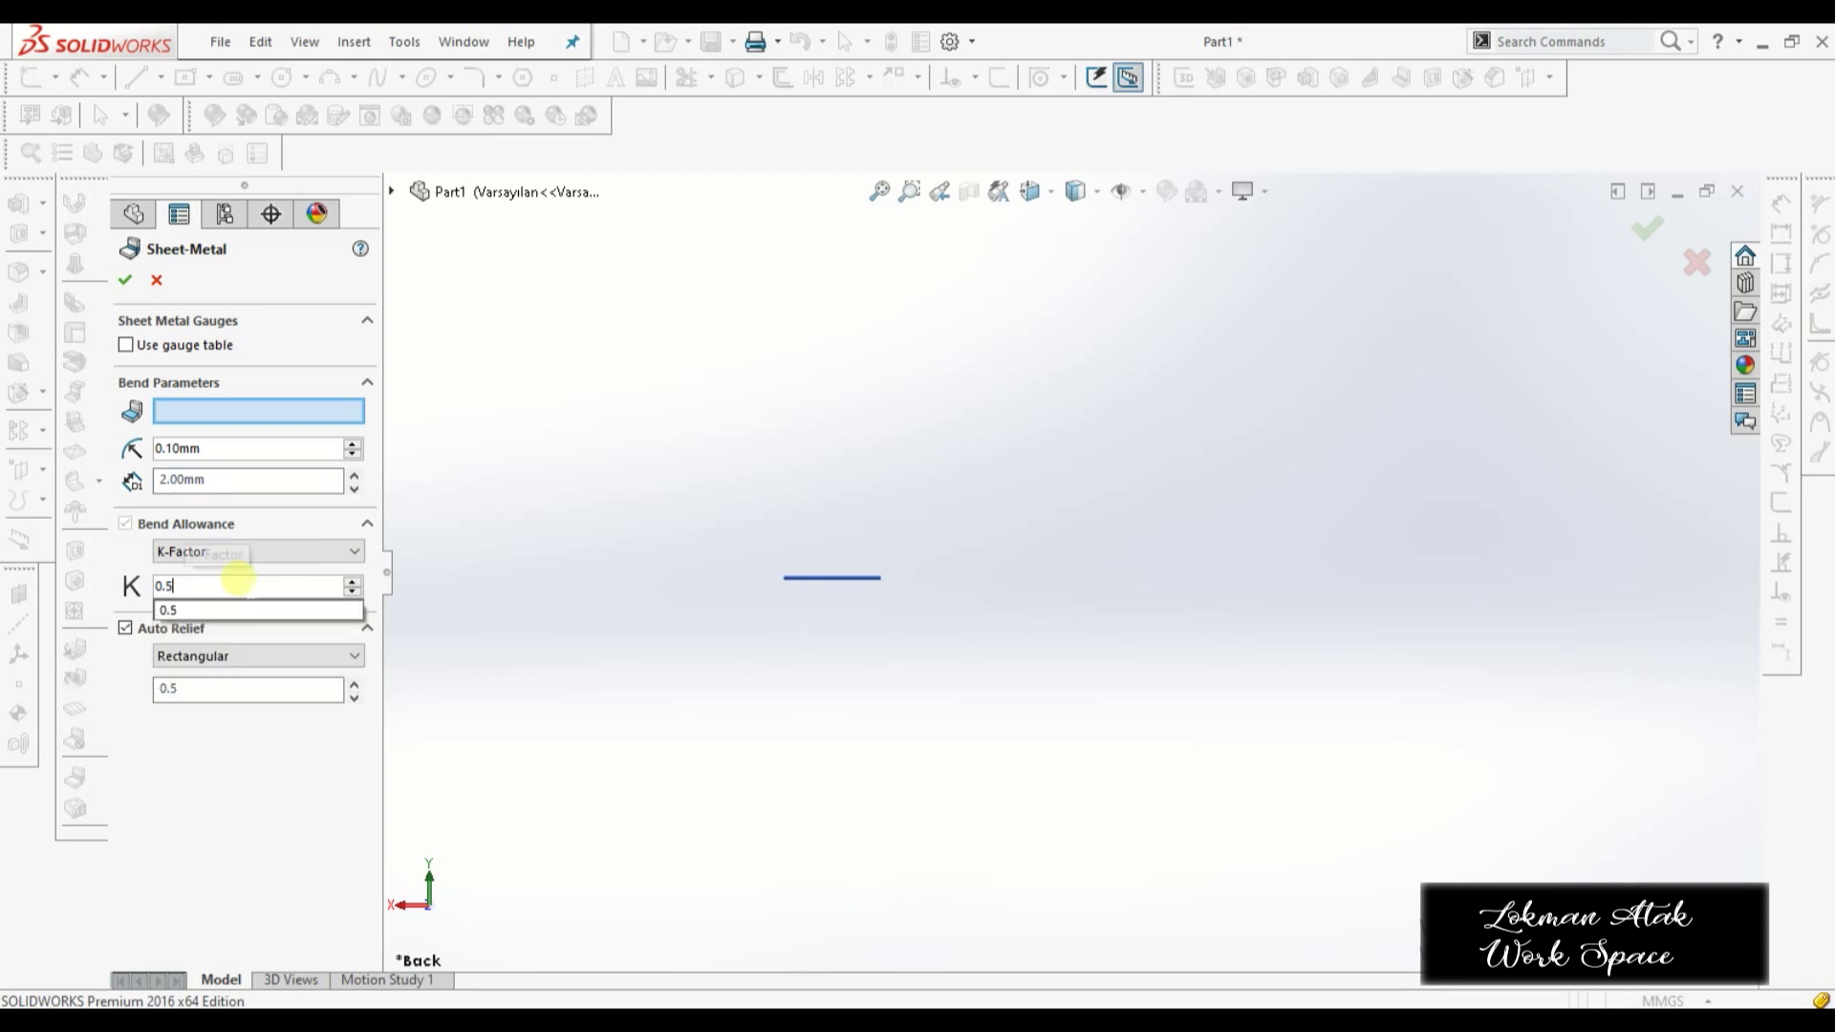
left_click(124, 279)
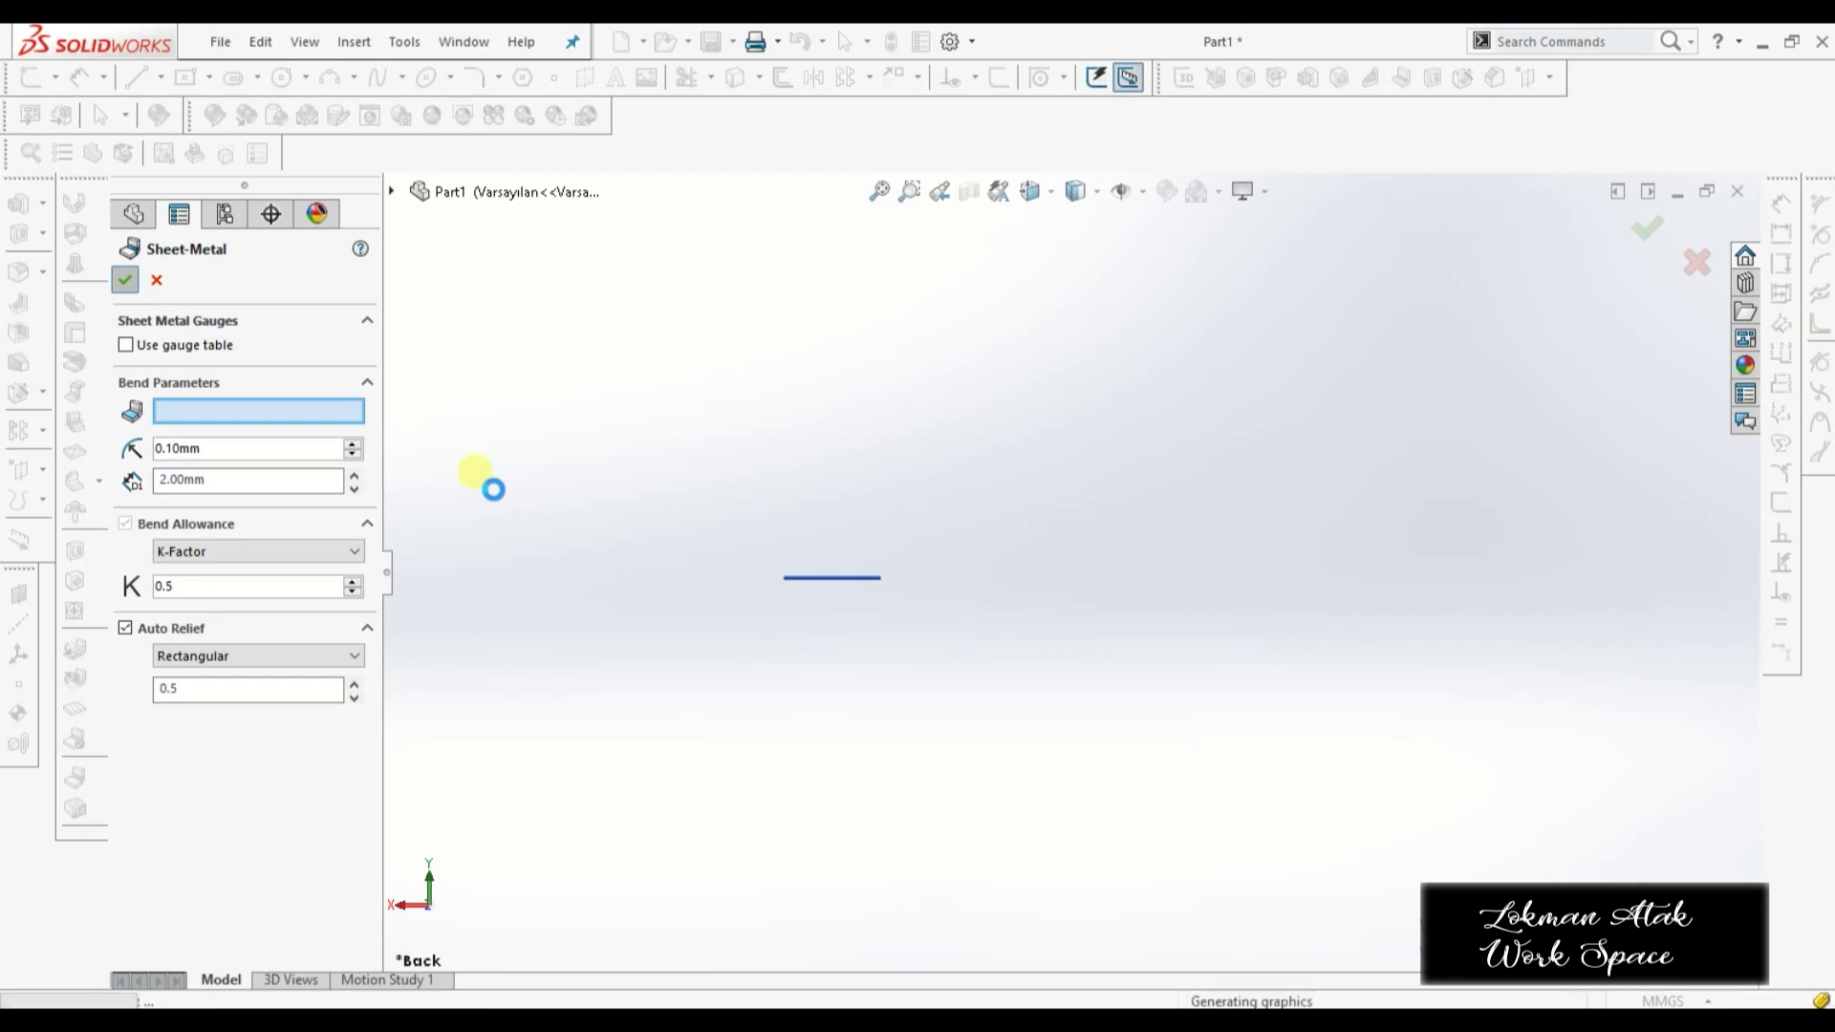
middle_click_drag(1007, 588, 994, 741)
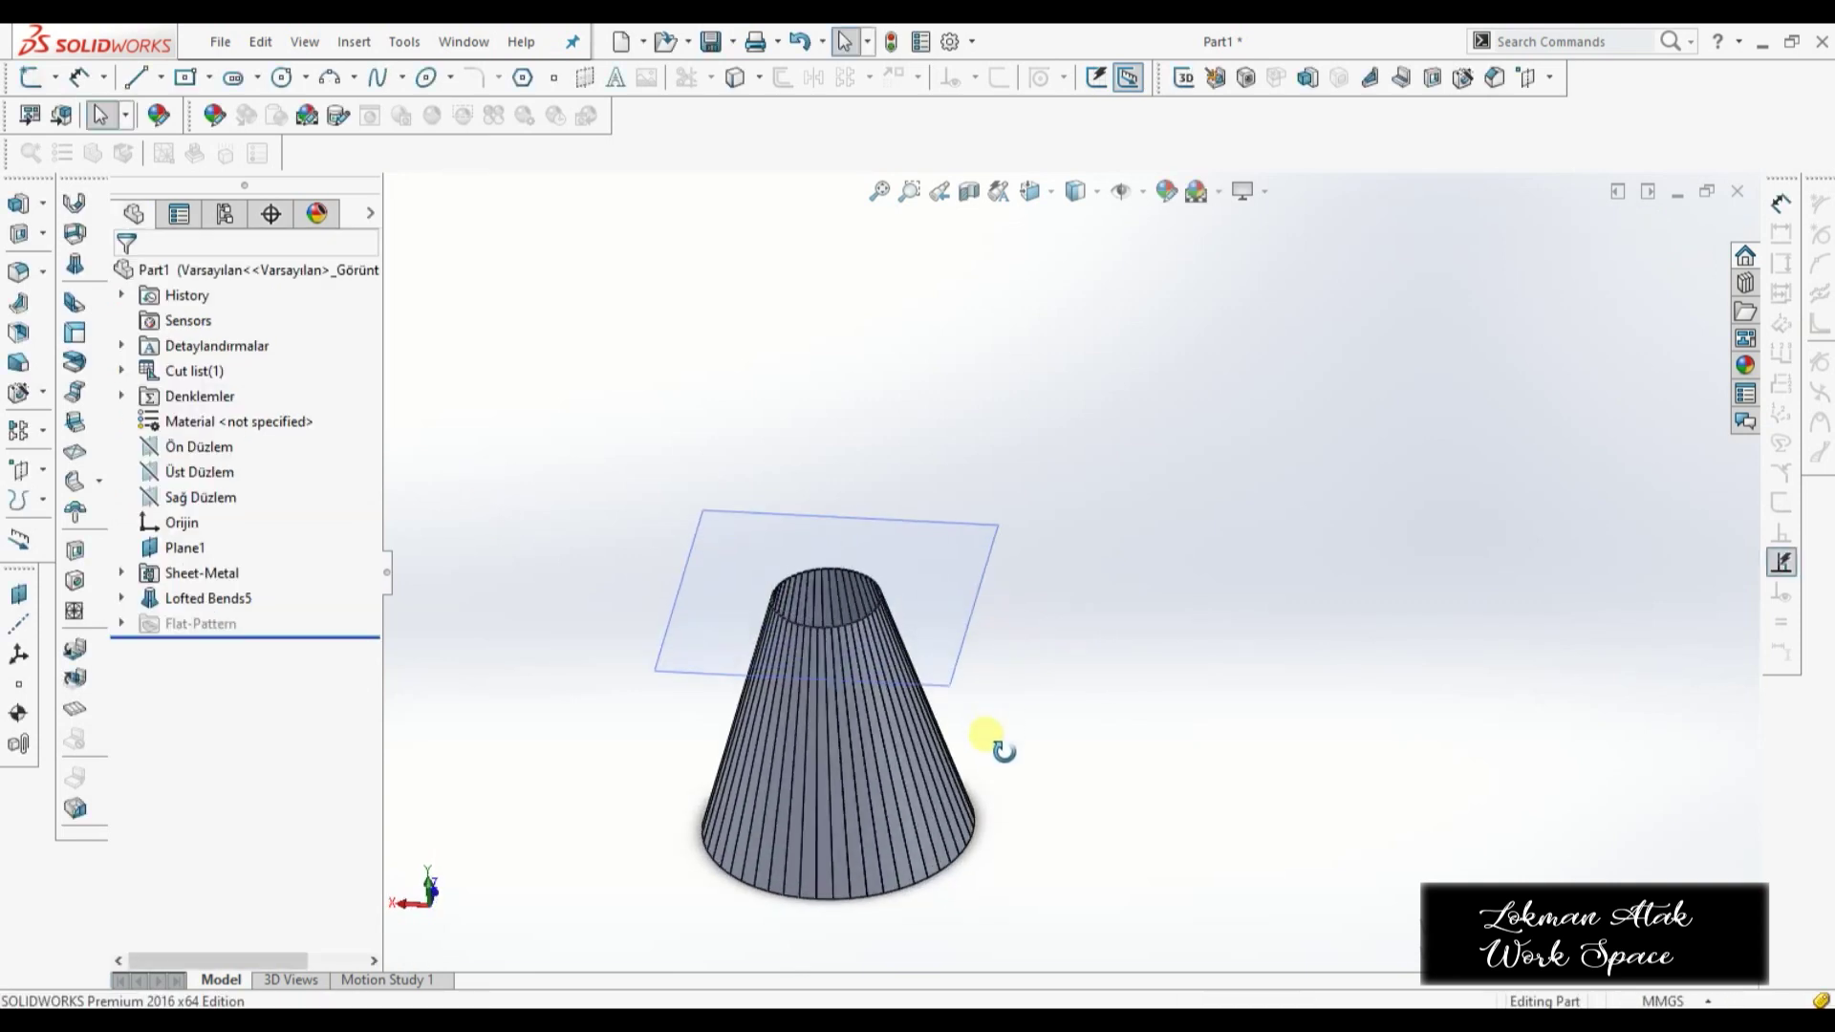
scroll(868, 696, "down", 3)
scroll(770, 594, "down", 3)
scroll(898, 411, "down", 1)
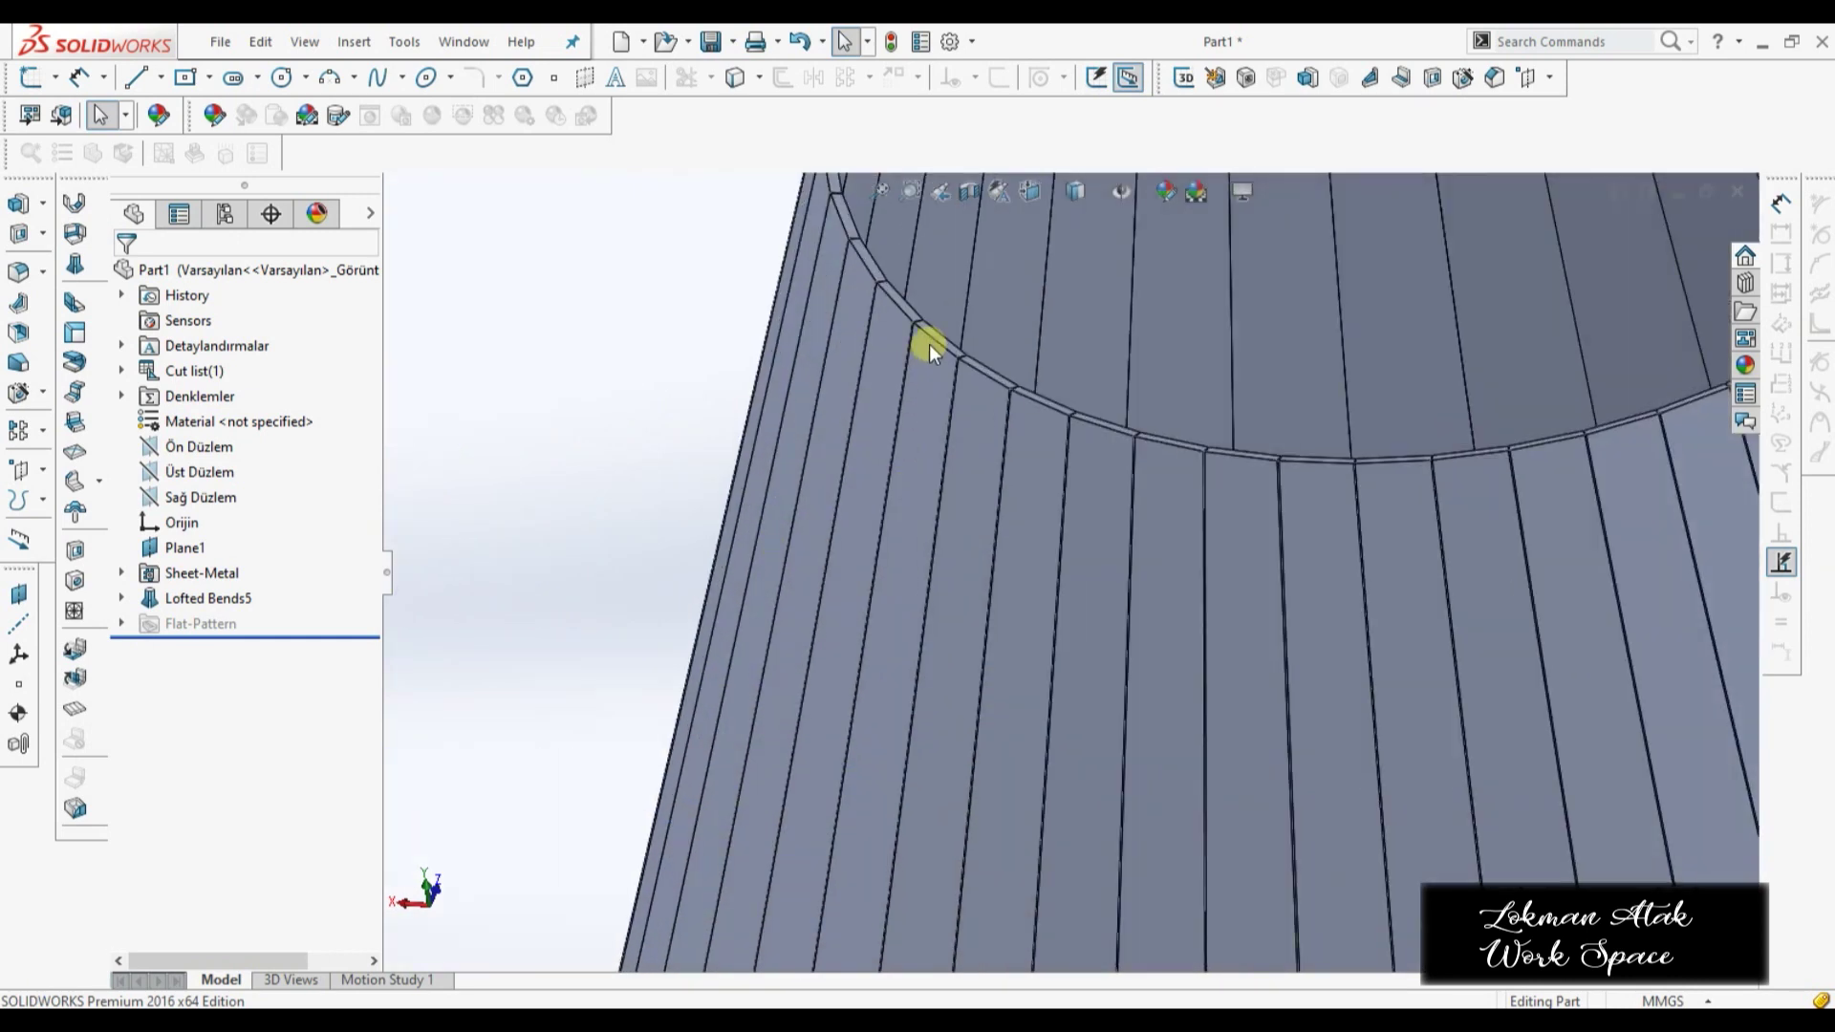
scroll(929, 344, "down", 3)
scroll(945, 353, "down", 2)
scroll(1003, 449, "down", 2)
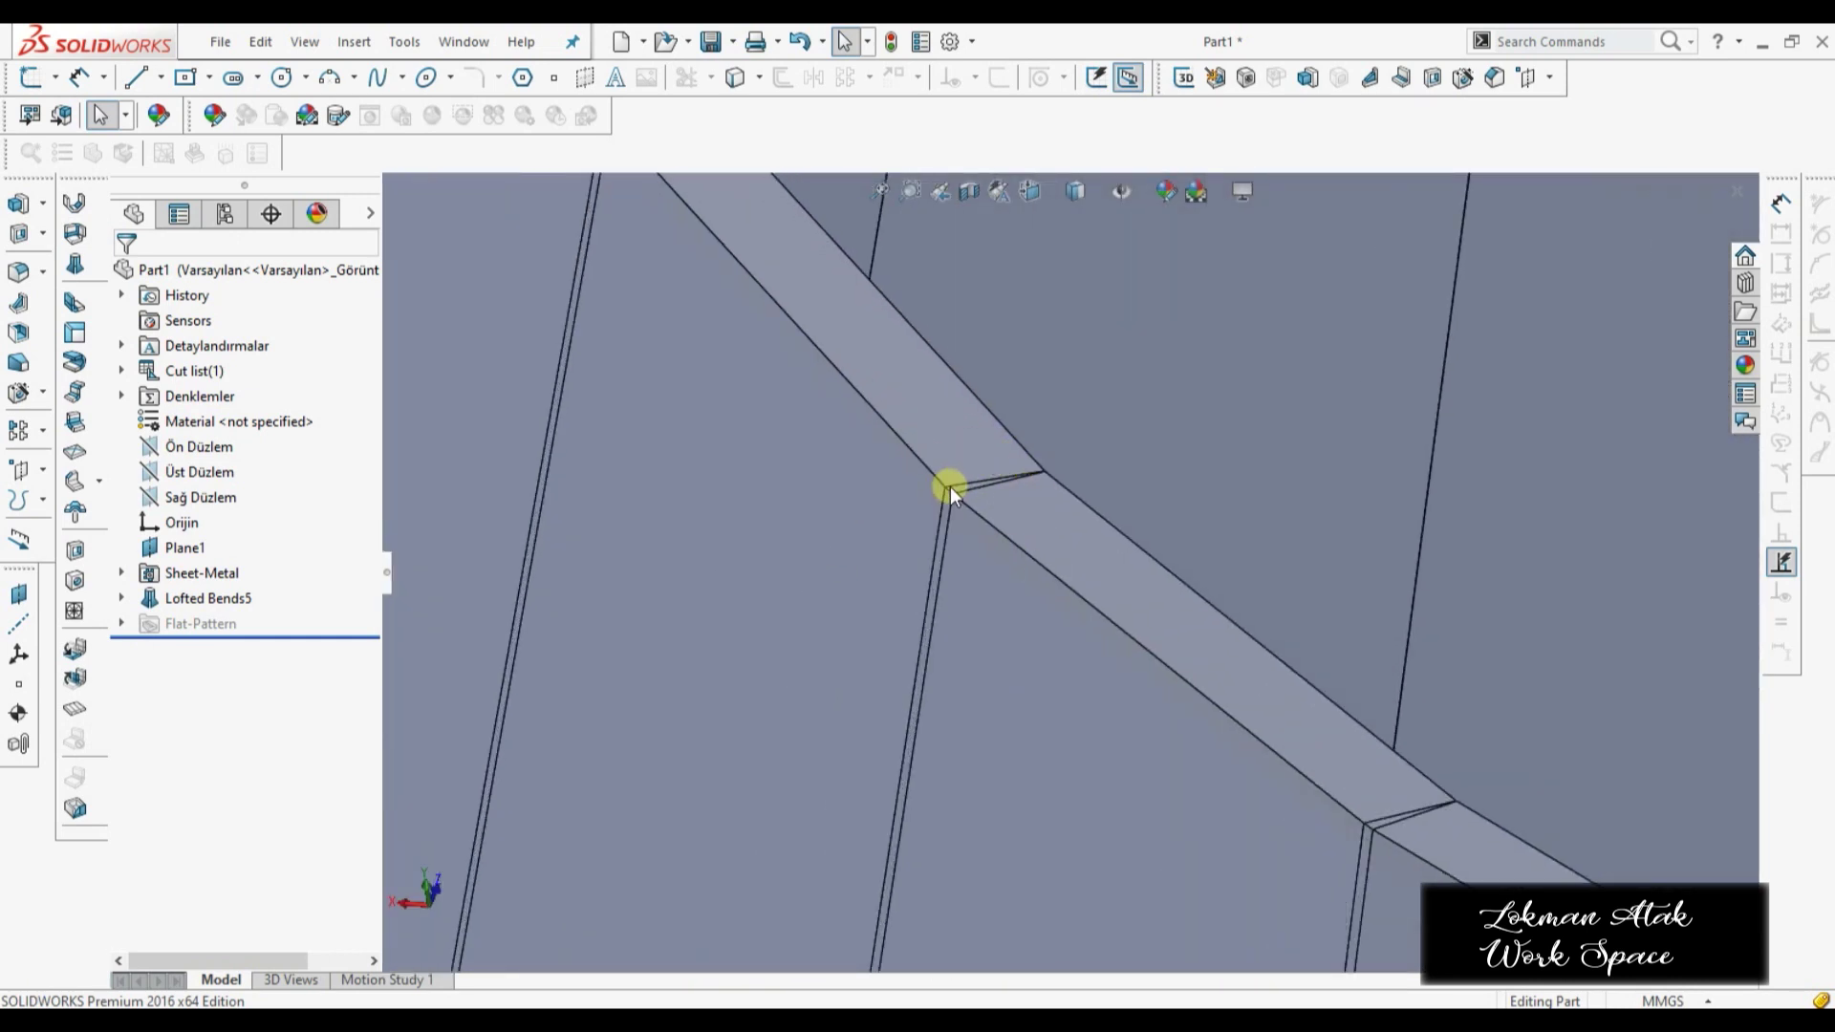
scroll(990, 466, "up", 2)
scroll(990, 466, "up", 2)
scroll(990, 466, "up", 2)
scroll(990, 467, "up", 2)
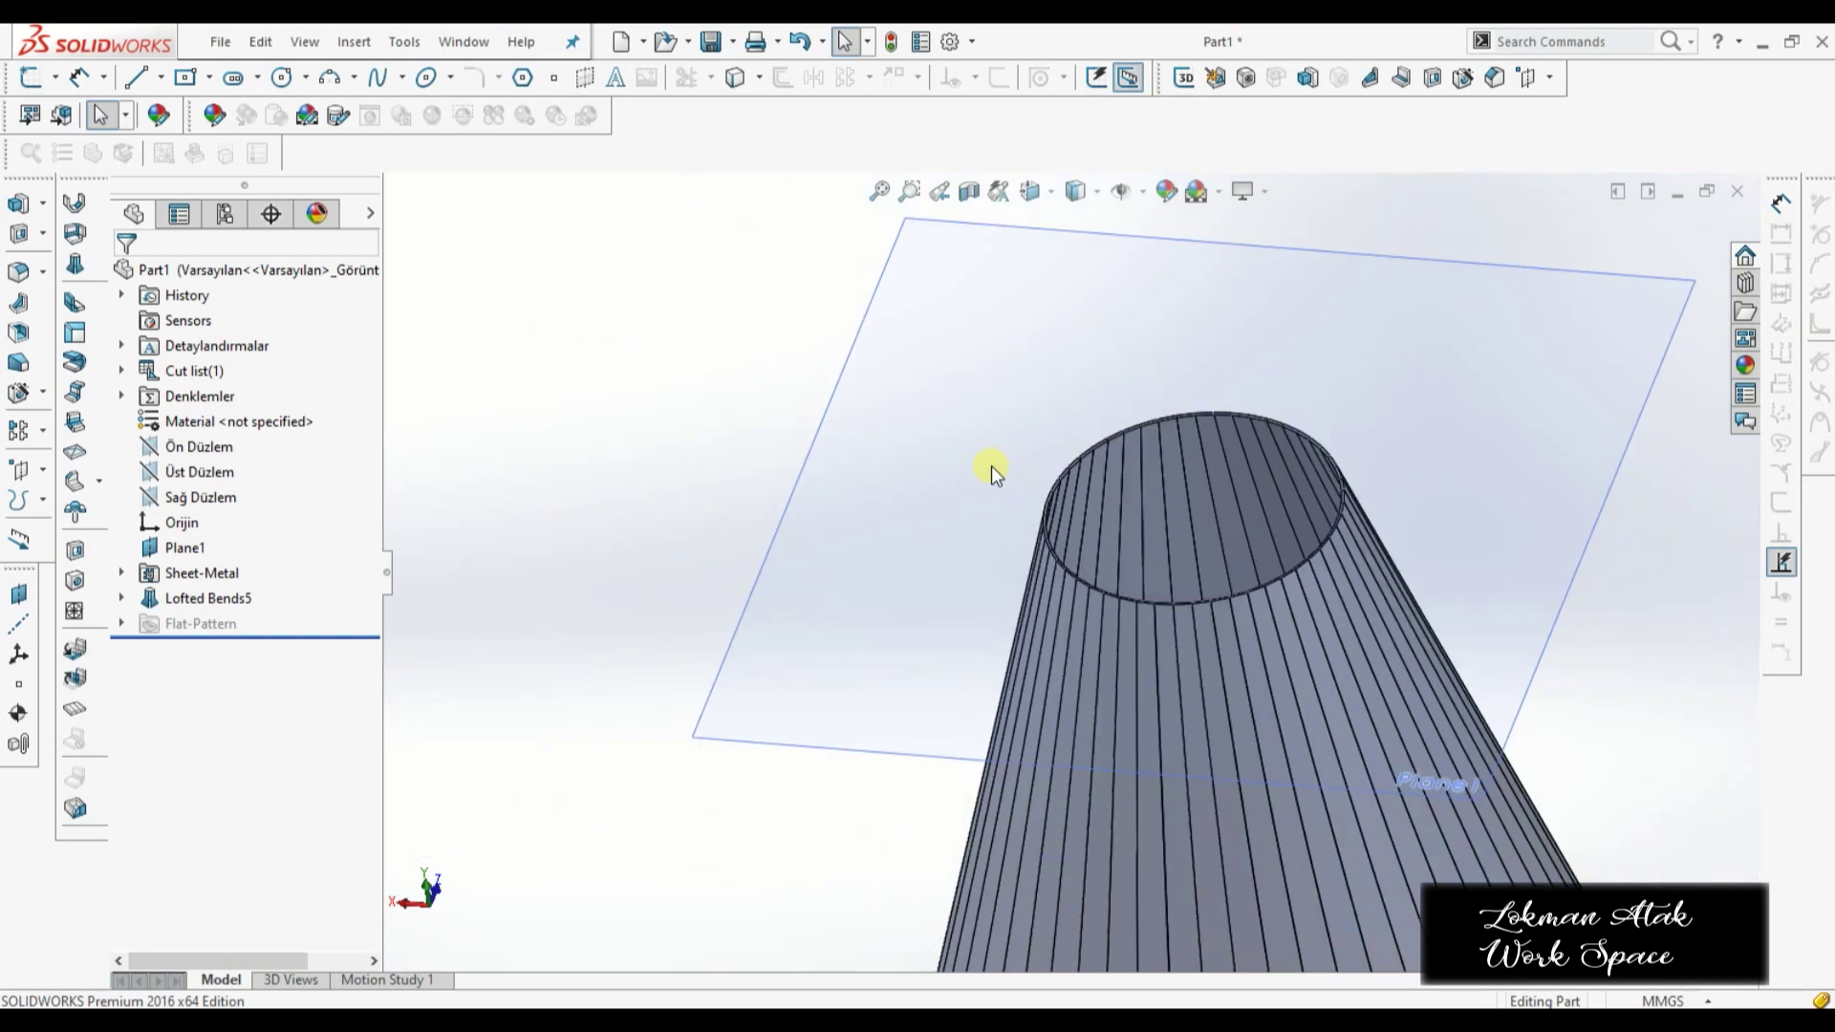
scroll(989, 466, "up", 3)
scroll(990, 466, "up", 2)
mouse_move(1343, 663)
middle_mouse_down()
mouse_move(1416, 531)
mouse_move(1417, 369)
mouse_move(1338, 586)
mouse_move(1044, 627)
mouse_move(1209, 782)
mouse_move(1150, 540)
mouse_move(919, 646)
middle_mouse_up()
key("Escape")
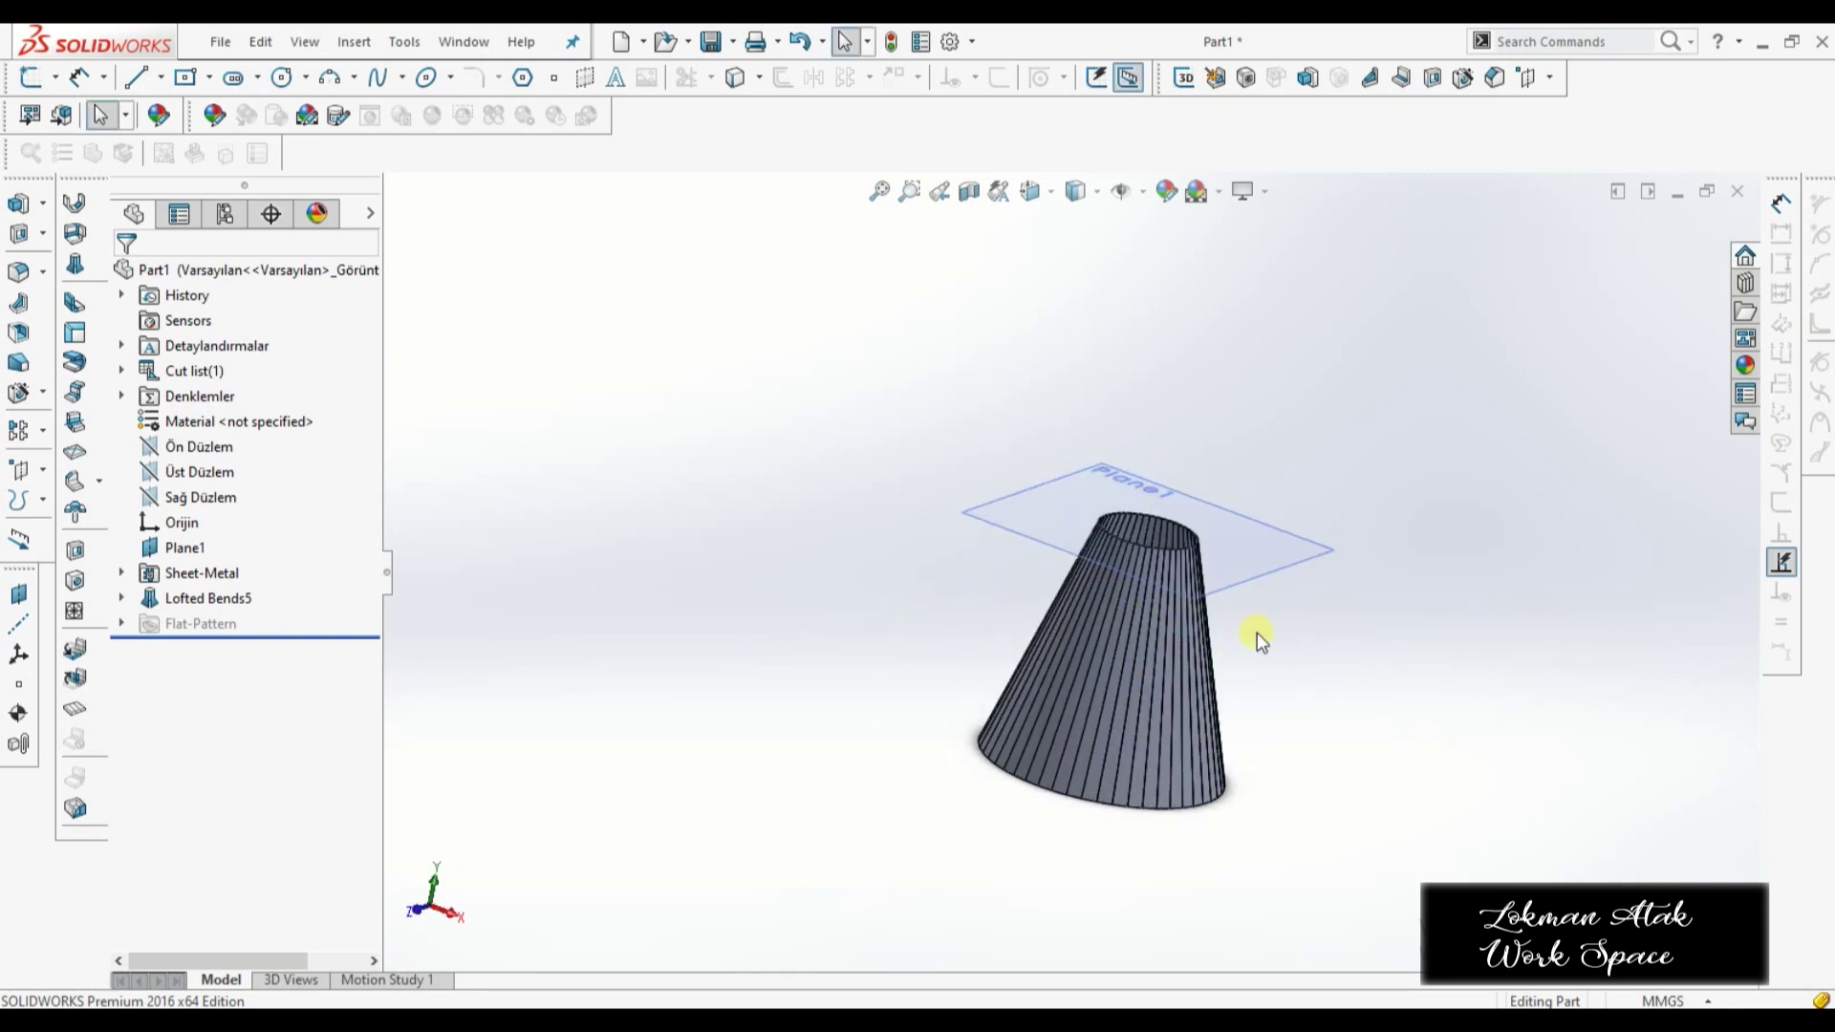
mouse_move(1302, 643)
middle_mouse_down()
mouse_move(1229, 491)
mouse_move(1109, 584)
mouse_move(983, 598)
mouse_move(1015, 668)
mouse_move(1019, 540)
mouse_move(954, 421)
mouse_move(897, 413)
mouse_move(829, 460)
mouse_move(944, 438)
middle_mouse_up()
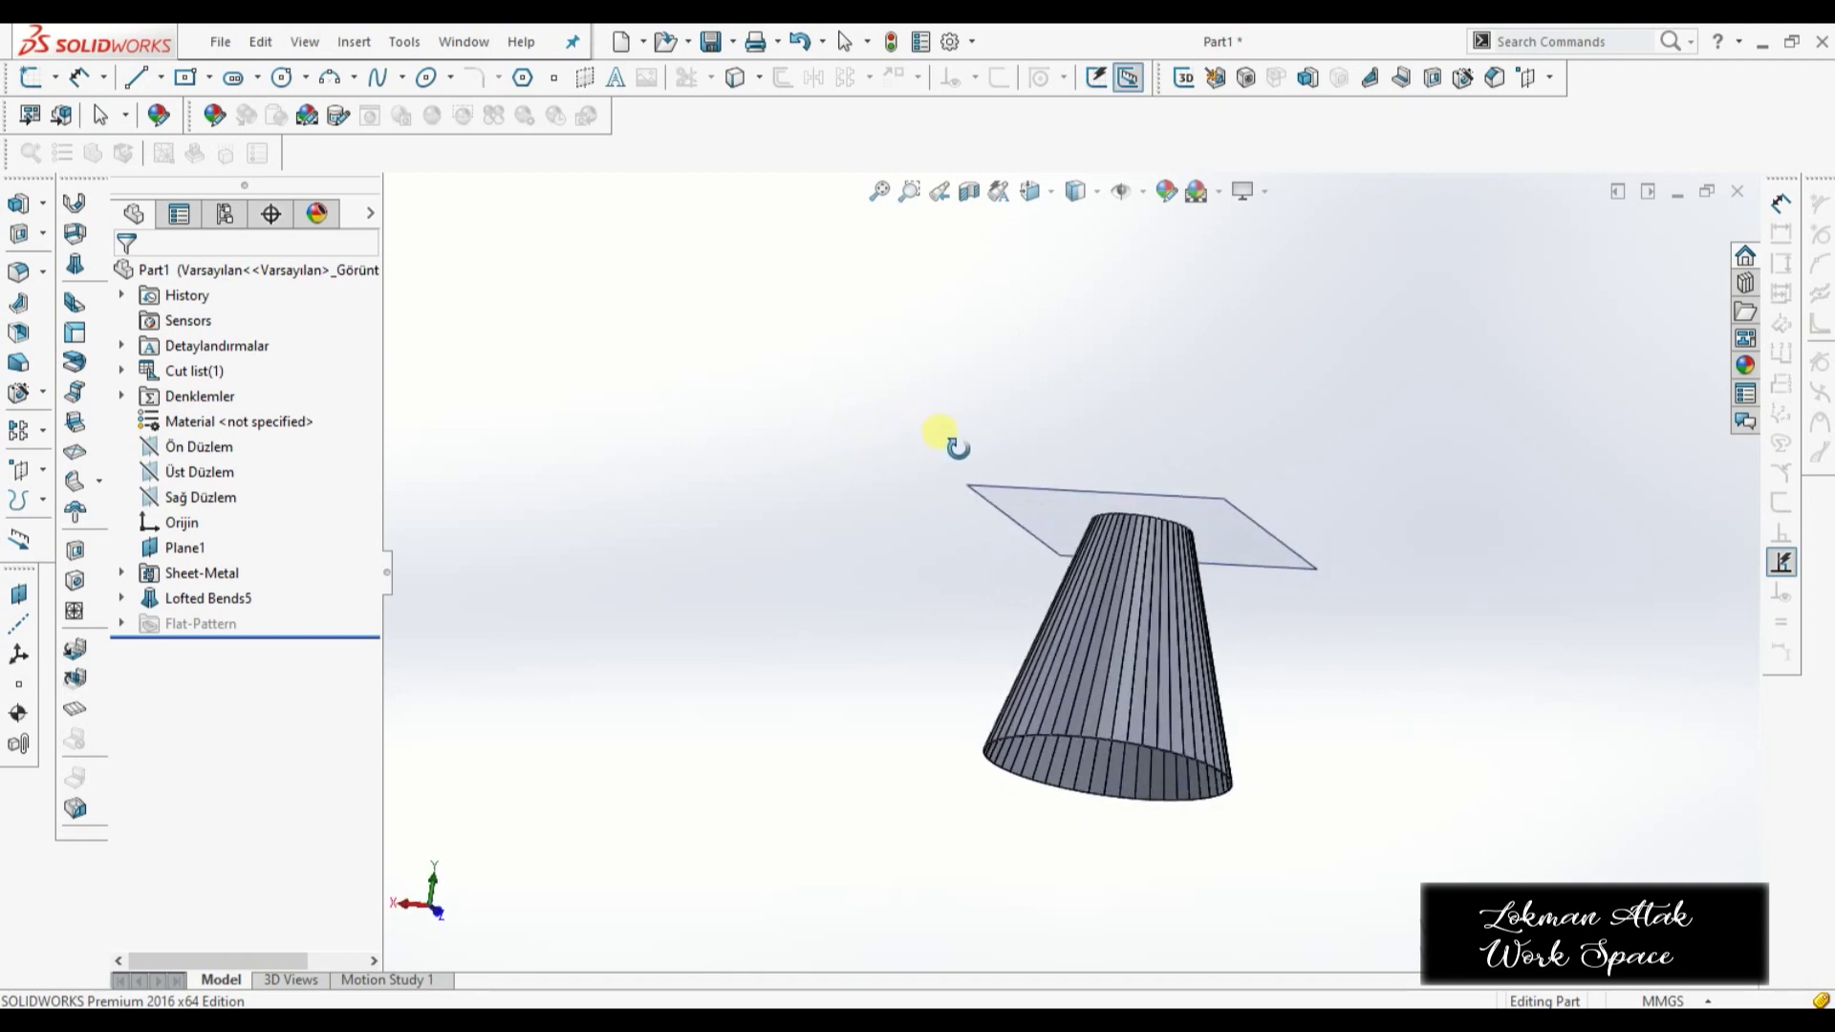